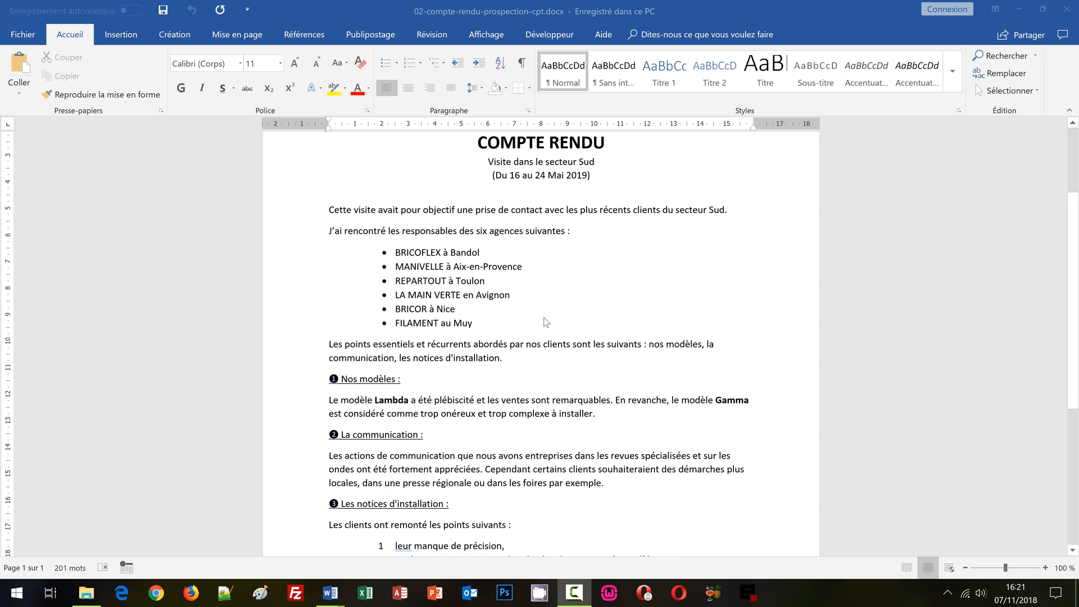
Step: Examine the formatting of the finished report, from its title through the lists and numbered headings to the signature block
scroll(545, 322, down, 2)
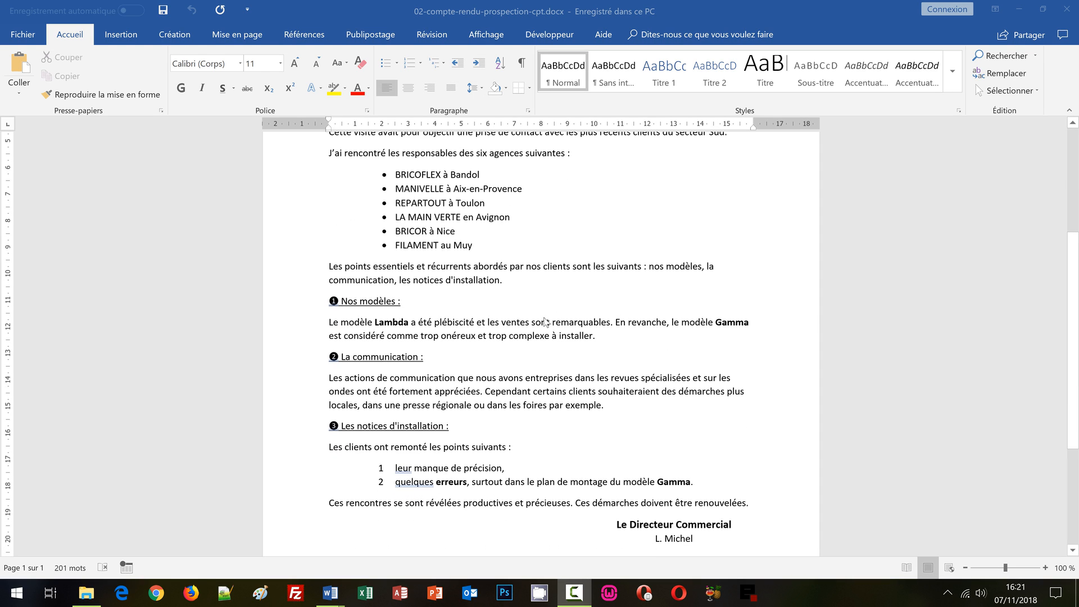
scroll(545, 322, down, 1)
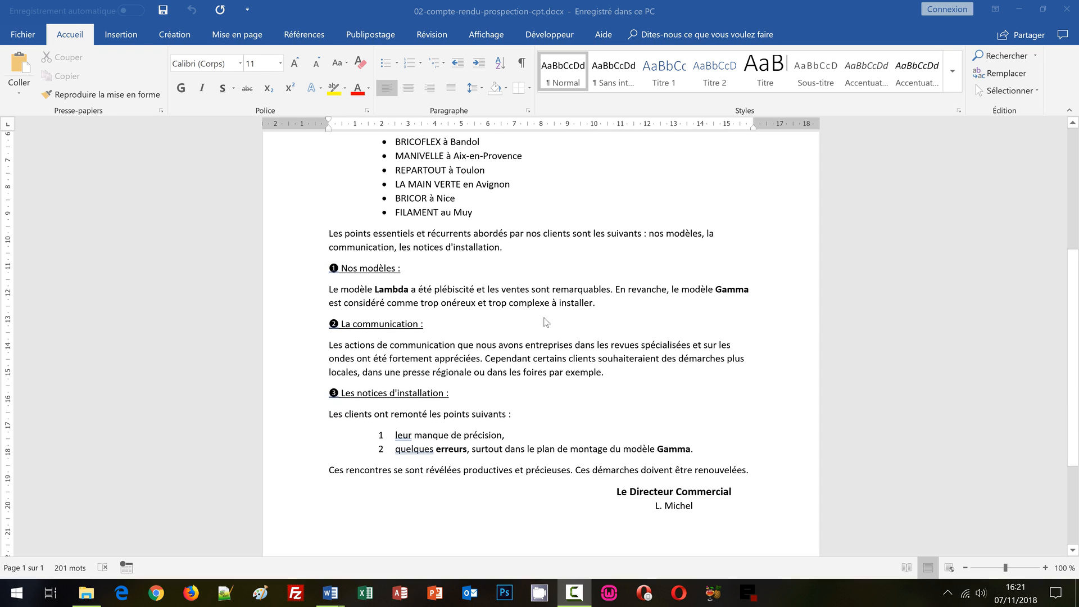
scroll(546, 322, down, 1)
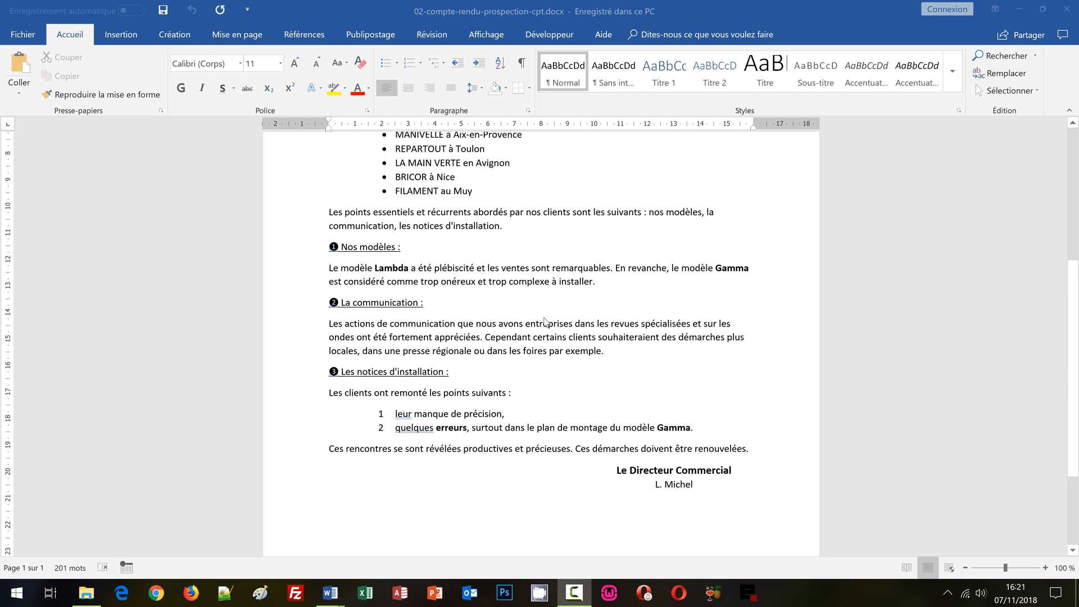
scroll(545, 322, up, 5)
scroll(545, 322, up, 3)
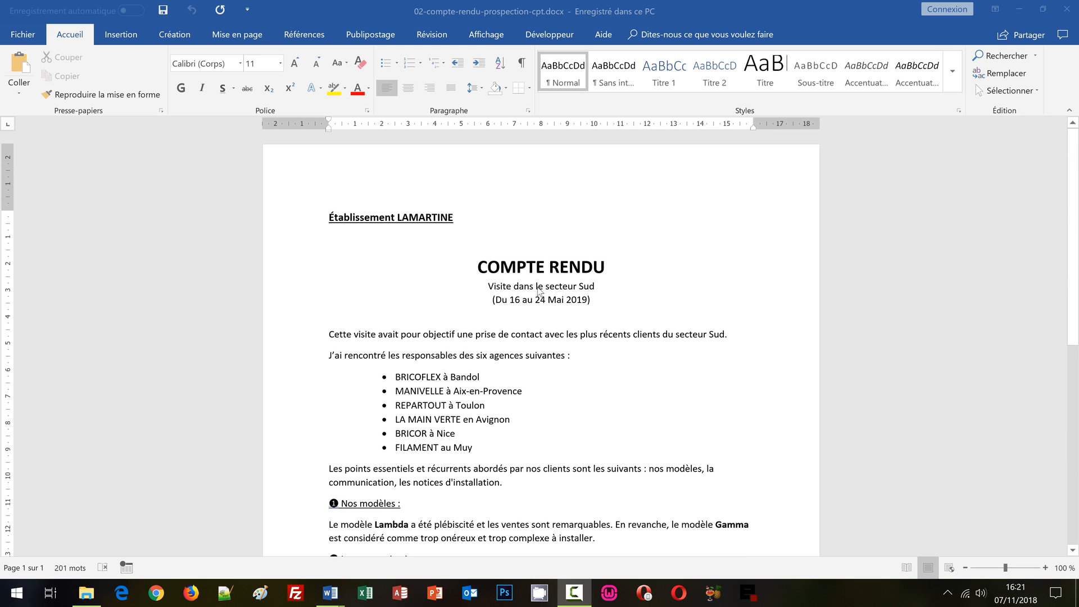
click(532, 266)
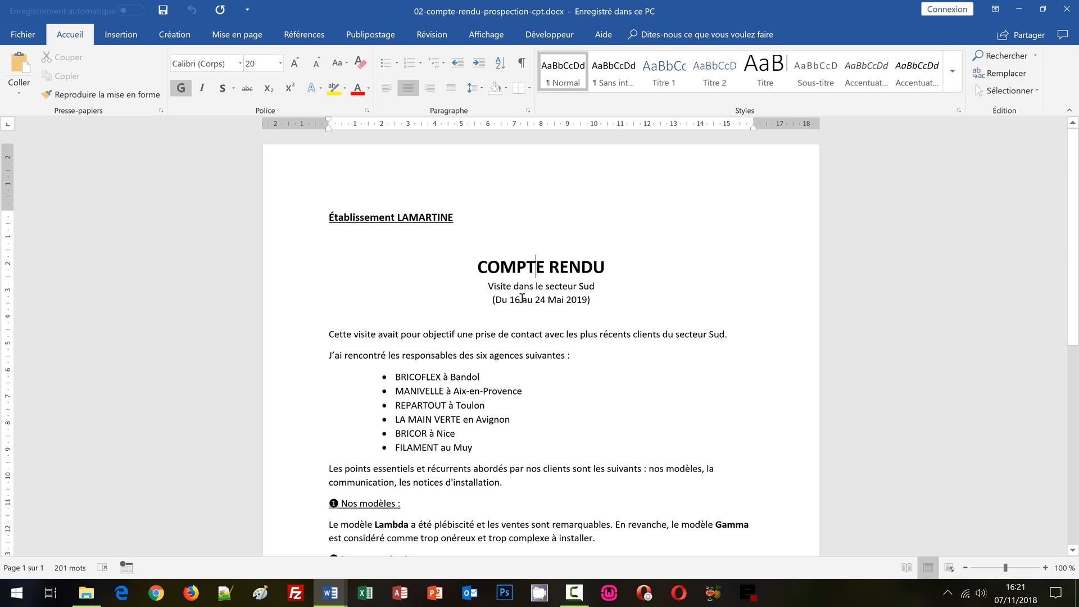
scroll(524, 304, down, 3)
scroll(524, 304, down, 3)
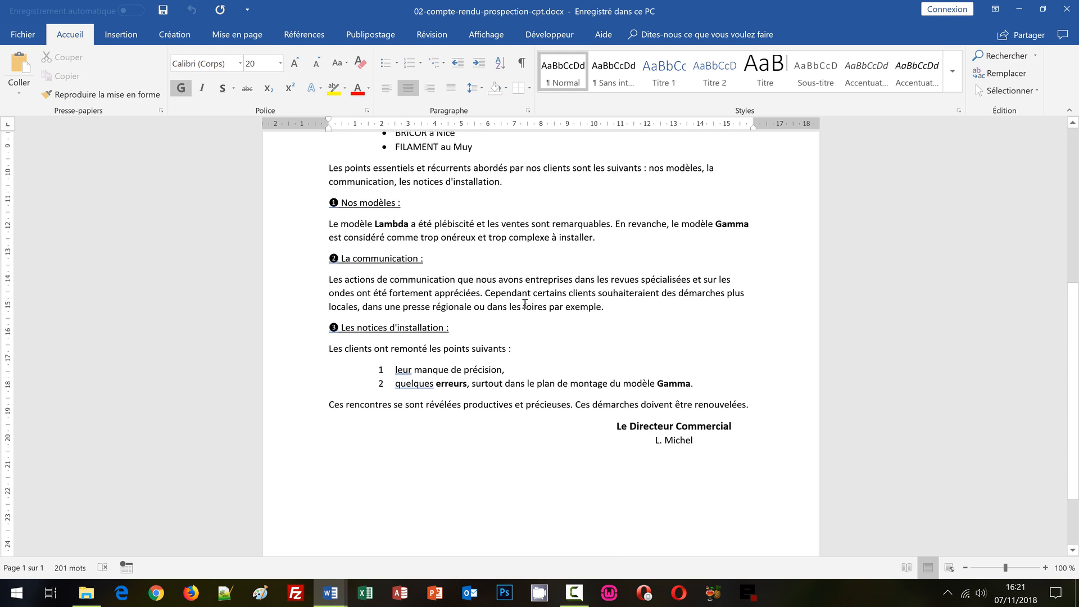
click(421, 370)
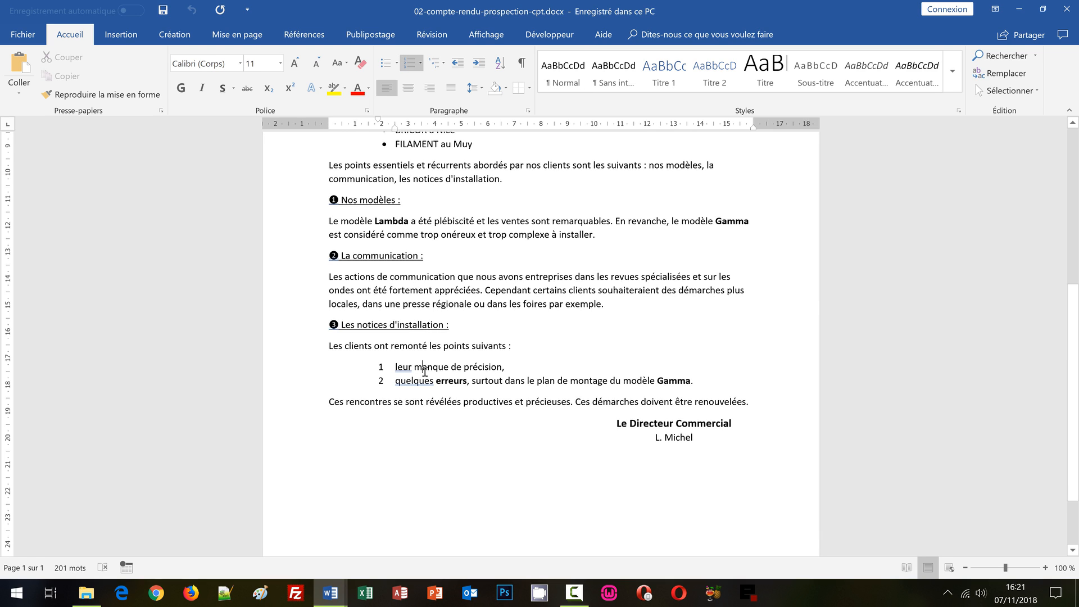
scroll(421, 370, up, 3)
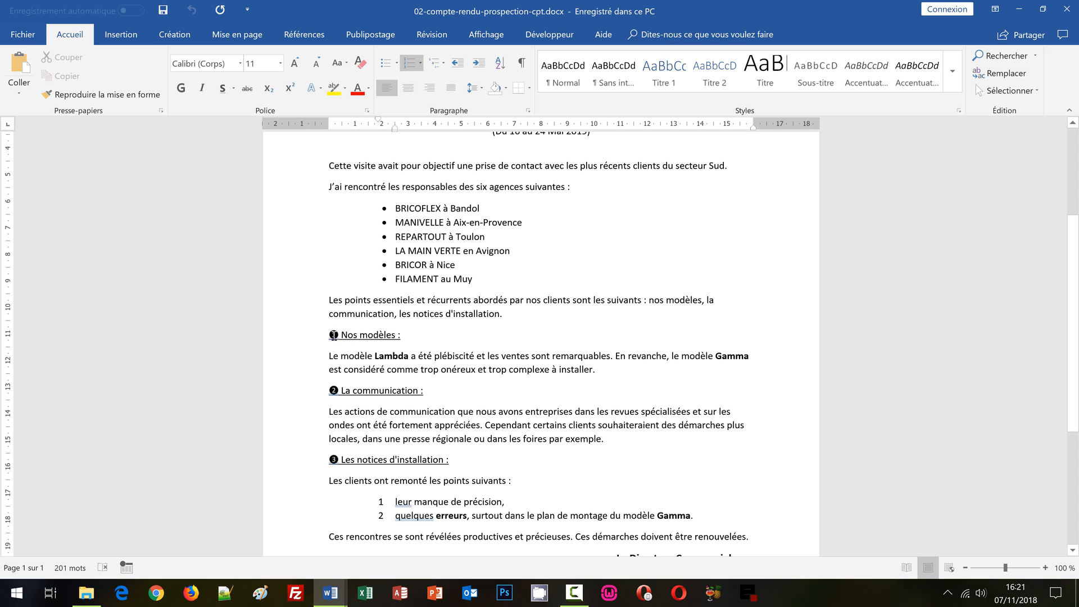
click(331, 336)
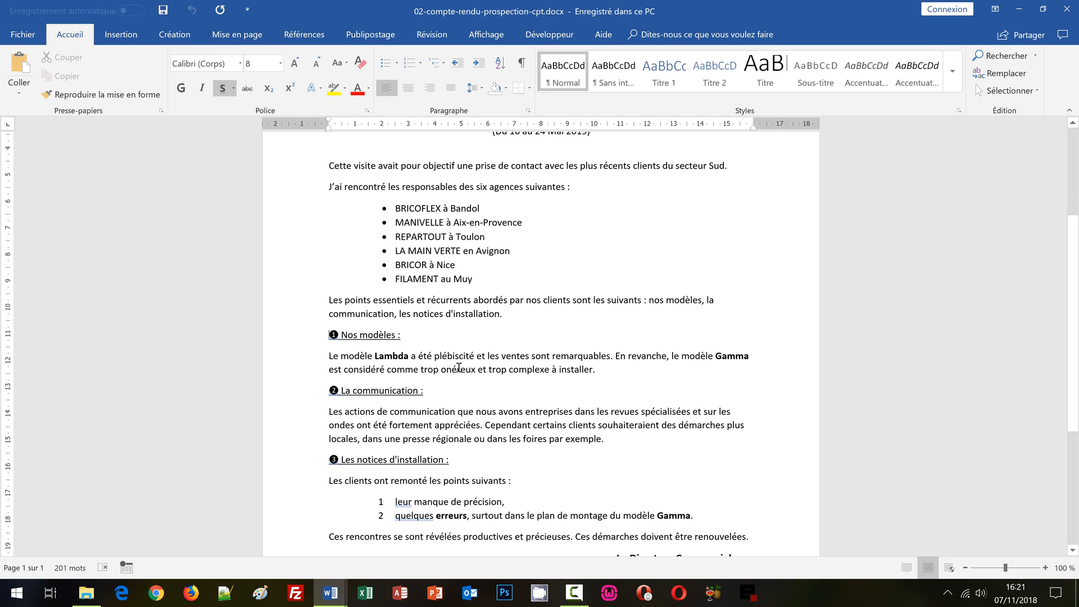
scroll(655, 465, down, 2)
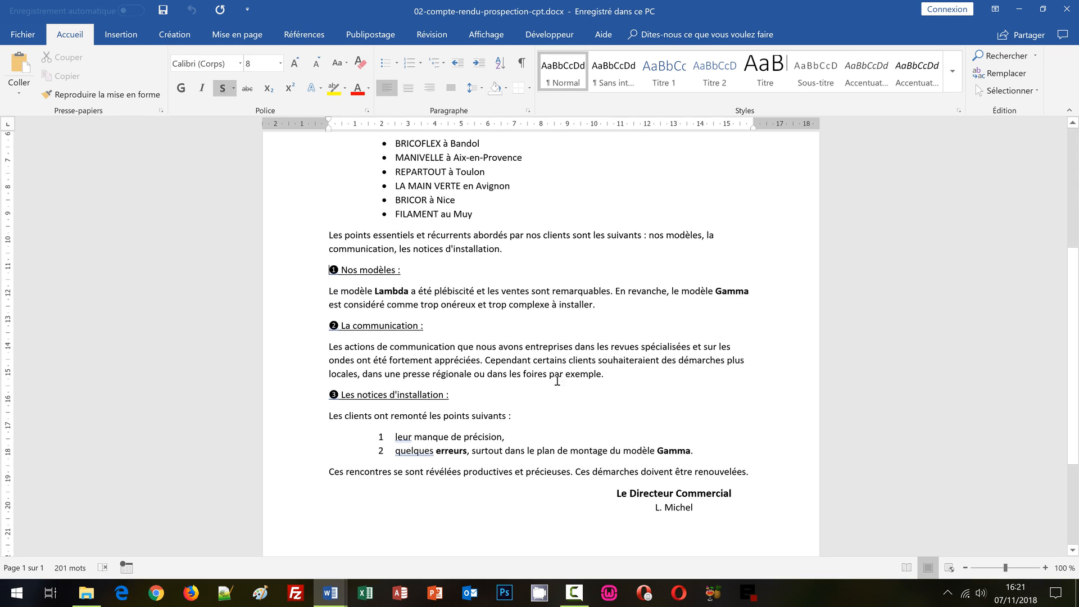
click(662, 489)
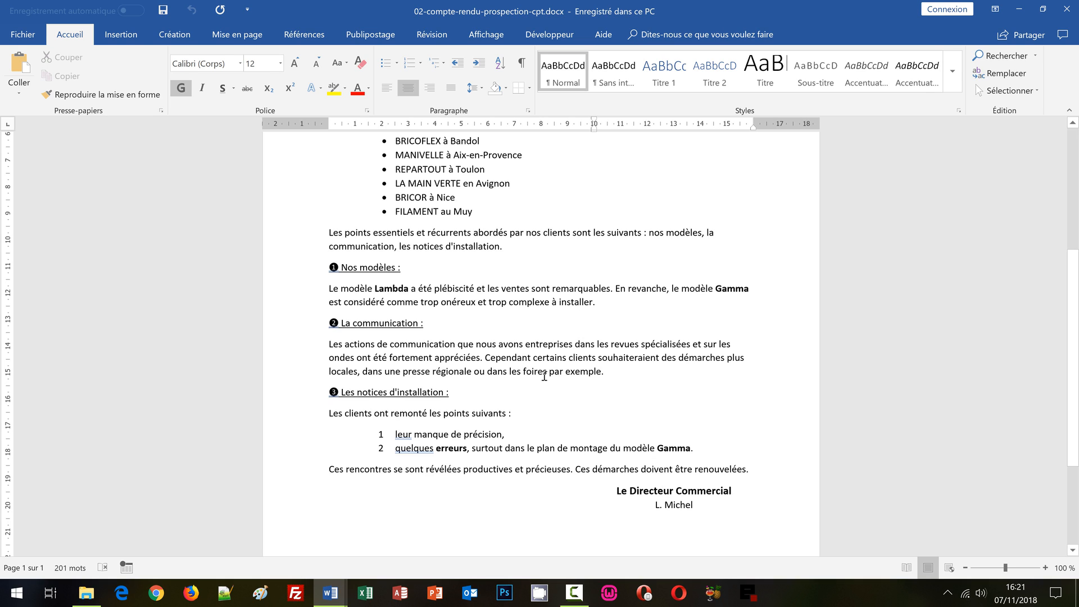
scroll(544, 376, down, 1)
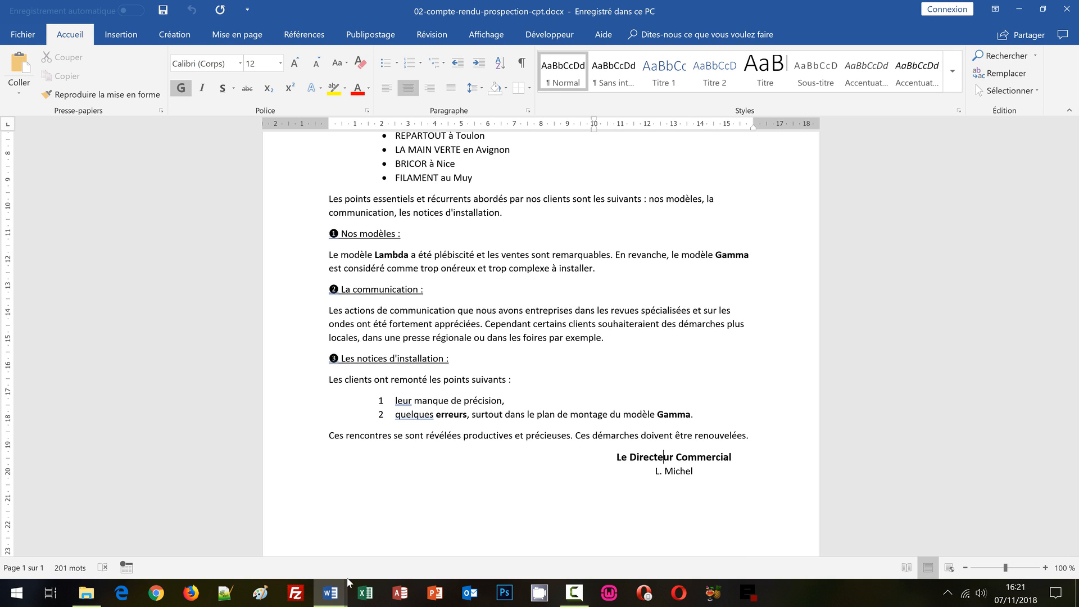
Step: Switch to the unformatted document 02-compte-rendu-prospection.docx and display its formatting marks
click(337, 593)
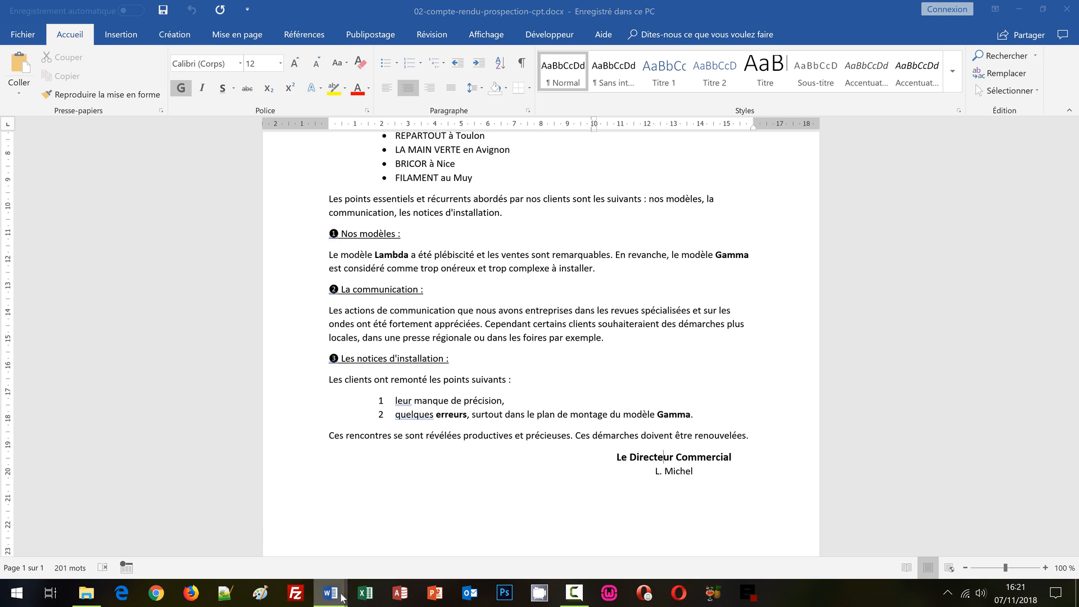
click(398, 550)
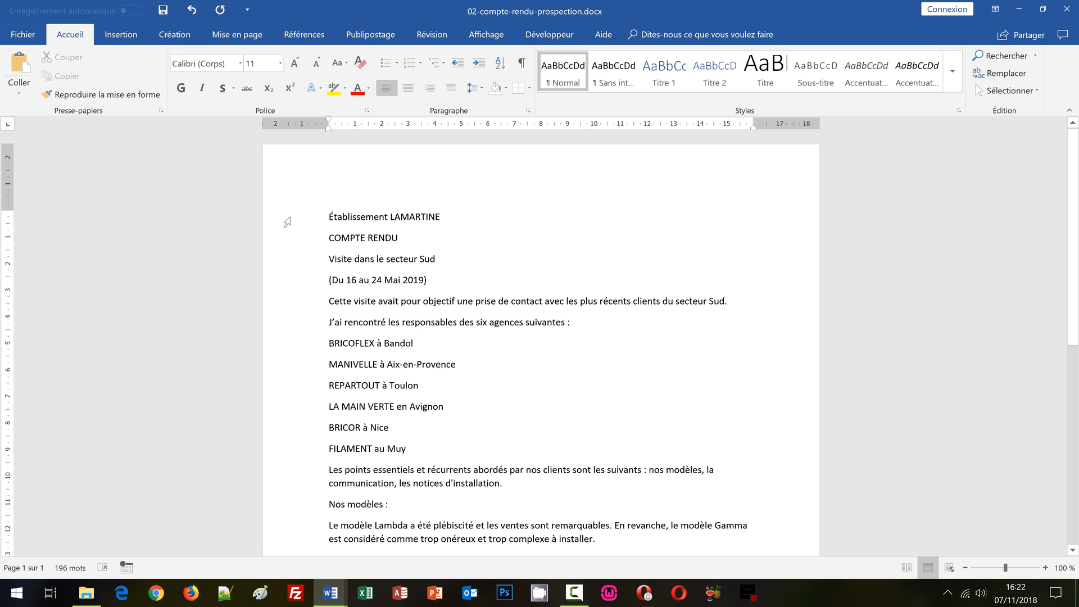
click(135, 39)
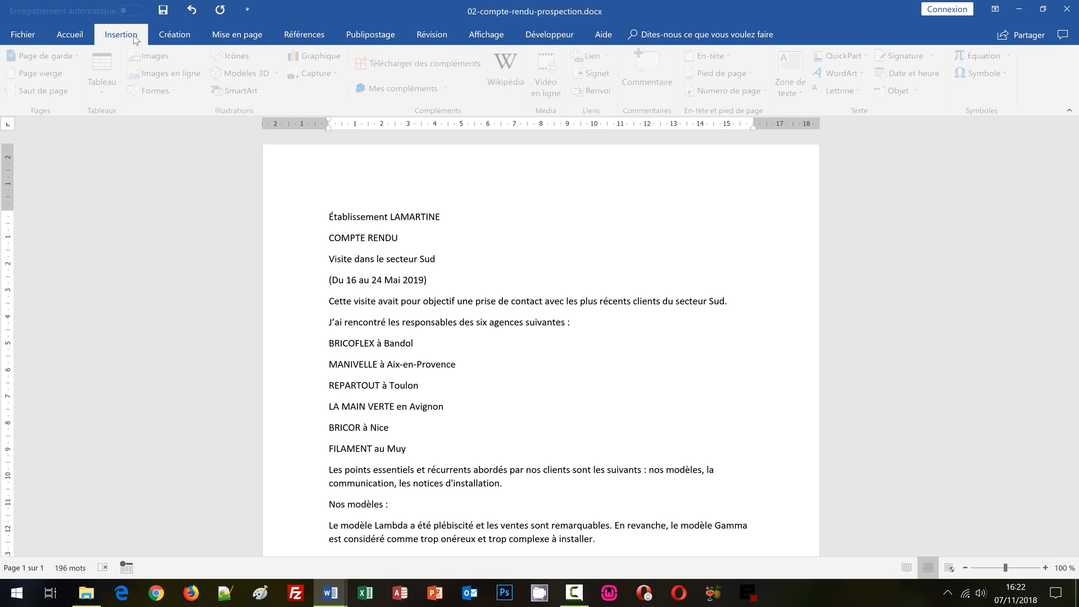
click(174, 35)
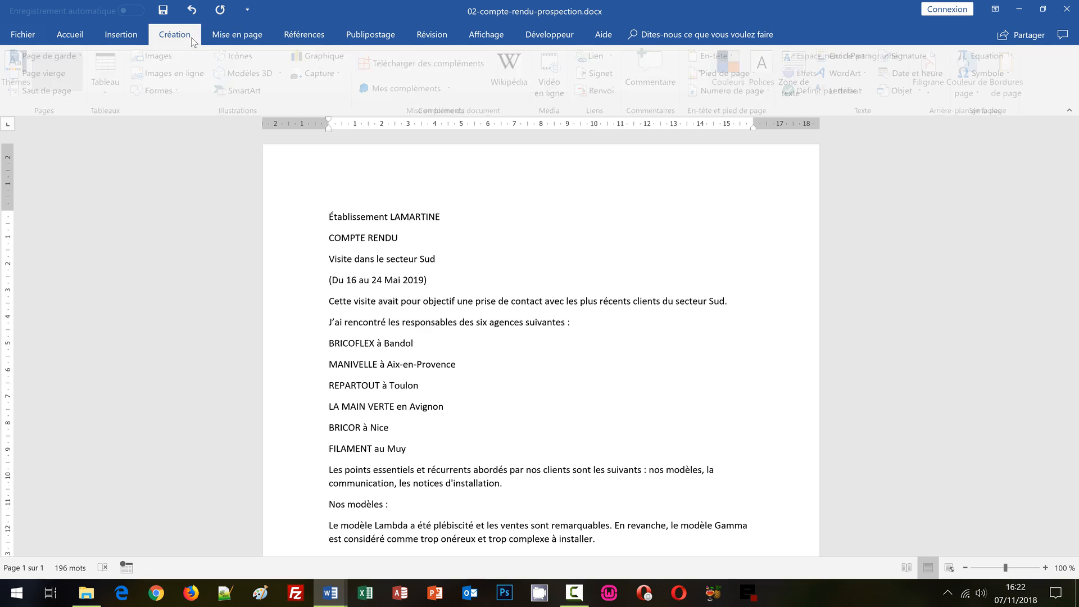
click(82, 37)
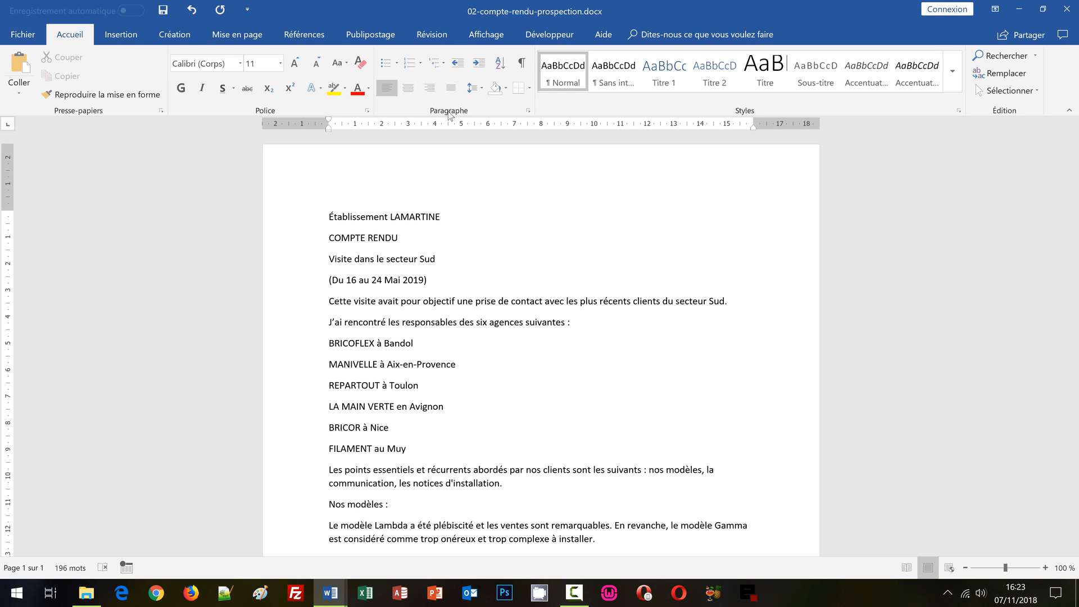
click(521, 64)
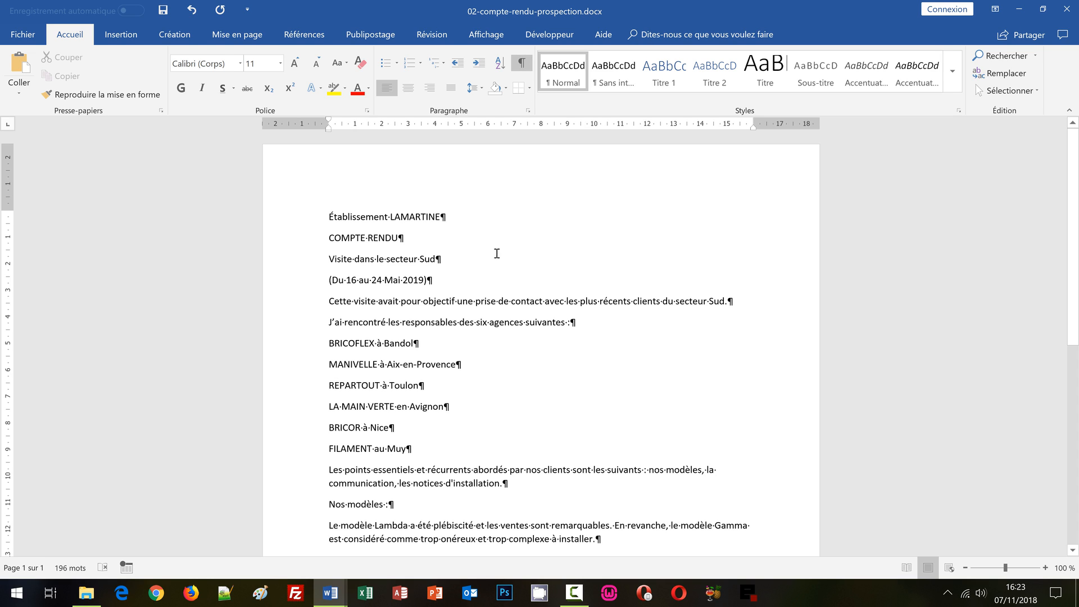
Step: Examine the paragraph marks at the ends of the "Établissement LAMARTINE" and "COMPTE RENDU" lines
drag(458, 220, 448, 217)
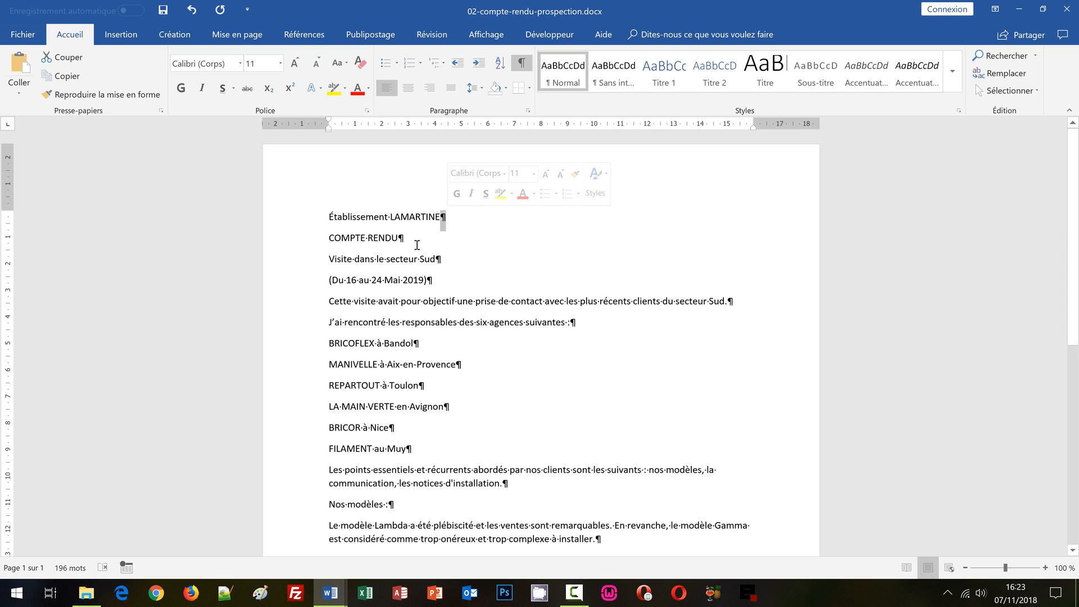
drag(399, 239, 405, 239)
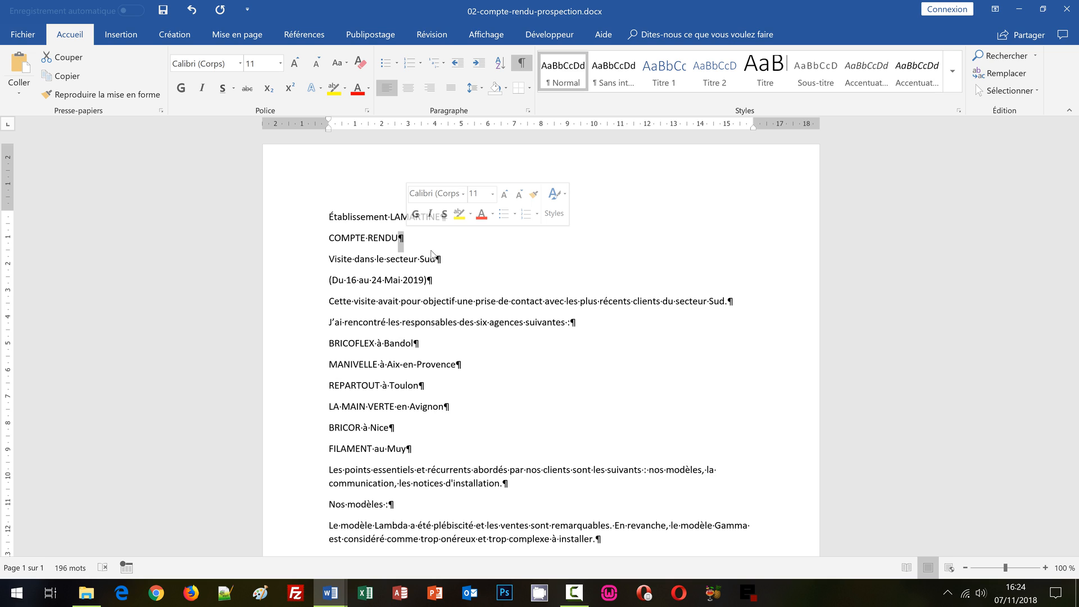
click(376, 274)
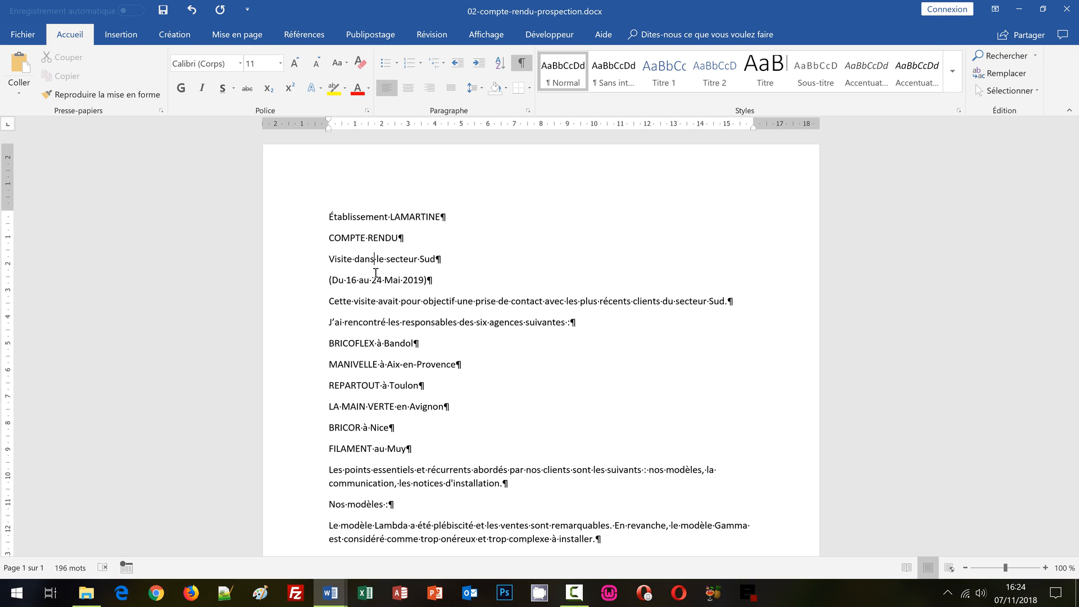
Step: Check the formatting of "Établissement LAMARTINE" in the model document 02-compte-rendu-prospection-cpt.docx, and return to the unformatted document
mouse_move(325, 598)
click(388, 542)
scroll(455, 426, up, 5)
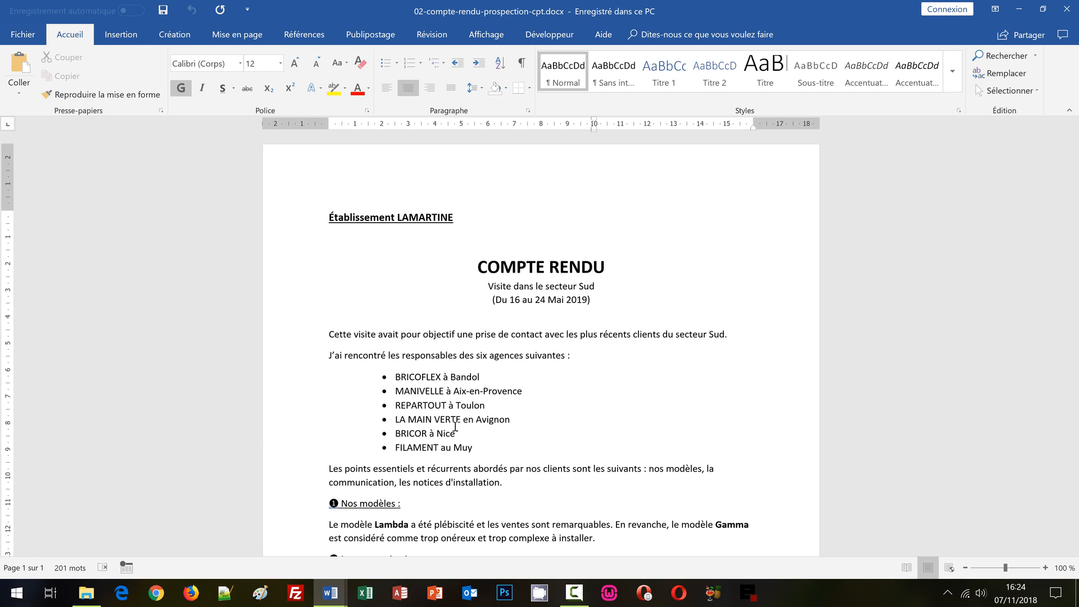
click(361, 218)
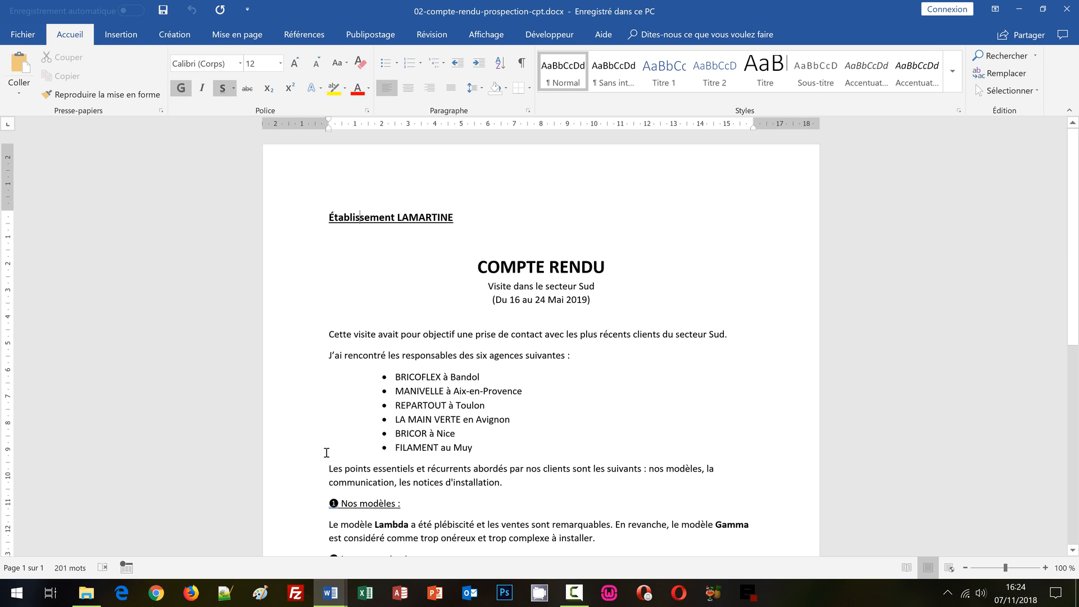
click(334, 598)
click(406, 539)
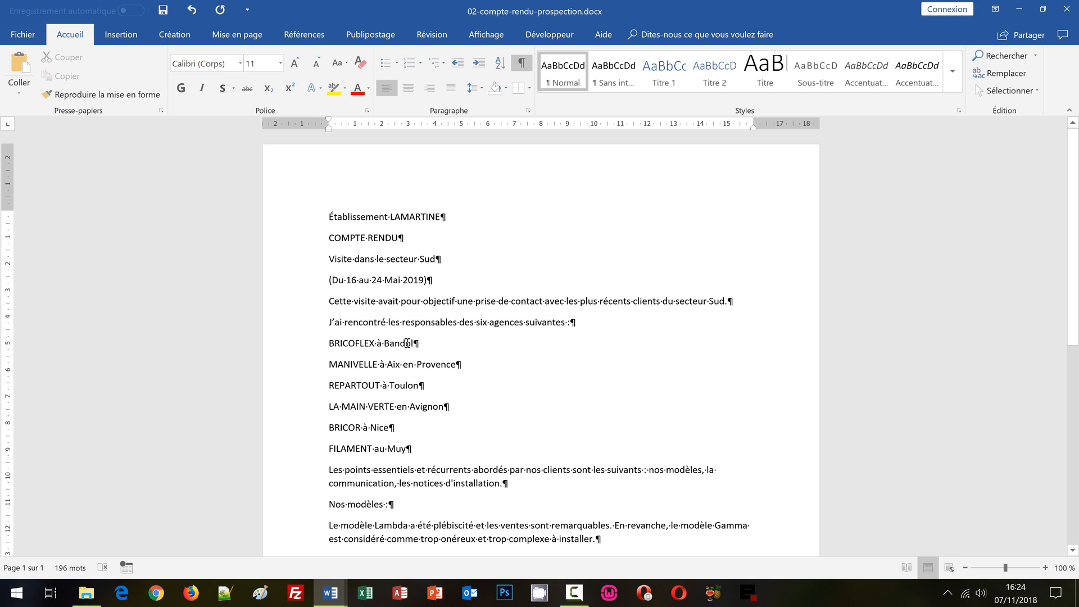
Step: Format the "Établissement LAMARTINE" line as bold and underlined with a font size of 12
click(303, 222)
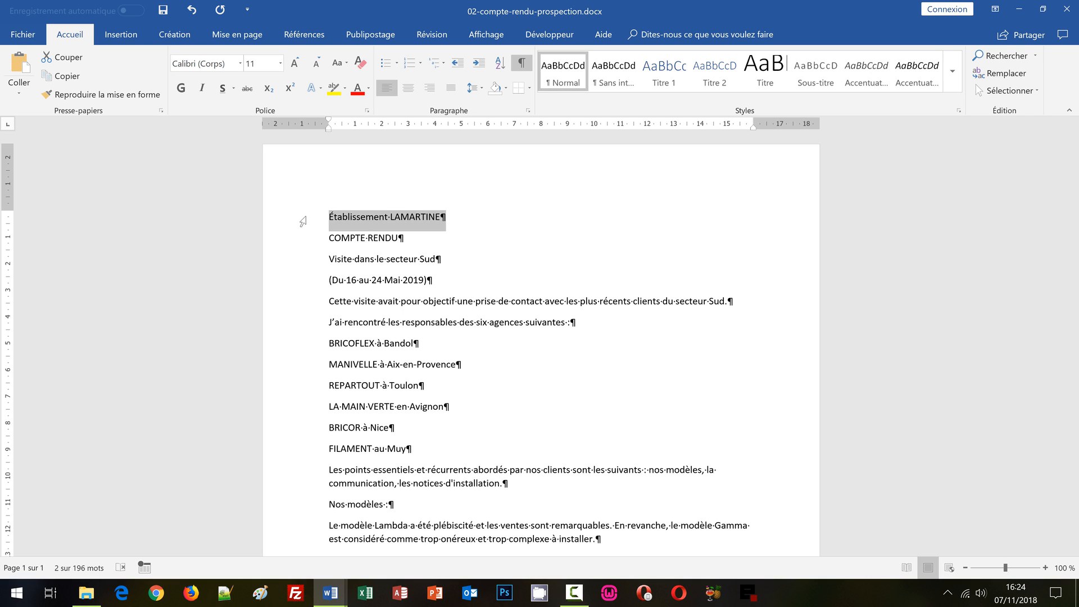
key(ctrl+g)
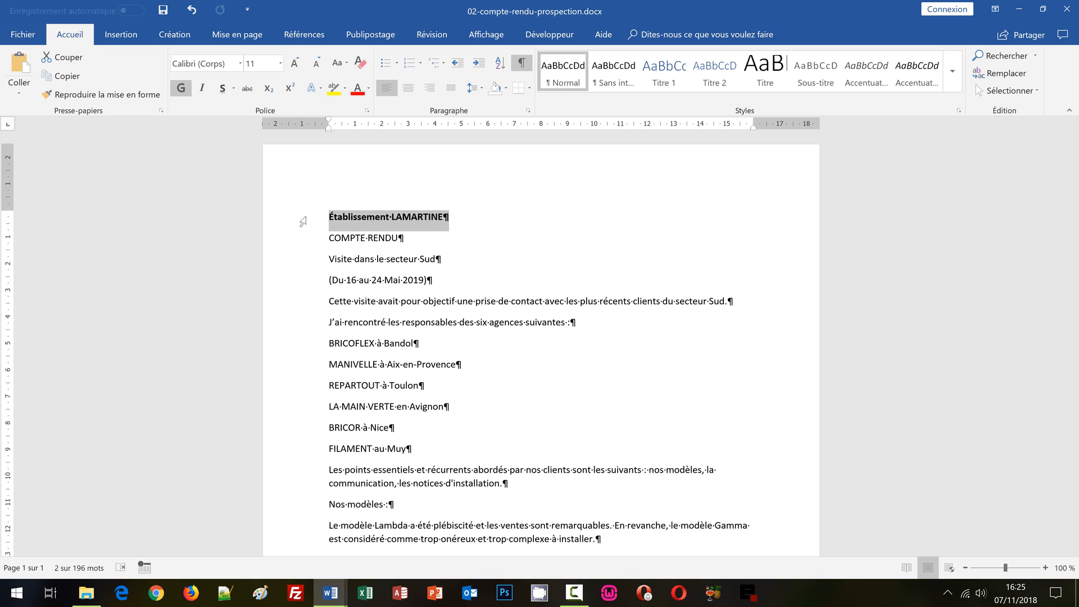
key(ctrl+u)
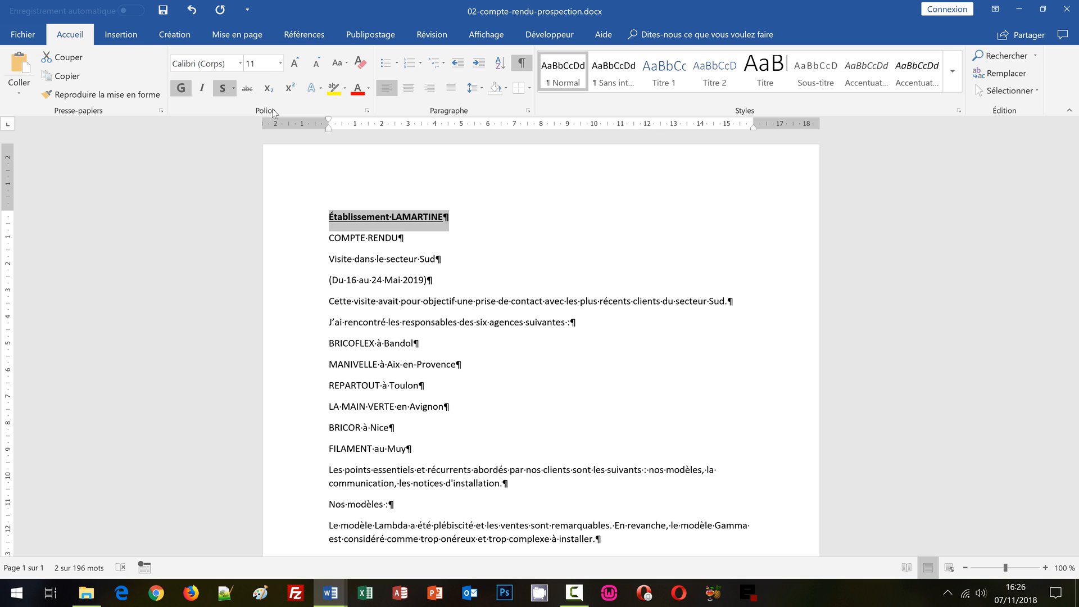
click(293, 64)
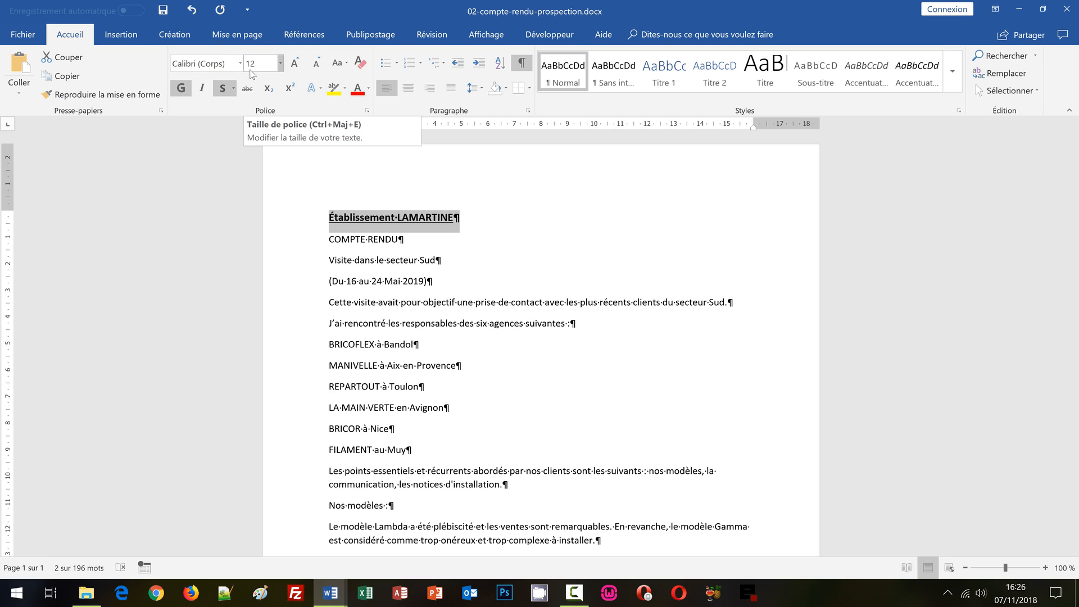
click(280, 64)
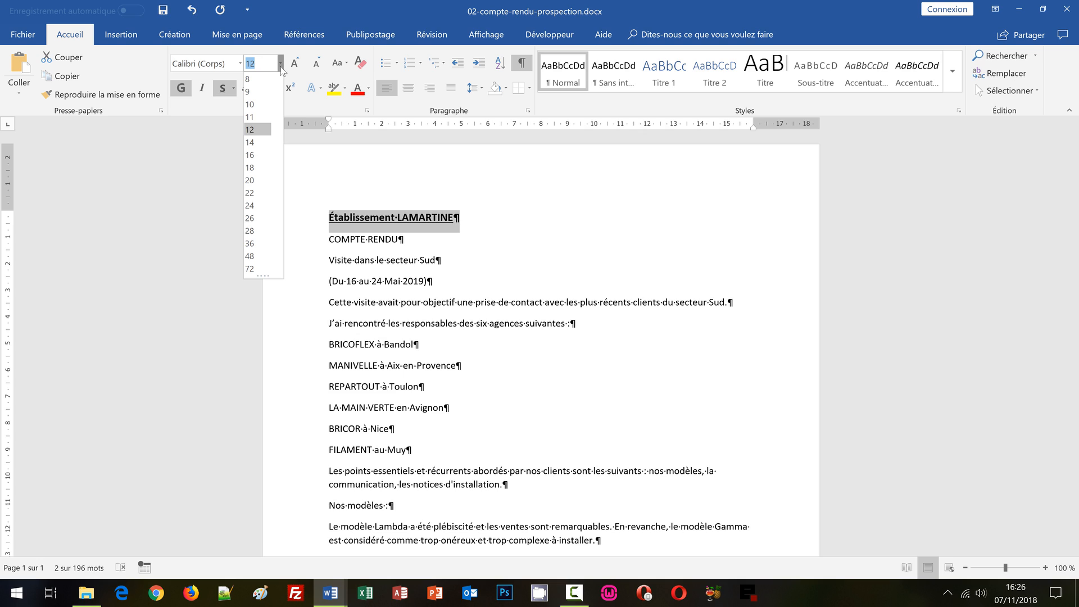
click(324, 5)
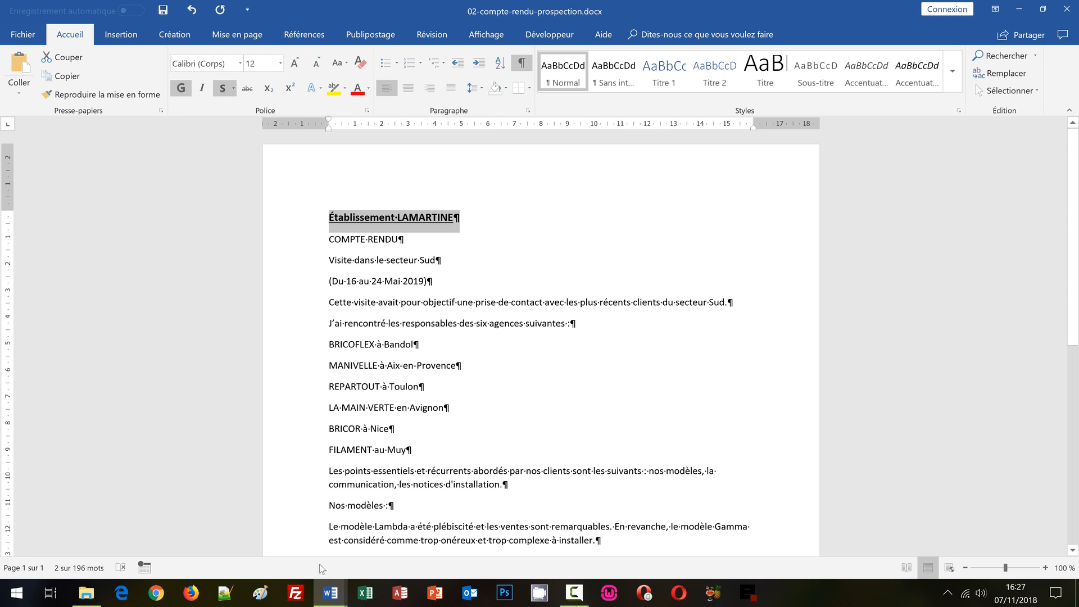
Step: Check the font size and formatting of the "COMPTE RENDU" title in the model document, and return to the document being formatted
click(330, 593)
click(282, 563)
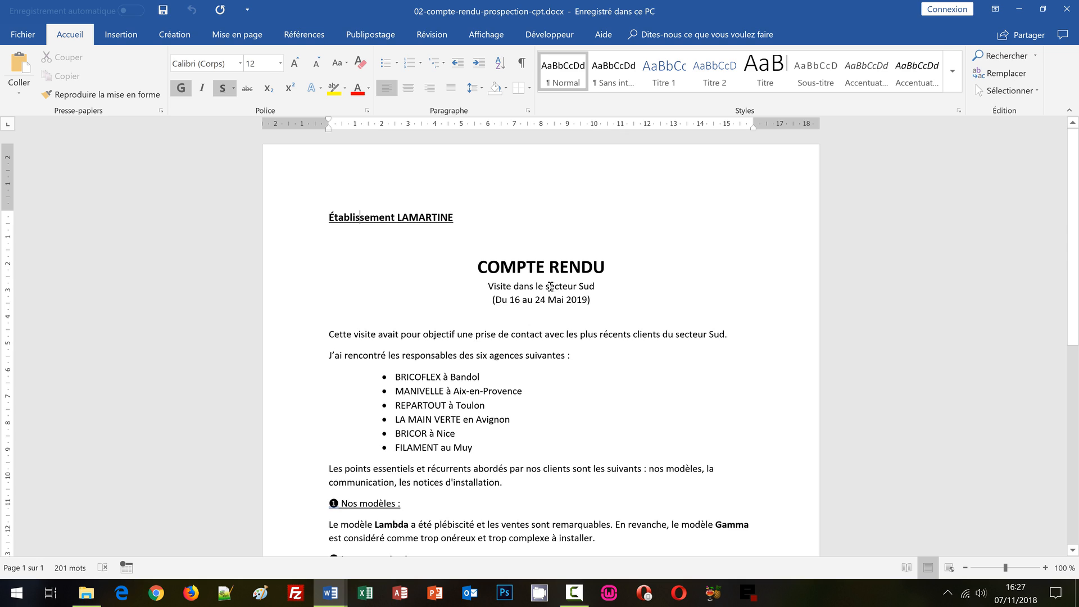
click(540, 267)
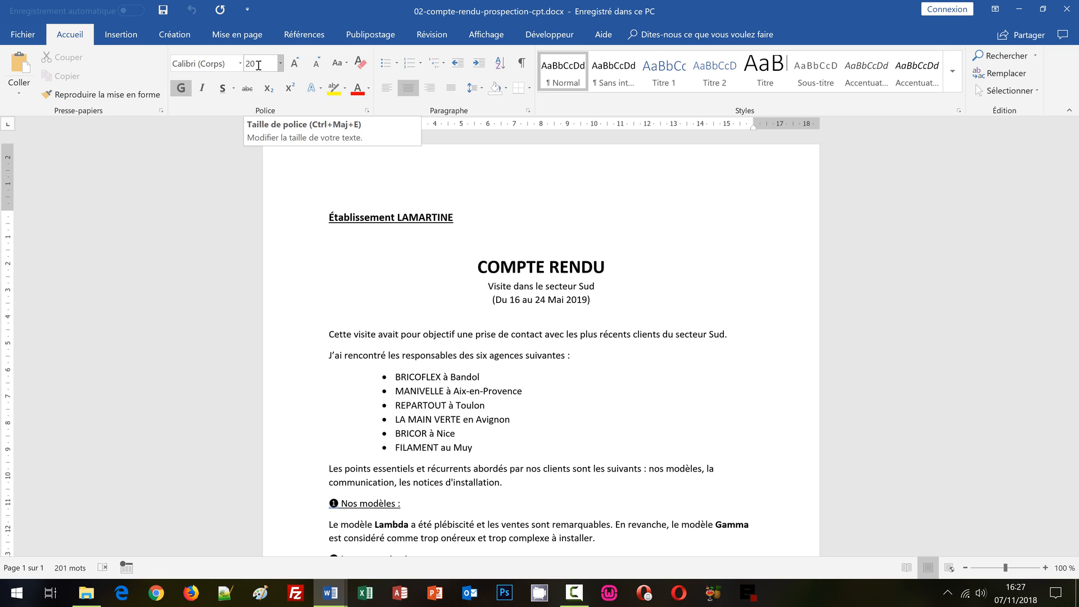
mouse_move(330, 602)
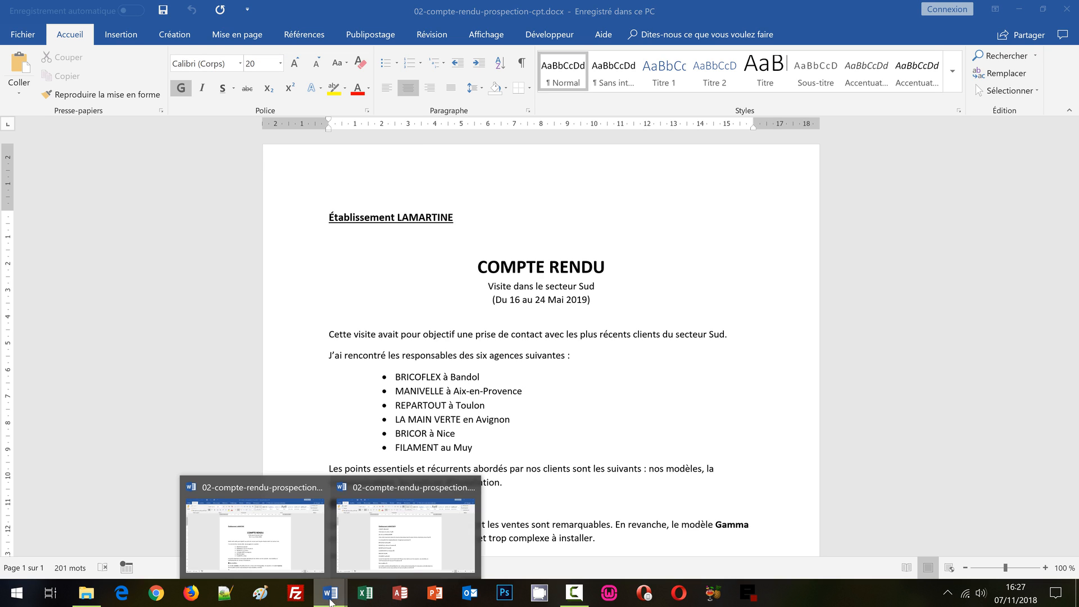
click(390, 562)
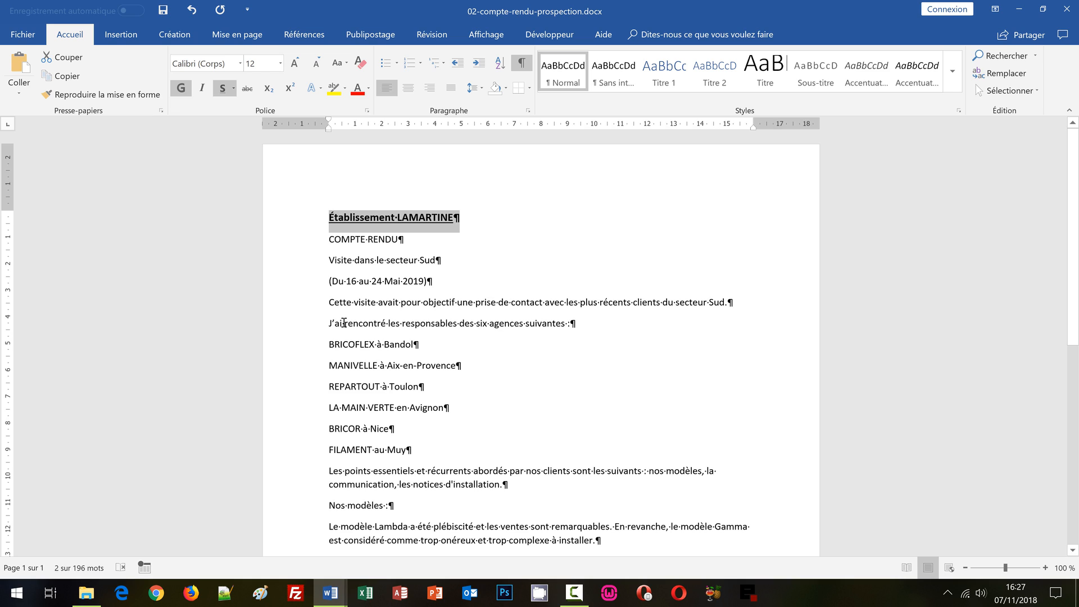
Step: Format the "COMPTE RENDU" title as bold with a font size of 20
click(293, 246)
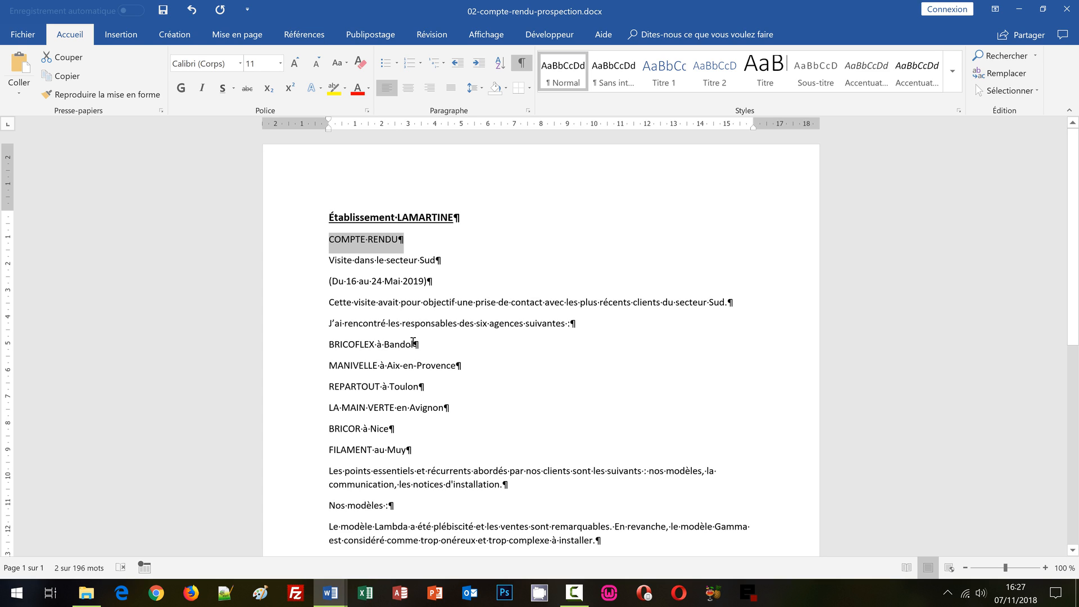
key(ctrl+g)
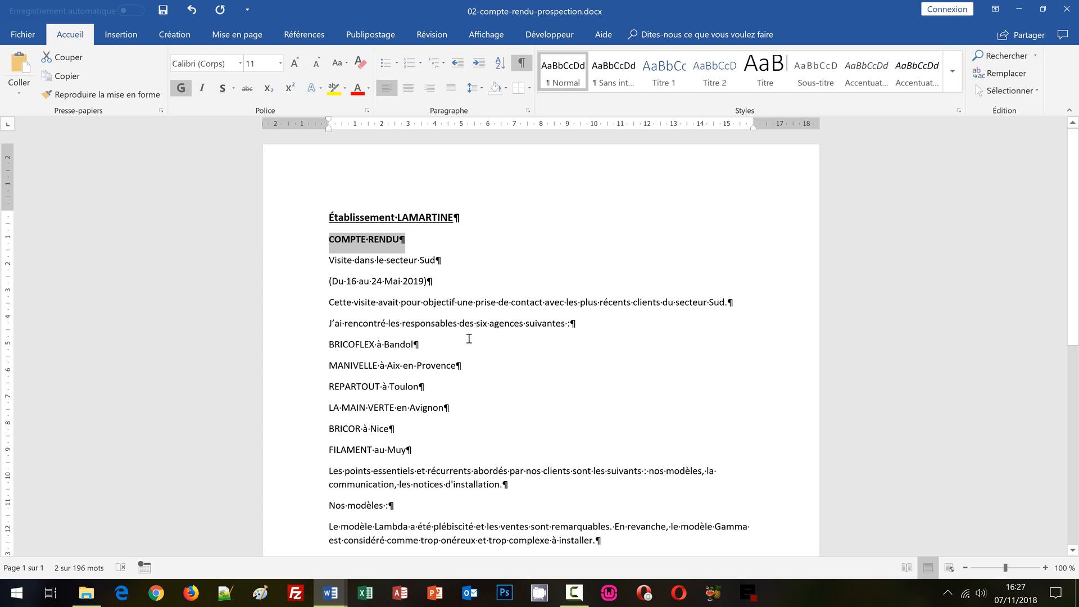
click(280, 65)
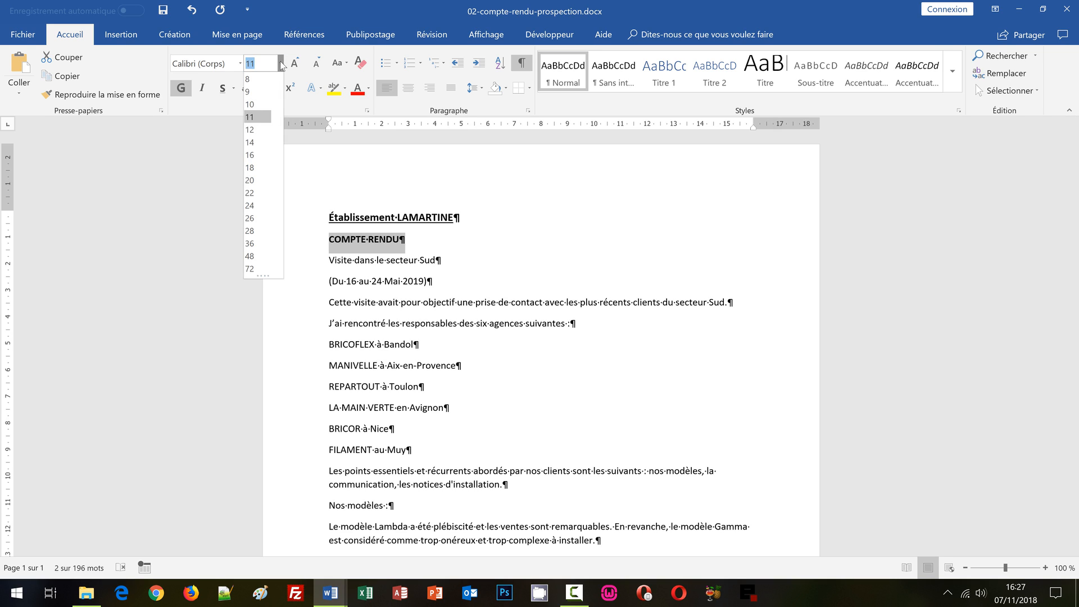
click(254, 181)
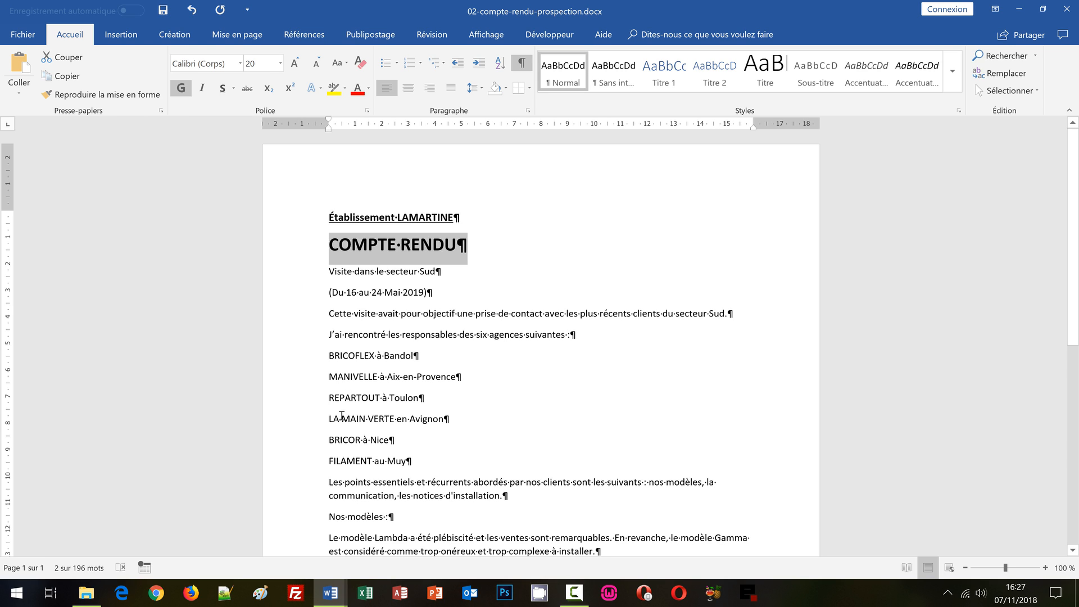
Step: Check the formatting of the numbered "Nos modèles :" heading in the model document, and return to the document being formatted
click(331, 593)
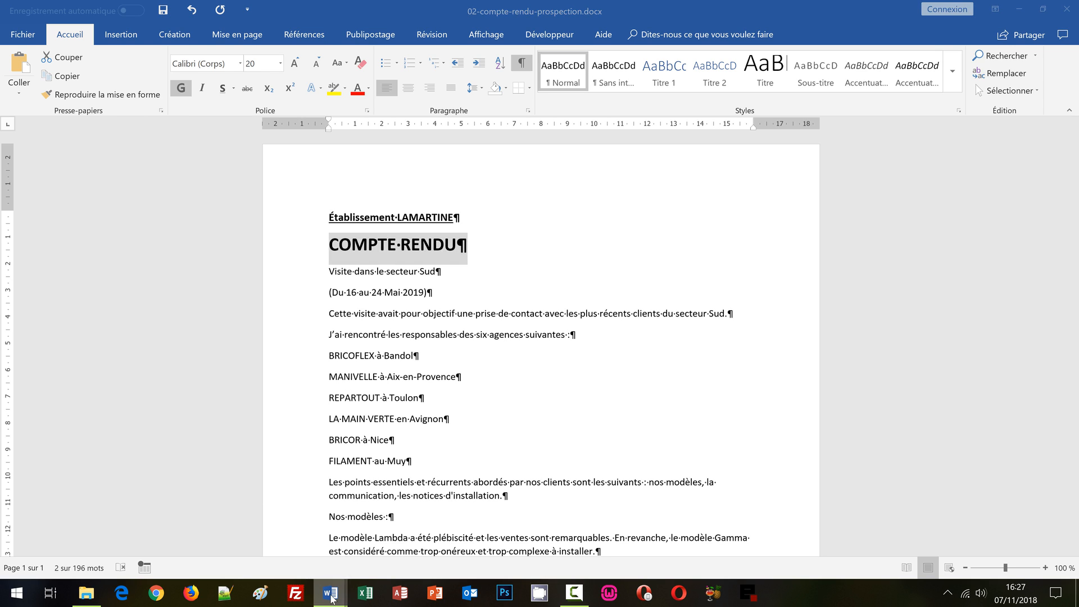
click(284, 544)
scroll(418, 404, down, 3)
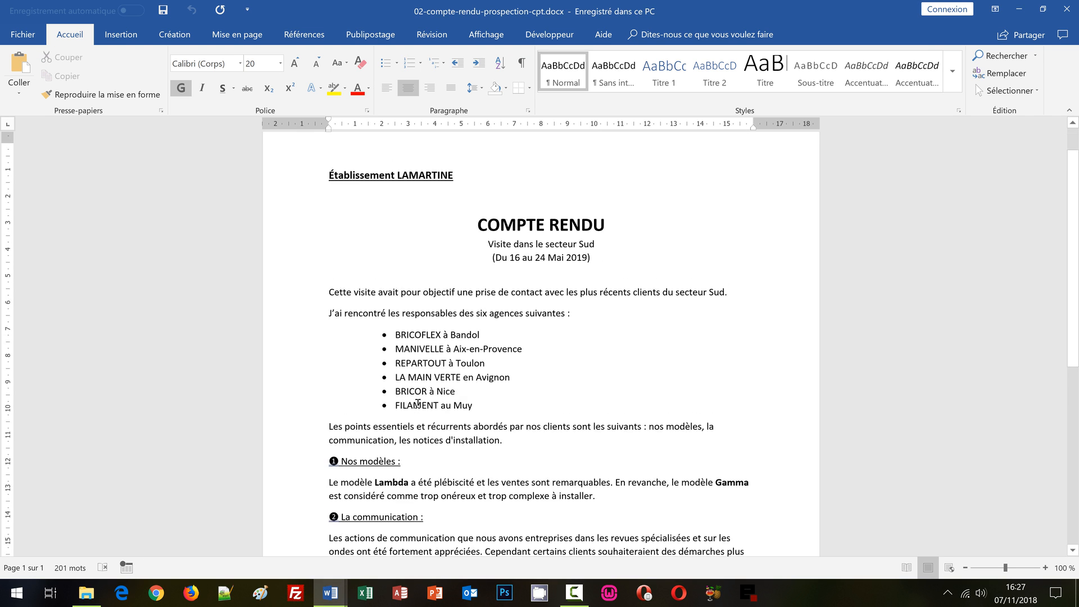
scroll(418, 404, down, 5)
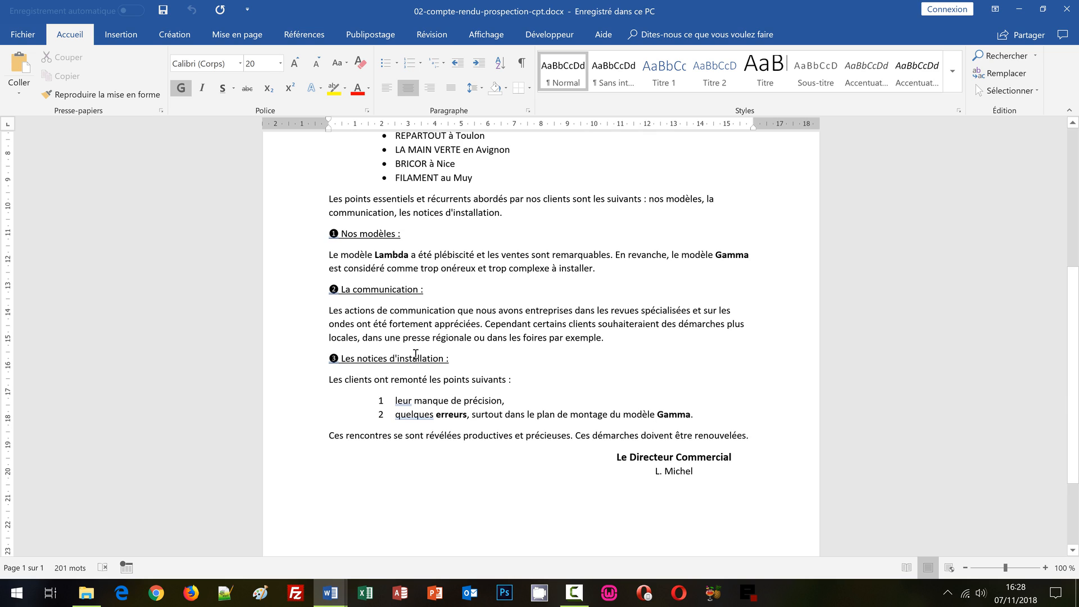
click(346, 235)
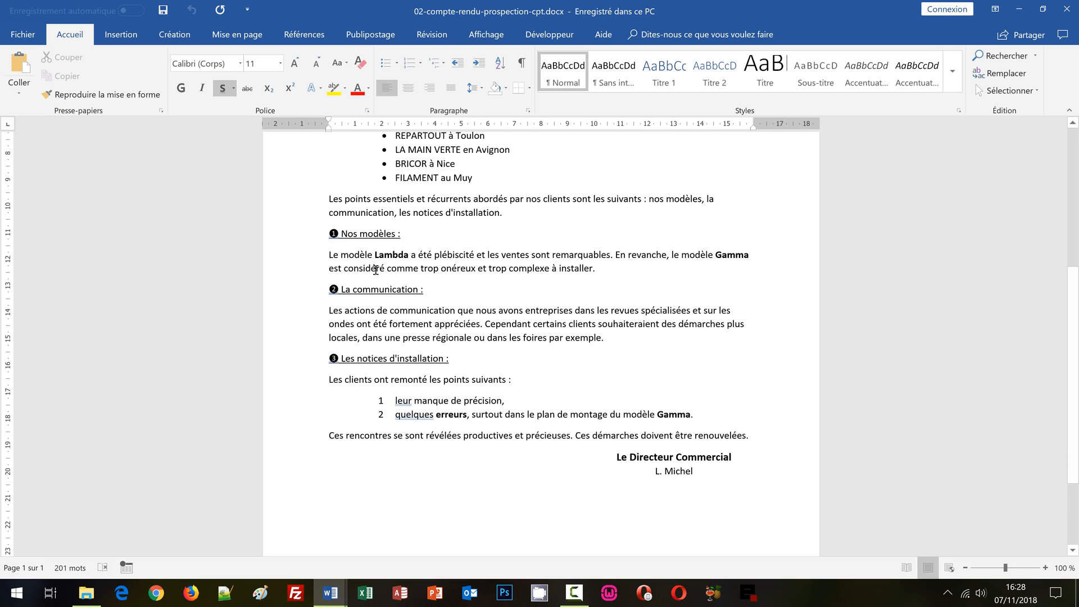
mouse_move(332, 592)
click(366, 571)
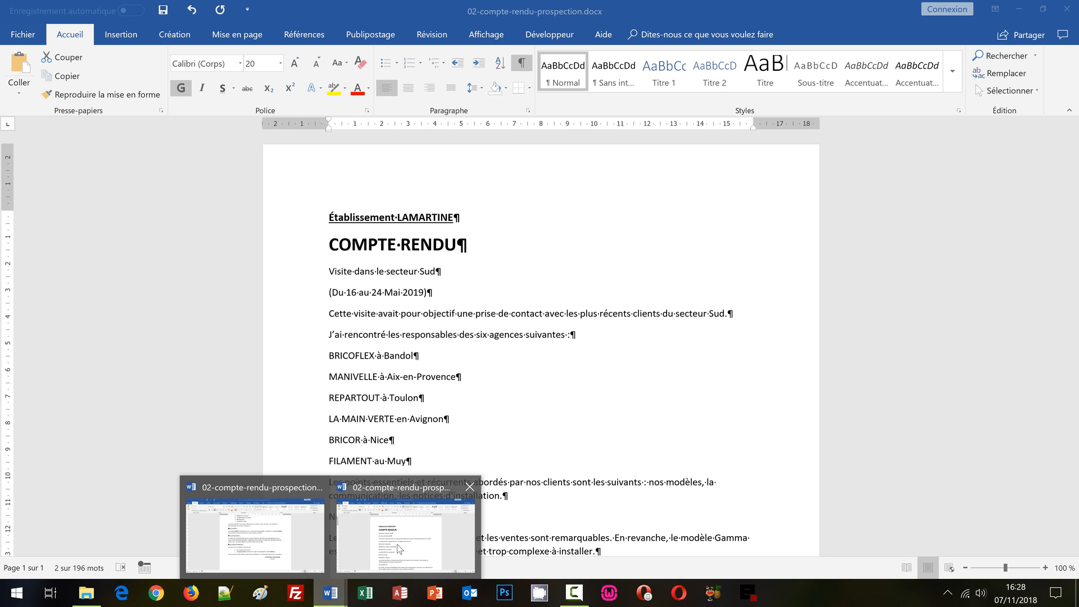
Step: Underline the three headings "Nos modèles :", "La communication :" and "Les notices d'installation :" together
scroll(410, 385, down, 2)
scroll(410, 386, down, 5)
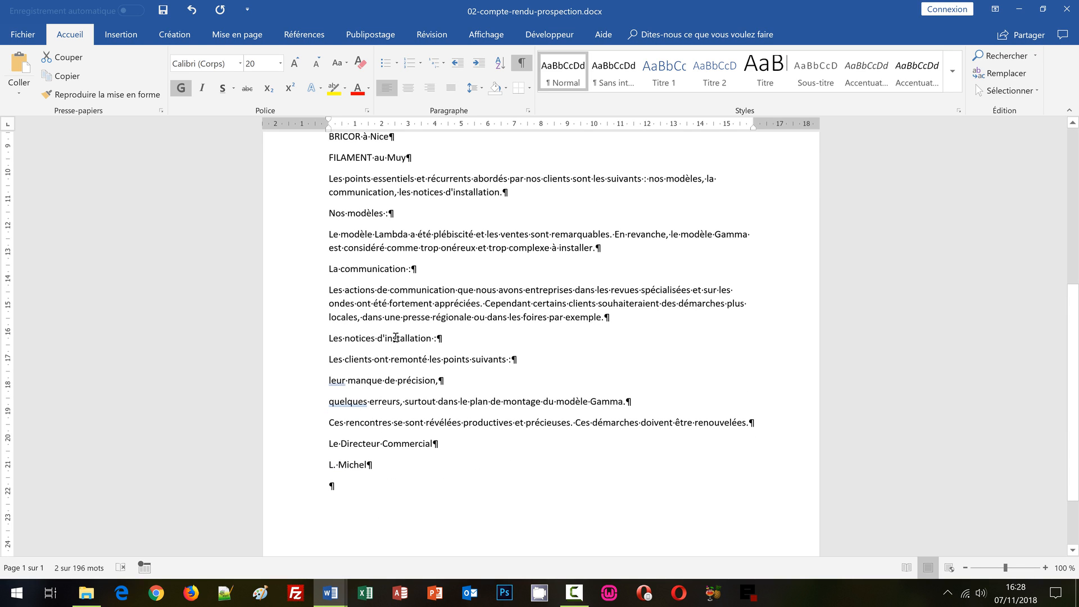
click(293, 216)
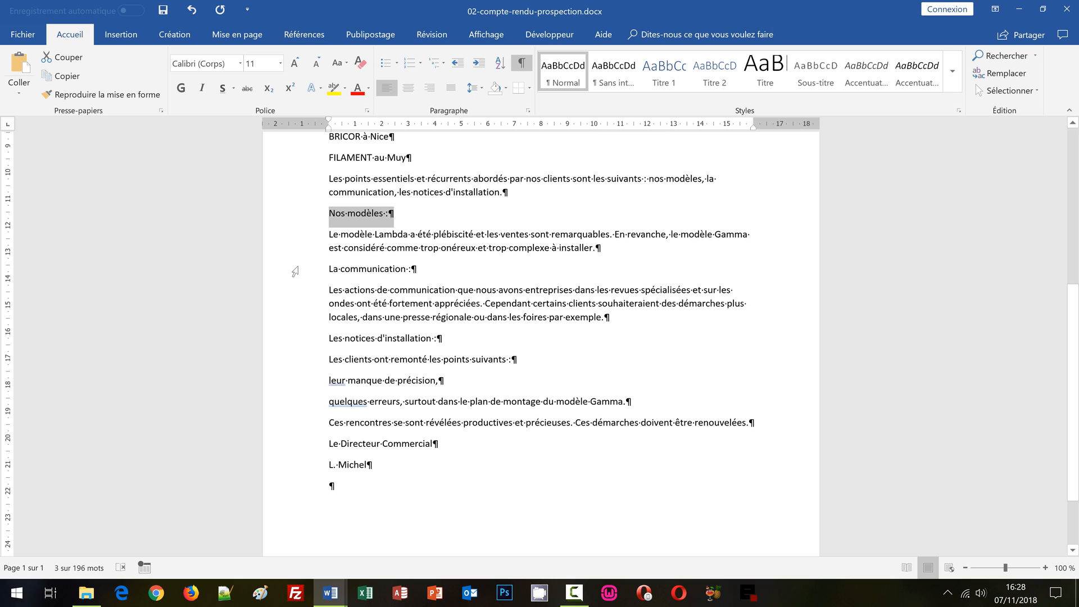
ctrl+click(295, 271)
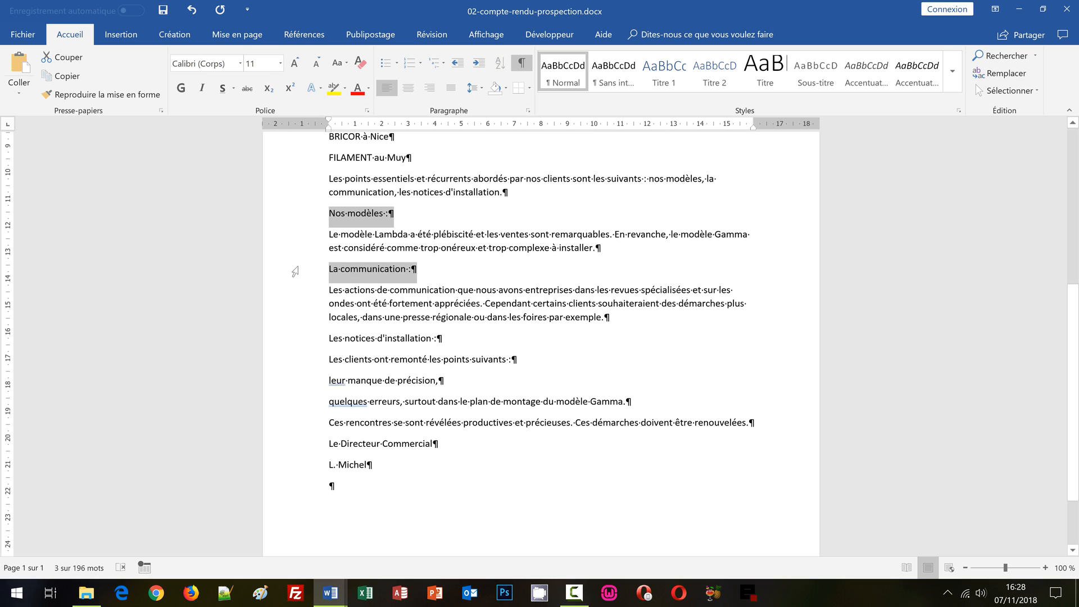
ctrl+click(292, 348)
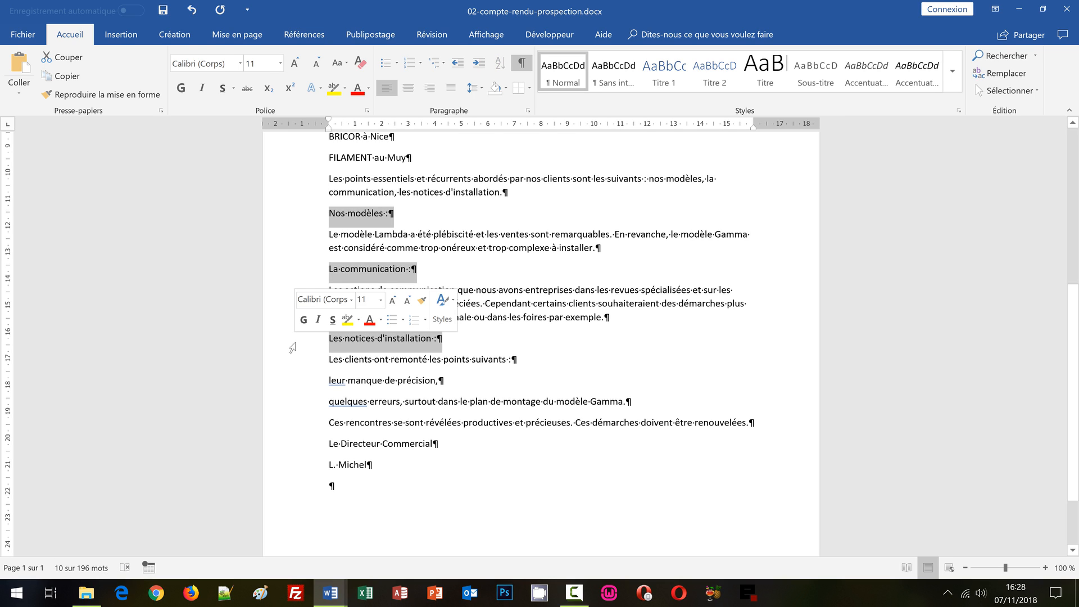
key(ctrl+u)
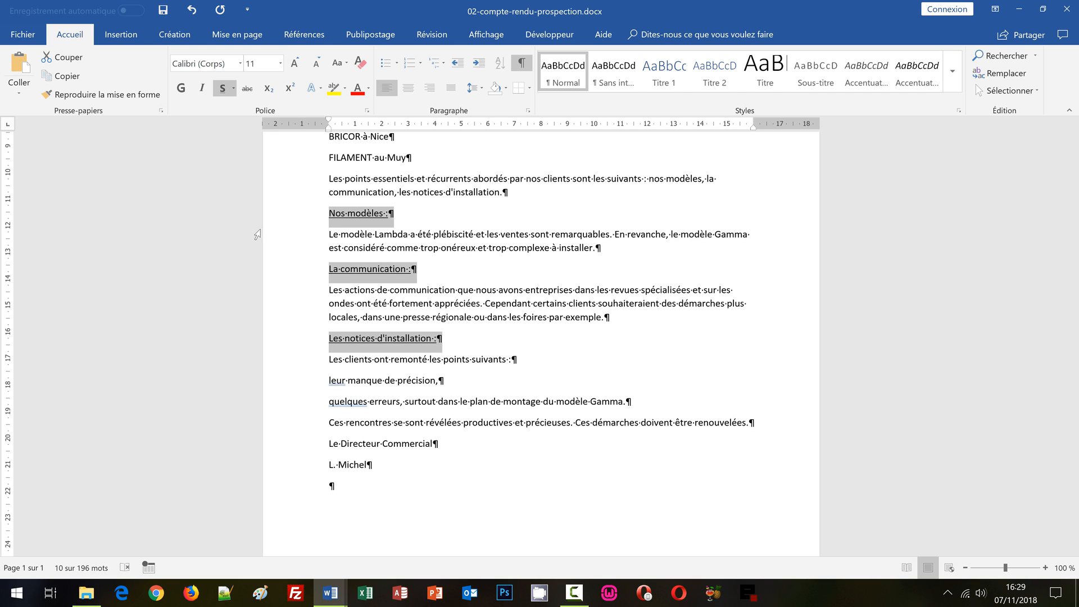
Step: Place the insertion point before "Nos modèles :" and open the full special characters dialog with the Calibri font
click(329, 215)
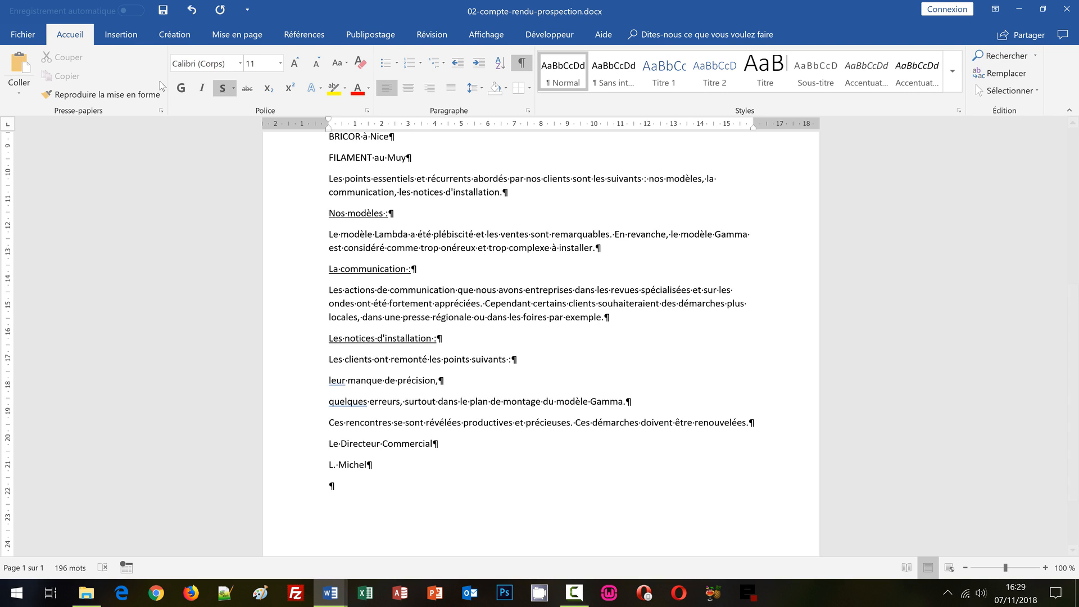
click(129, 39)
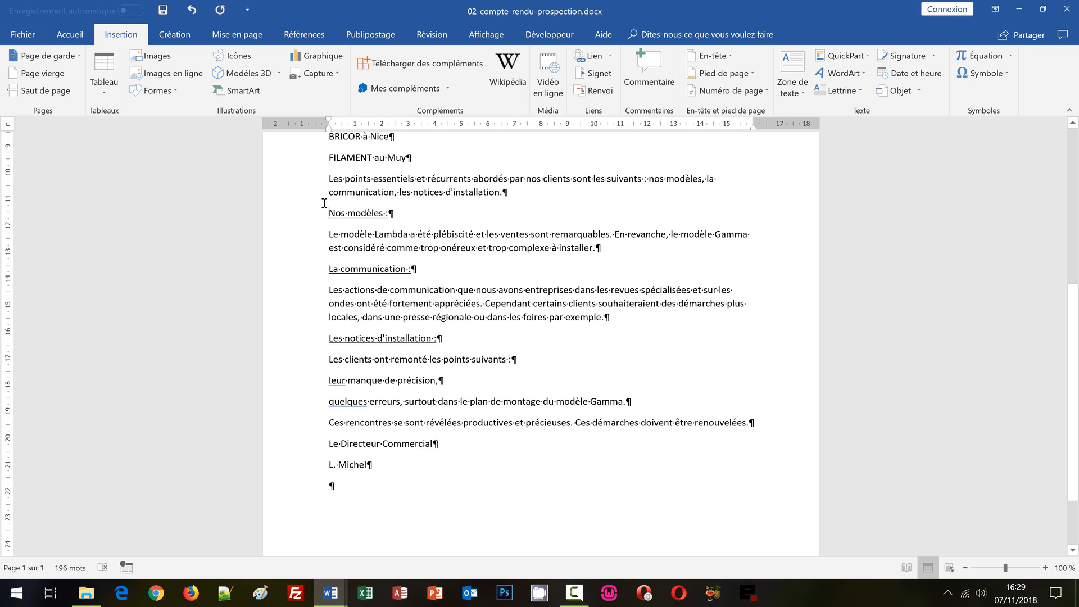
click(1007, 73)
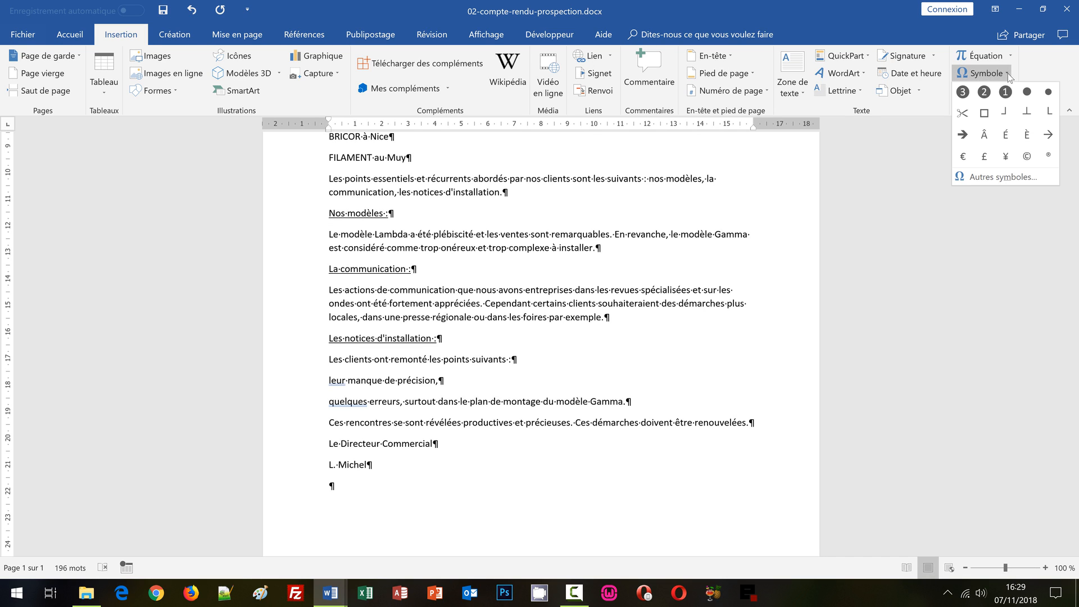
click(993, 178)
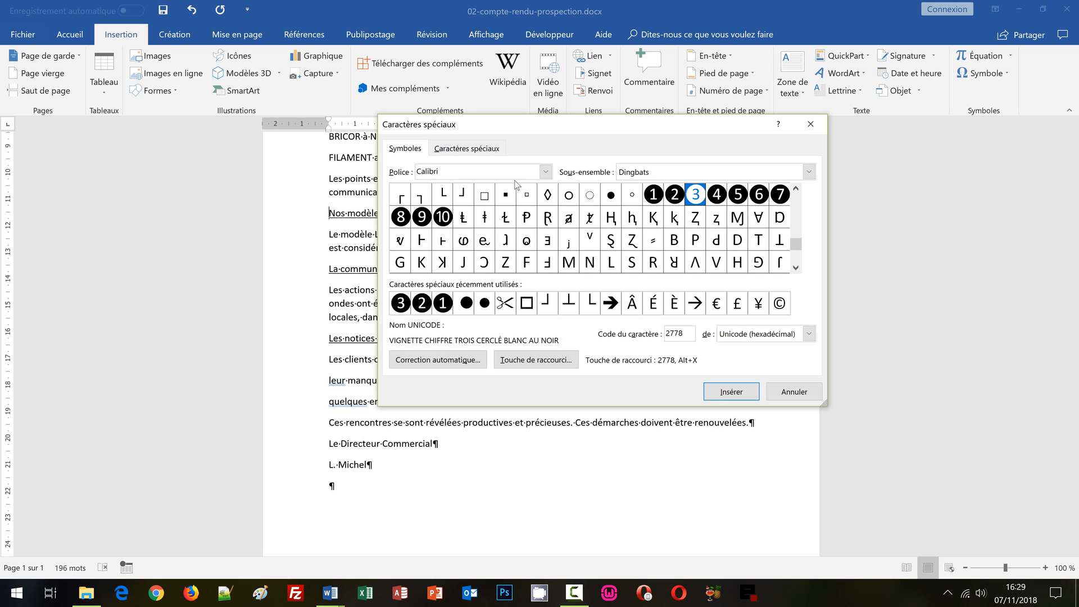
click(544, 172)
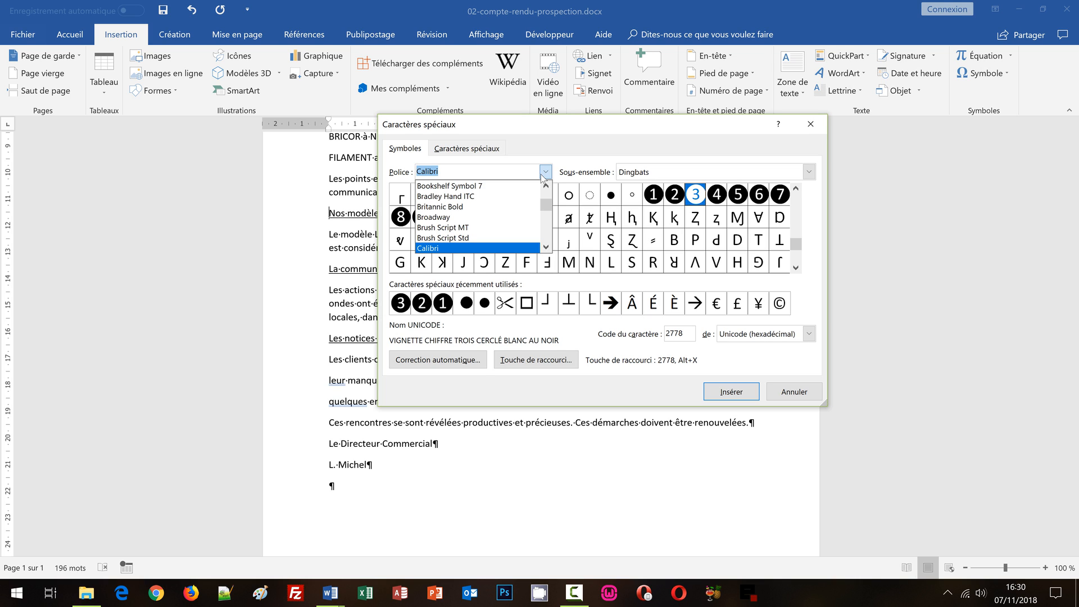
click(436, 249)
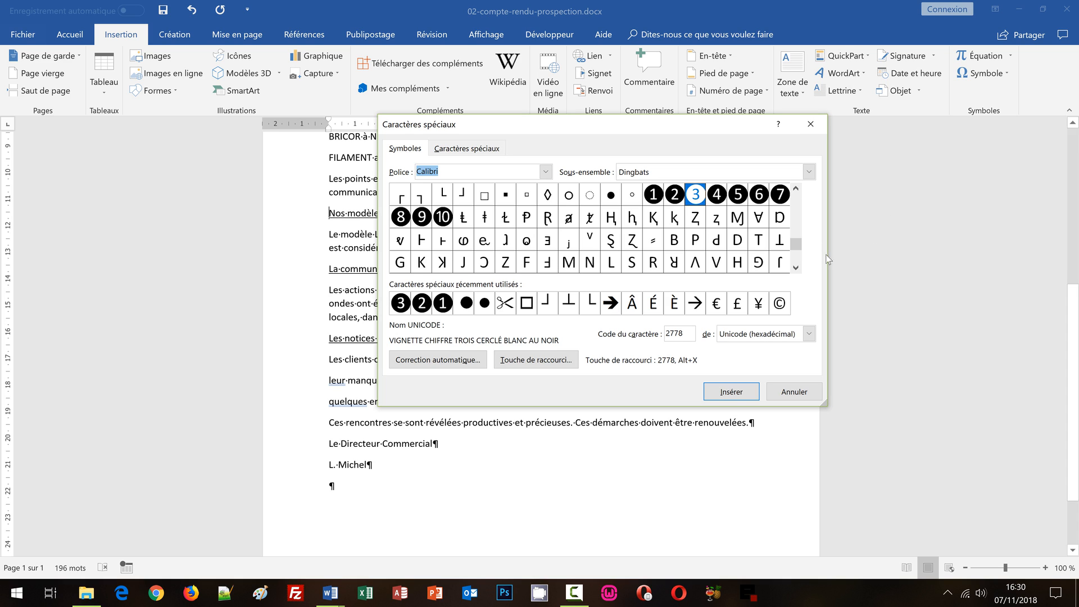
Step: Find the black circled digit ❶ (code 2776) in the Dingbats subset and insert it before "Nos modèles :"
mouse_move(799, 244)
mouse_down()
mouse_move(800, 214)
mouse_move(799, 257)
mouse_up()
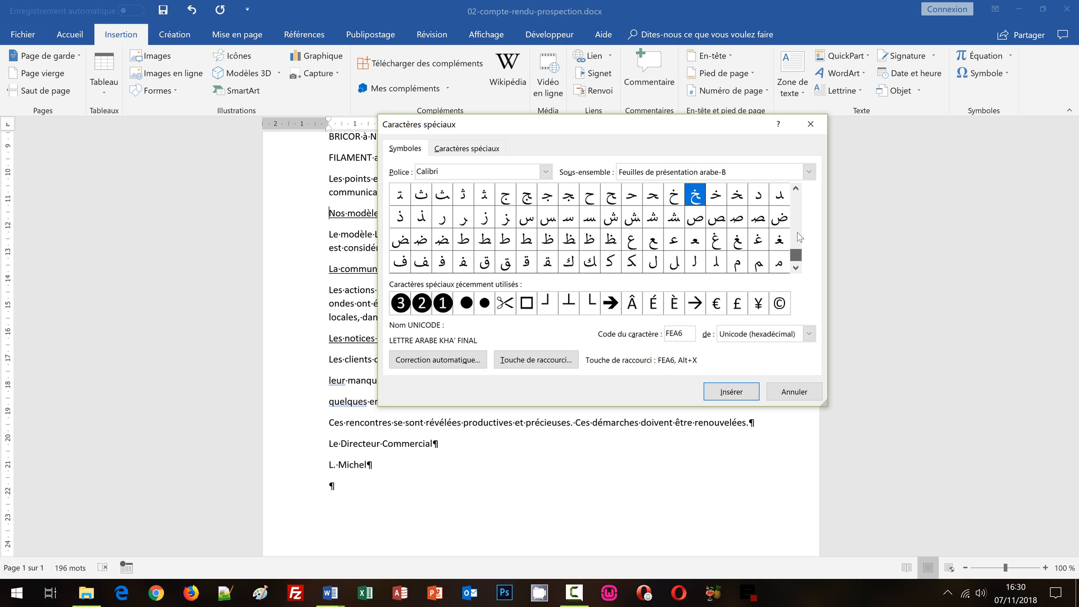
click(798, 229)
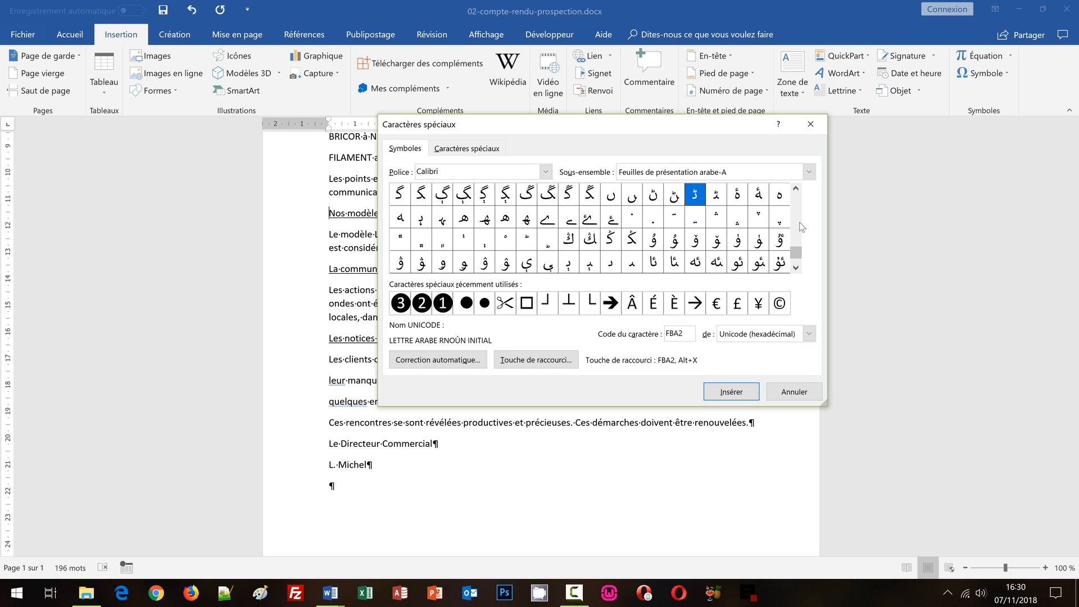
click(800, 220)
click(800, 222)
click(800, 222)
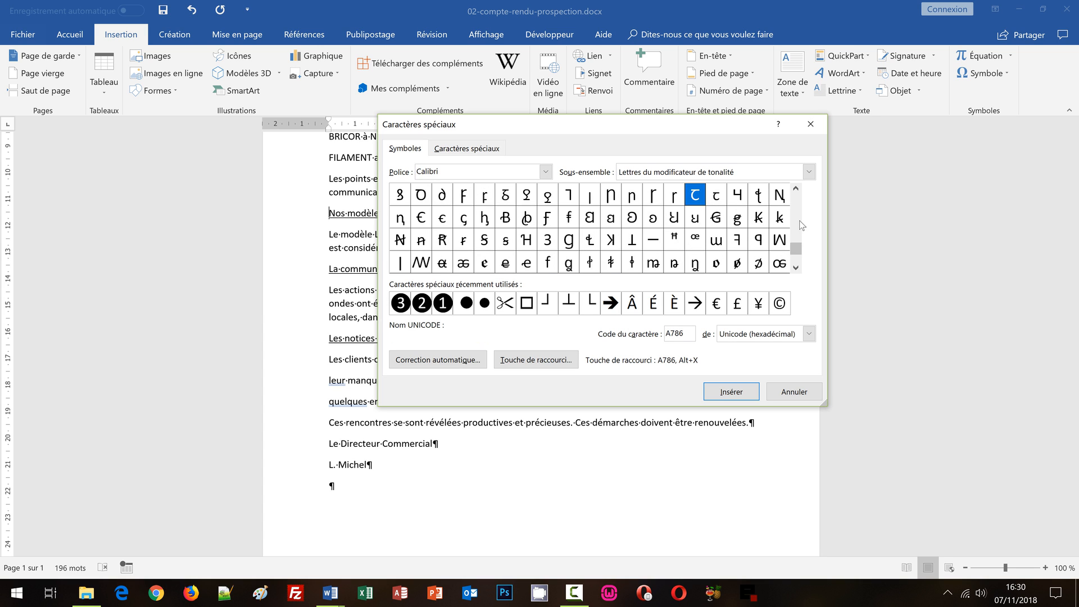
click(800, 222)
click(800, 222)
click(801, 222)
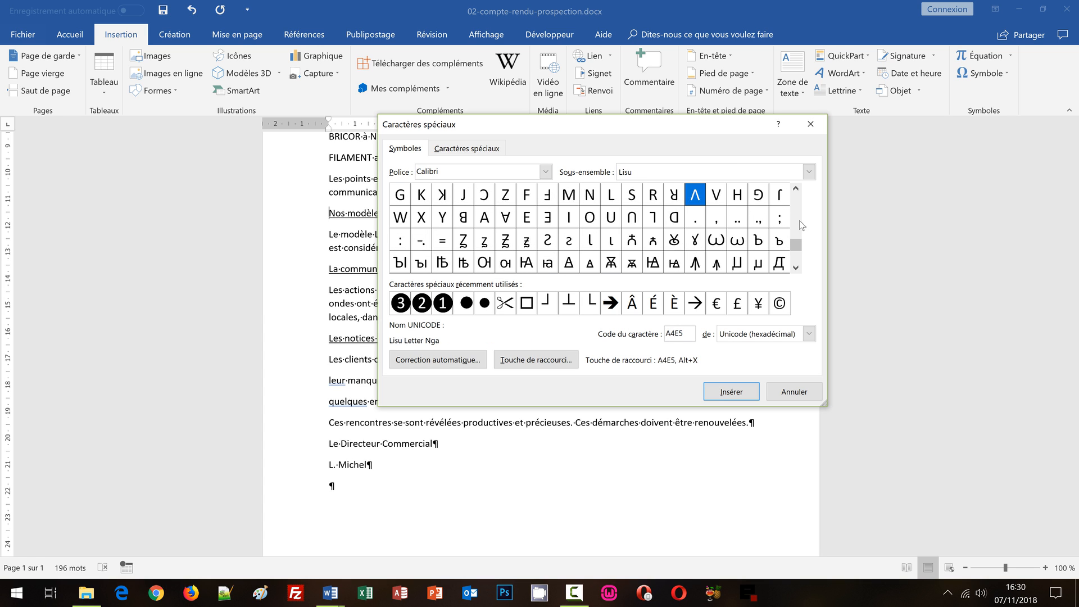
click(800, 222)
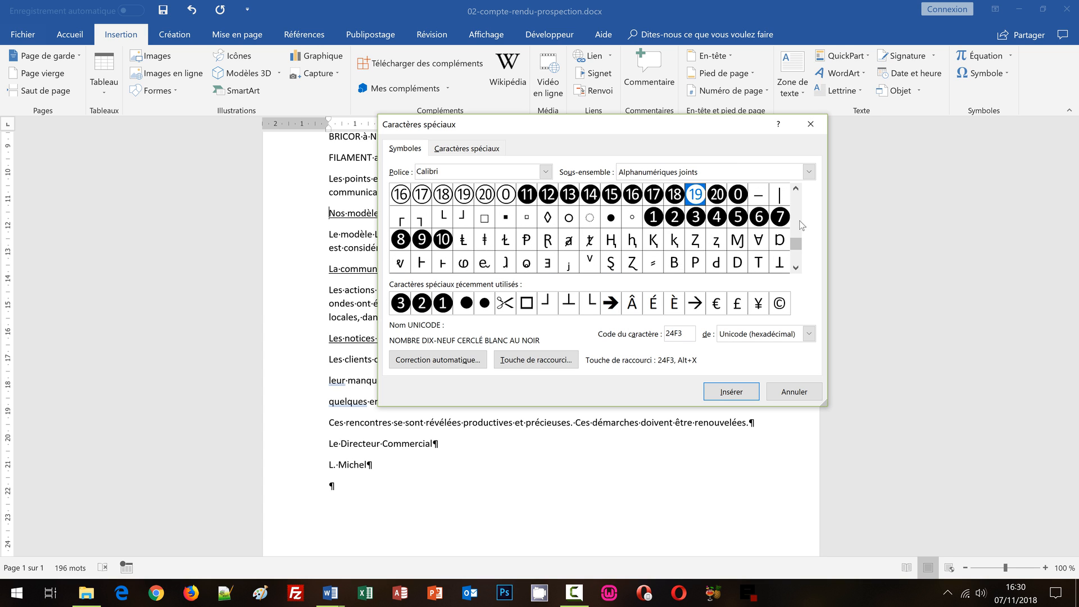
click(653, 218)
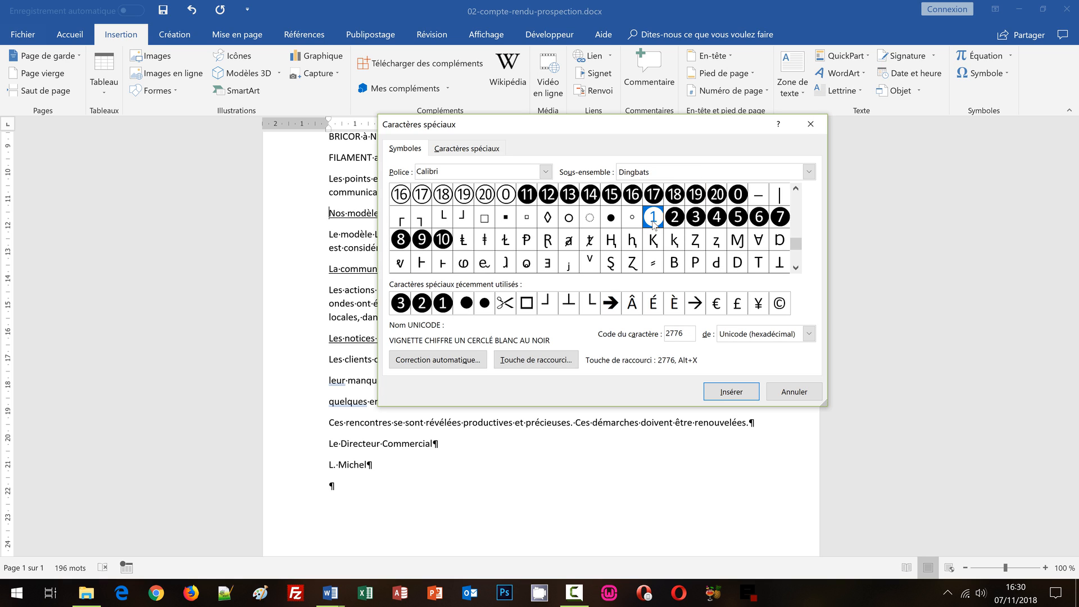
click(725, 392)
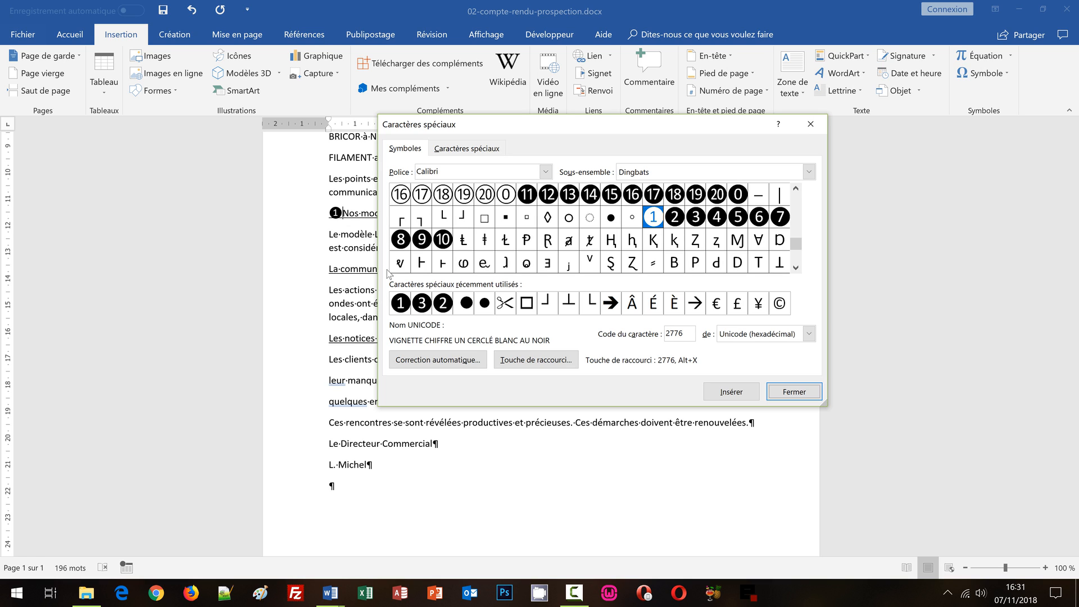
Step: Insert the symbol ❷ before "La communication :" and ❸ before "Les notices d'installation :", and close the special characters dialog
click(329, 270)
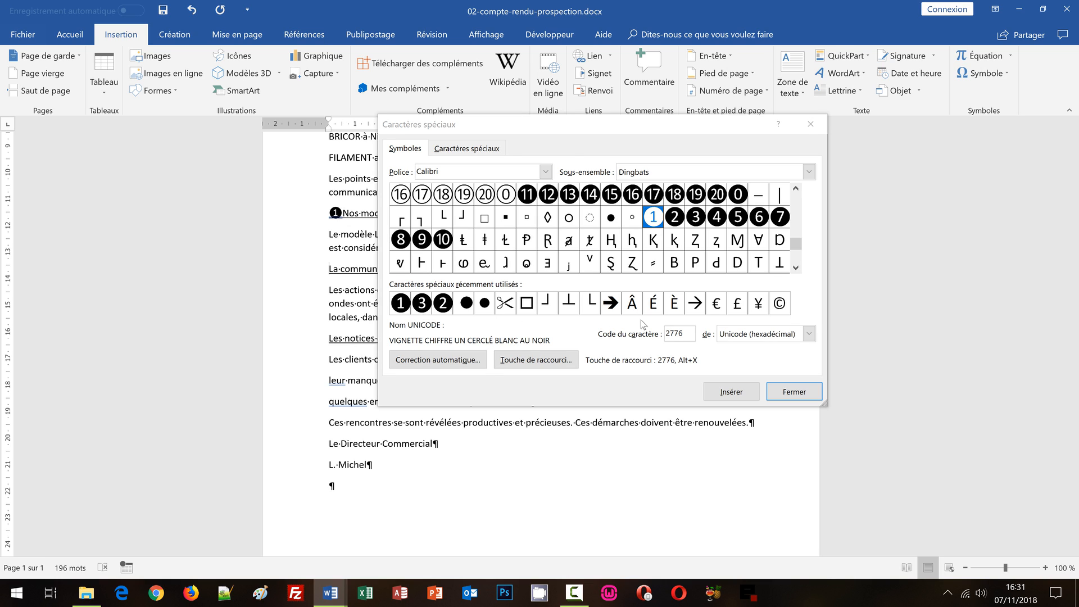
click(677, 220)
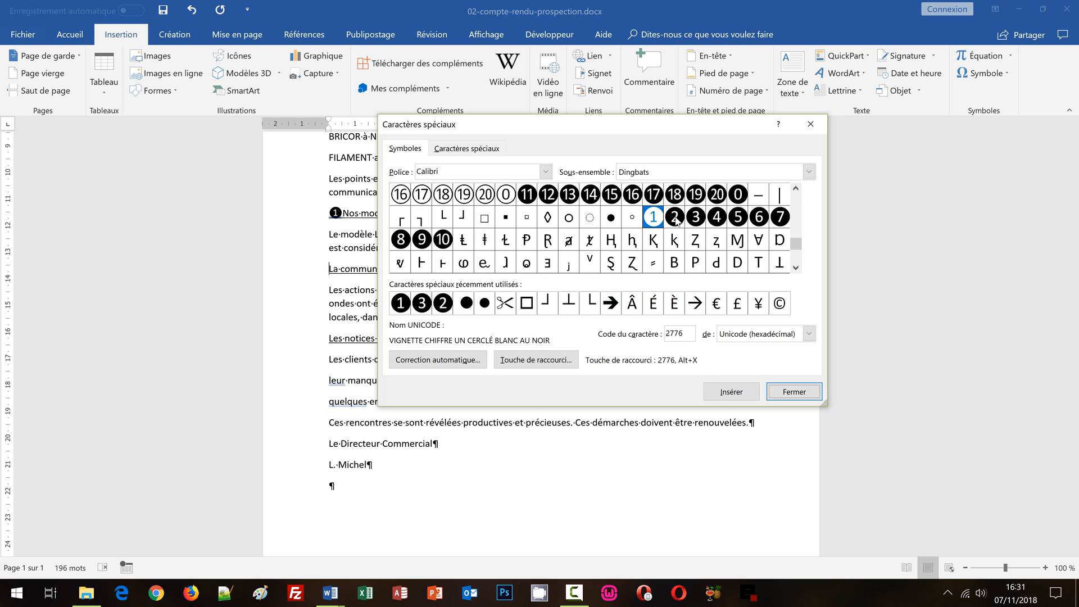
double_click(677, 221)
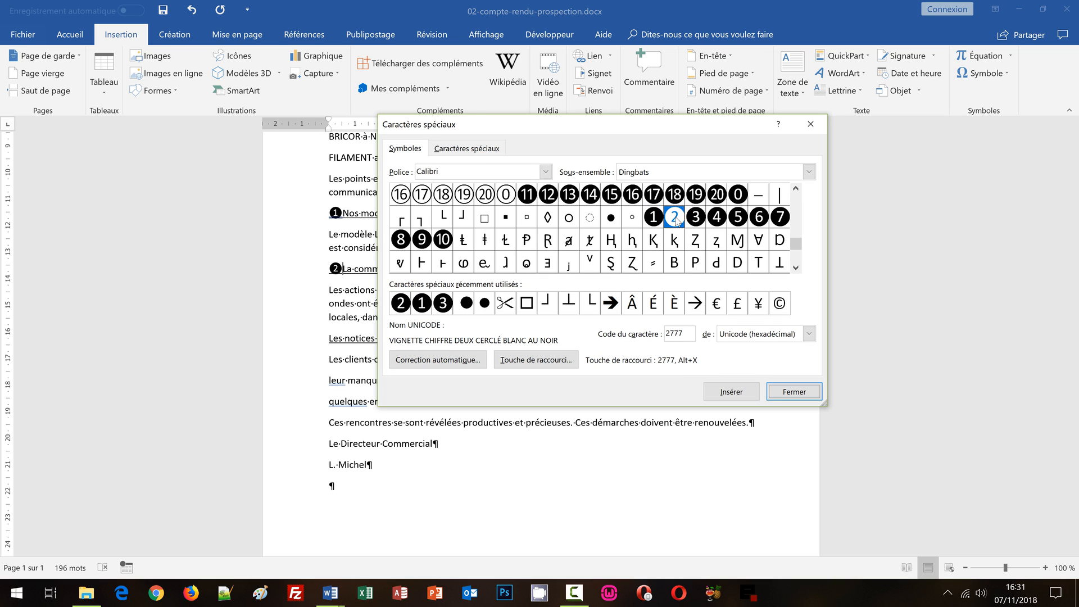
click(327, 338)
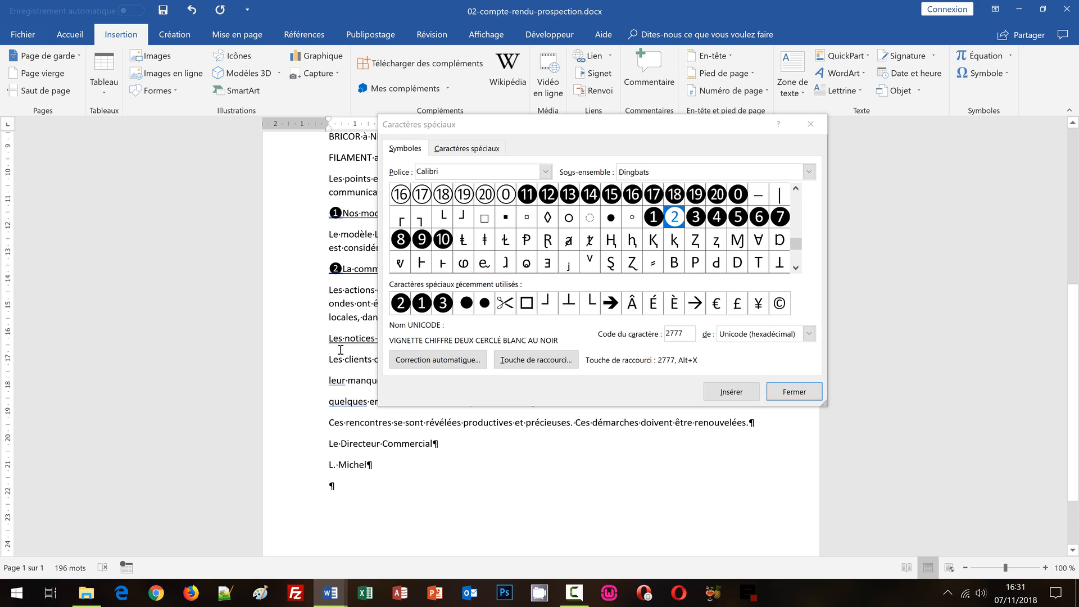
click(700, 222)
double_click(700, 222)
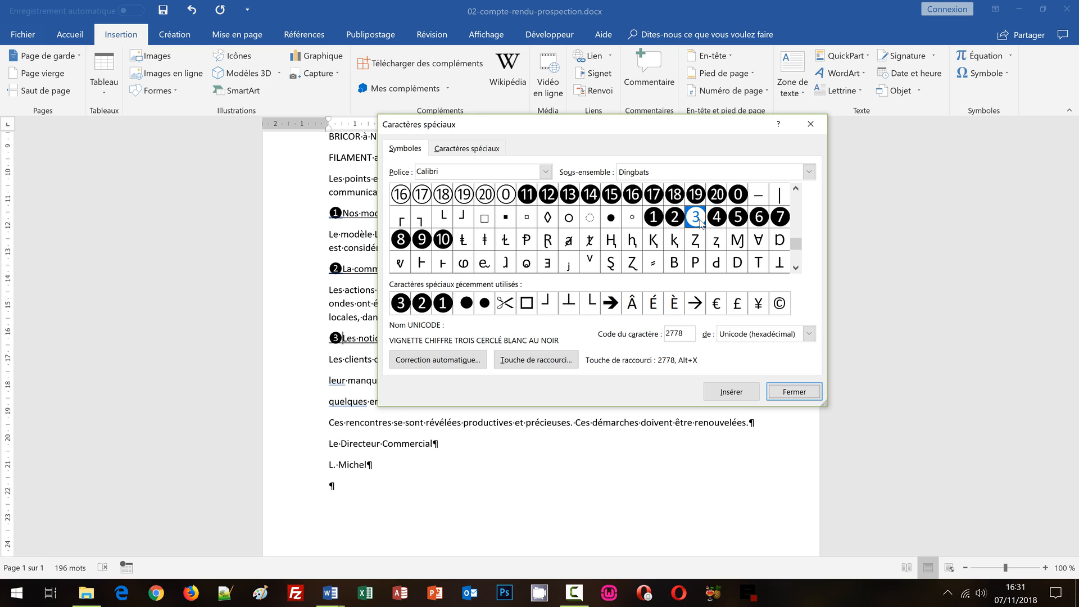
click(792, 392)
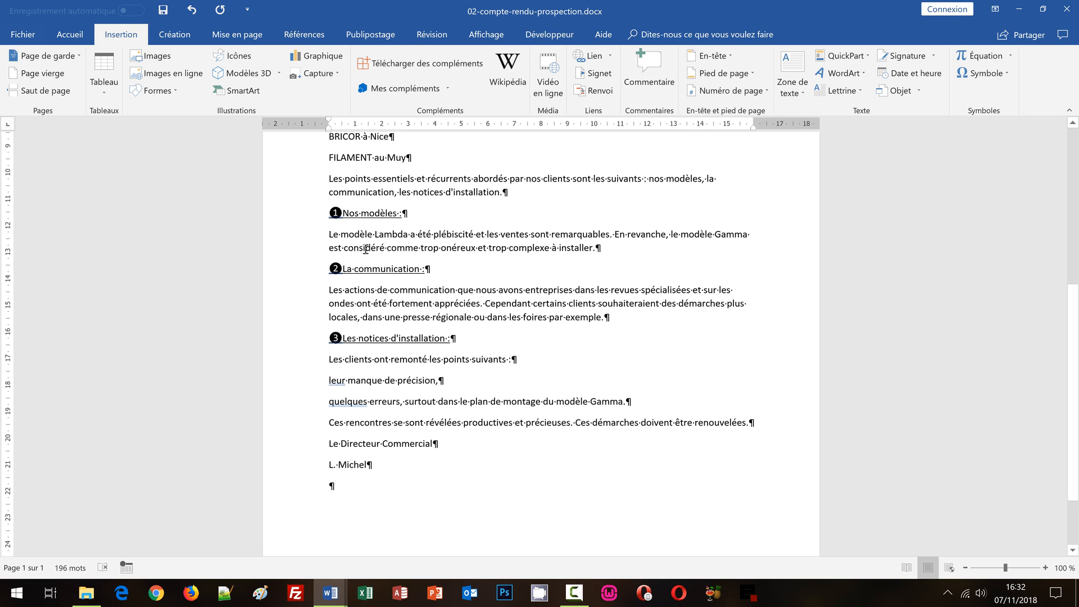
Step: Add a space between each circled digit and its heading text in the three underlined headings
click(341, 269)
click(342, 338)
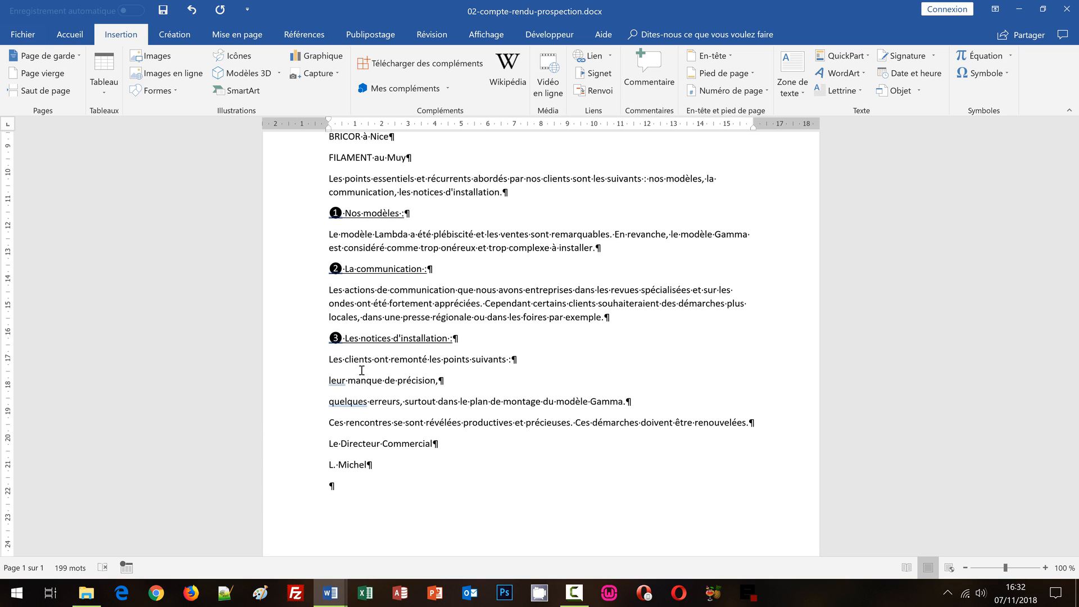
double_click(382, 215)
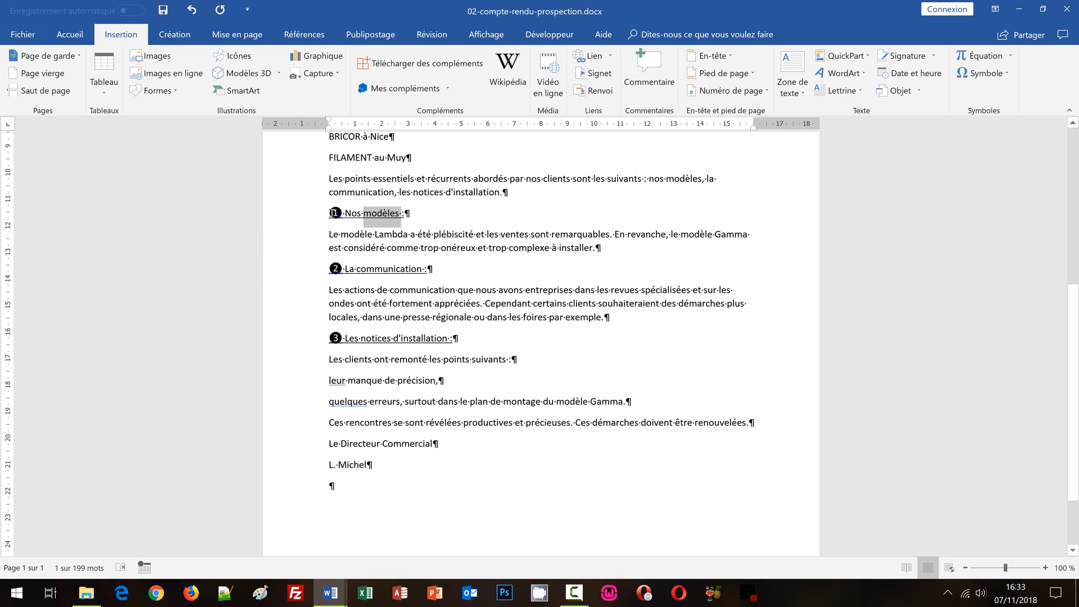
Step: Set the font size of the circled digits ❶, ❷ and ❸ before the three underlined headings to 8
click(334, 213)
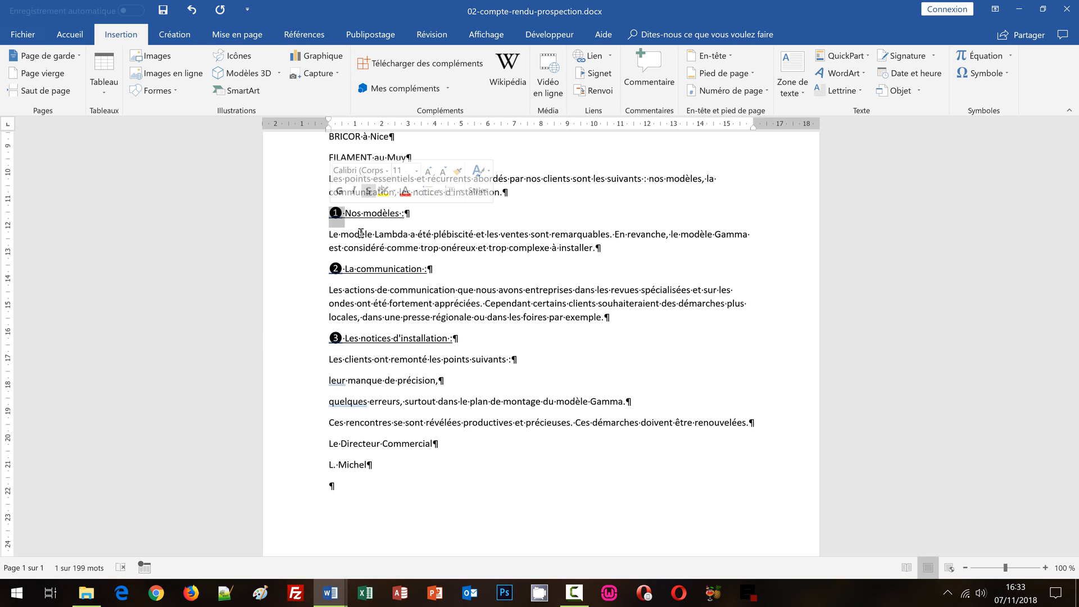
ctrl+click(336, 269)
ctrl+click(337, 339)
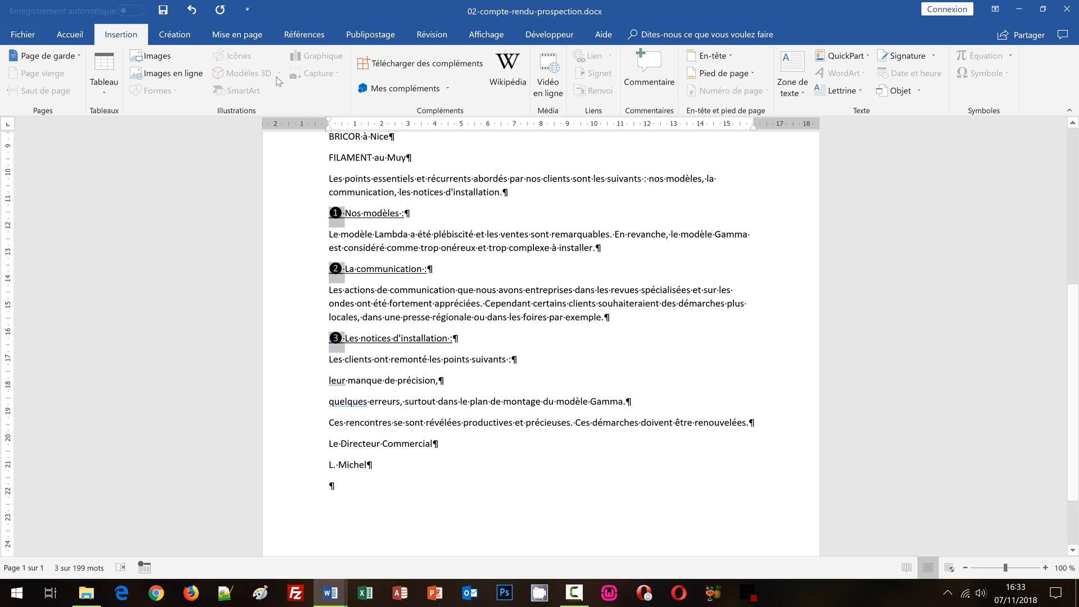
click(70, 34)
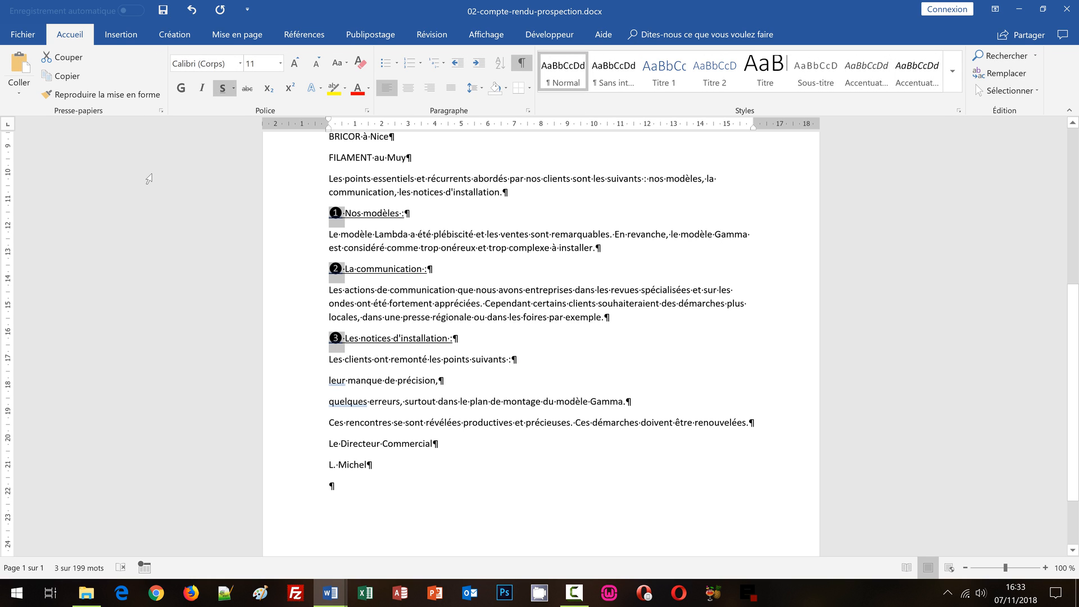
click(280, 64)
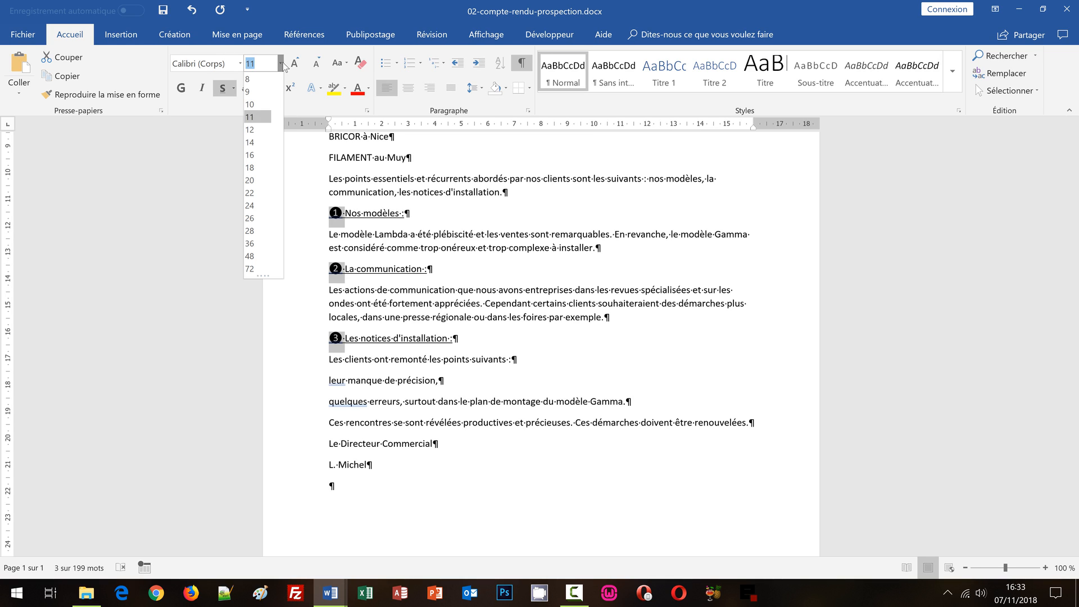
click(257, 75)
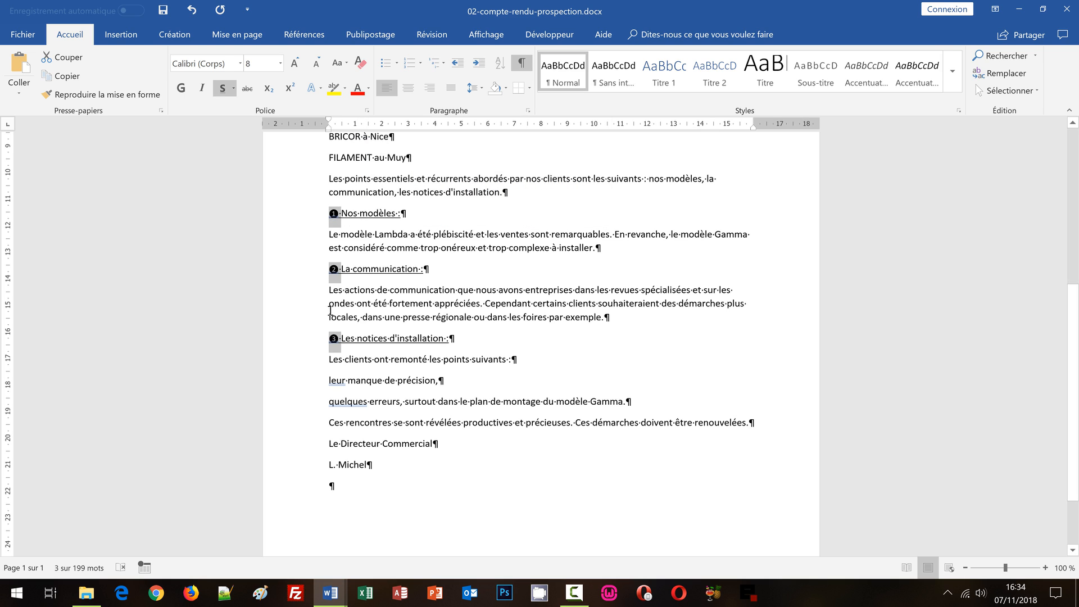
Step: Raise the three circled digits by 1 pt using the advanced font position "Décalage haut", and save the document
click(367, 111)
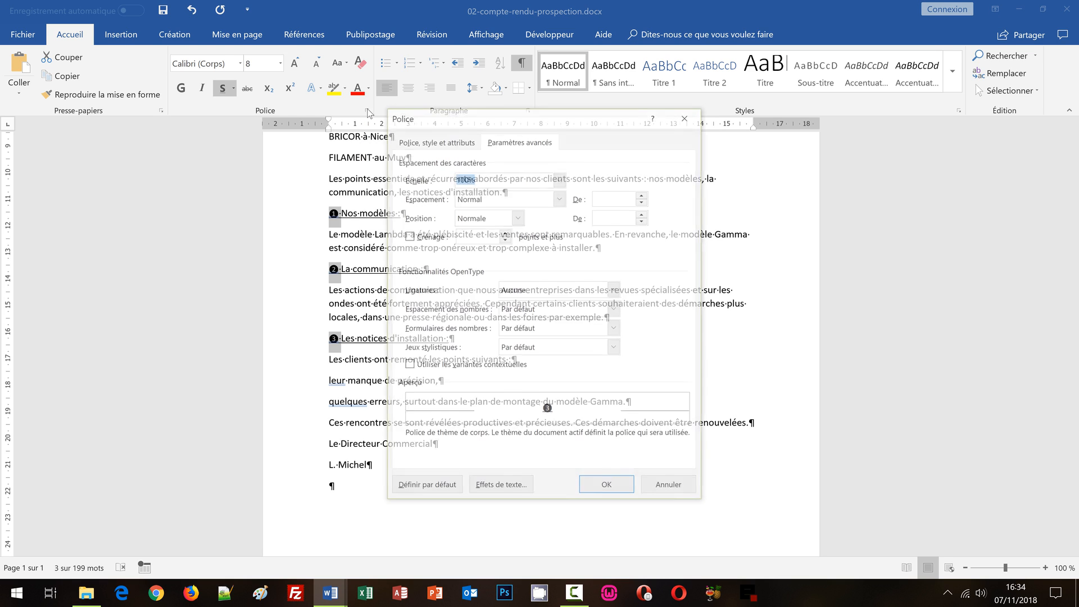
click(437, 139)
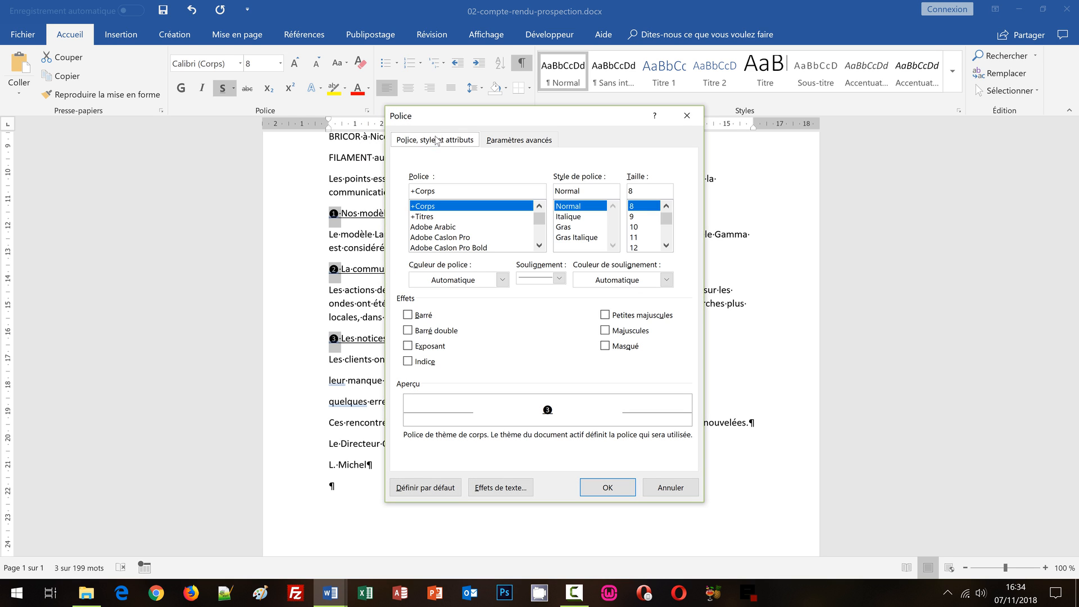
click(518, 141)
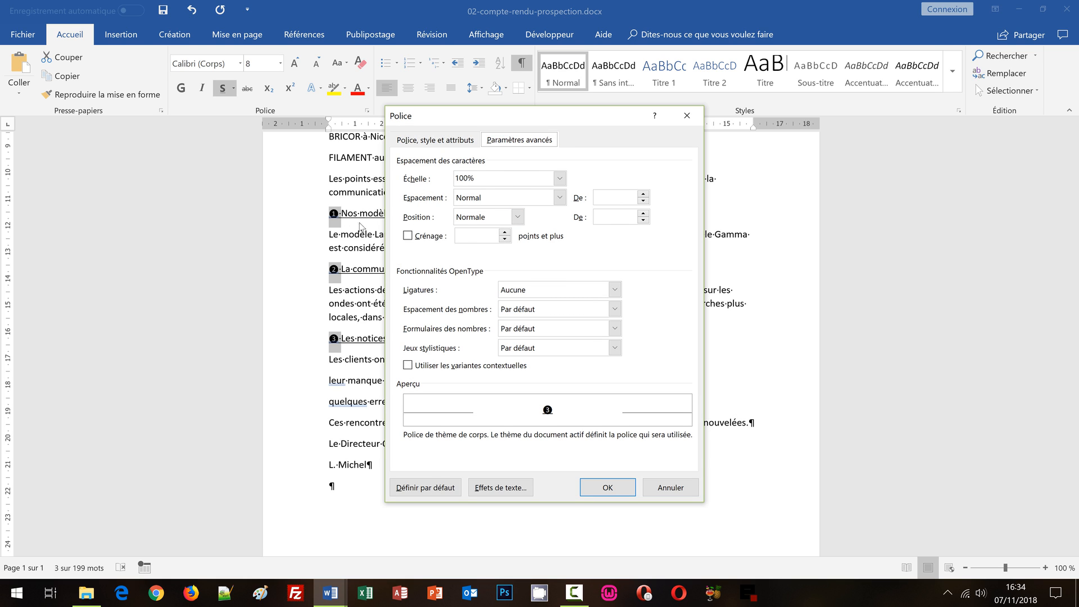
click(519, 217)
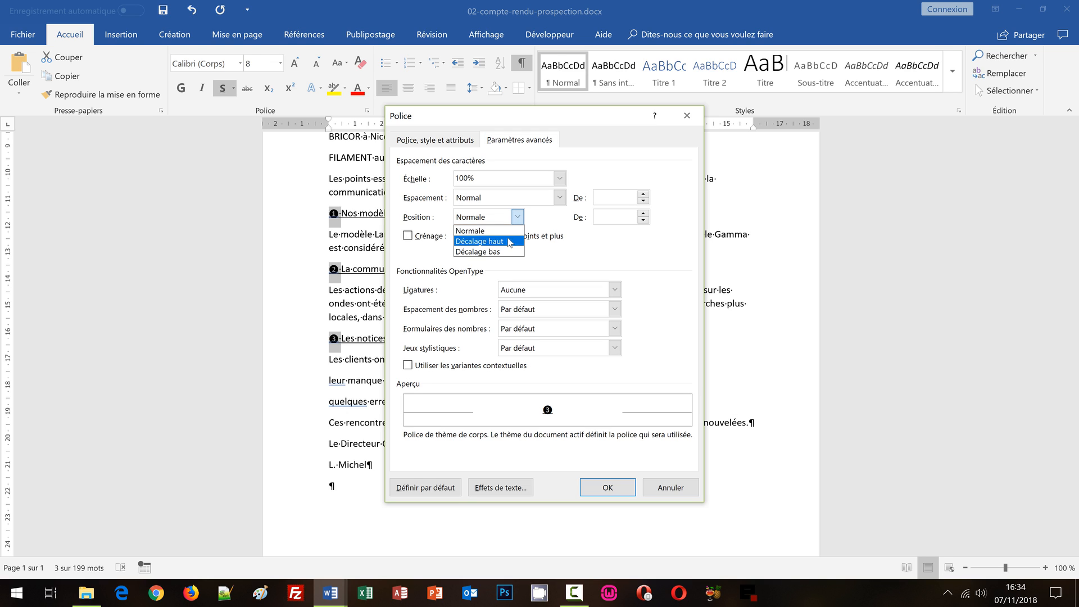
click(509, 242)
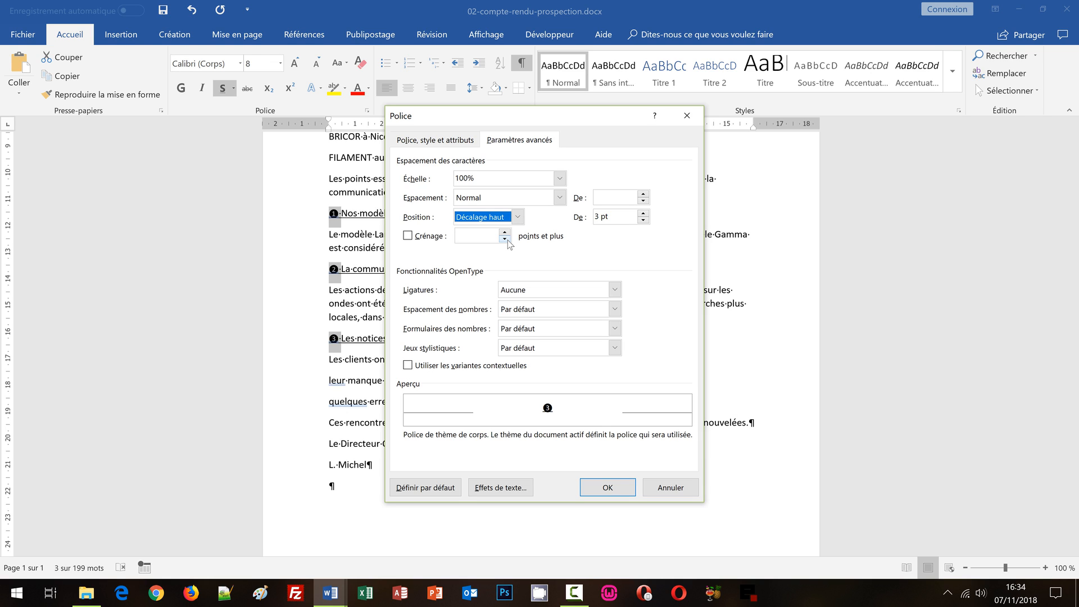
click(643, 220)
click(643, 219)
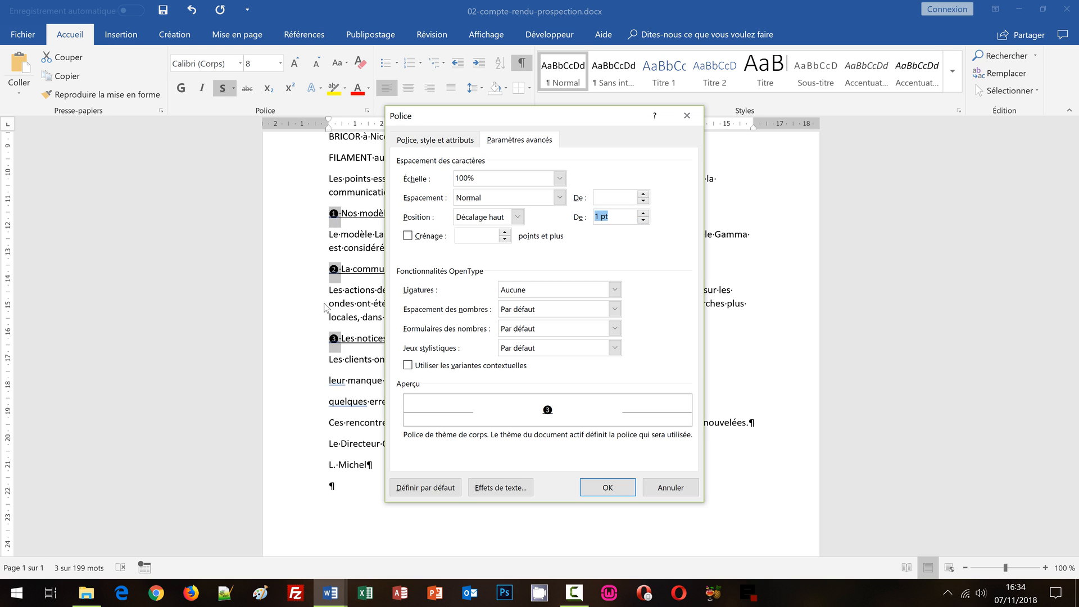
click(597, 488)
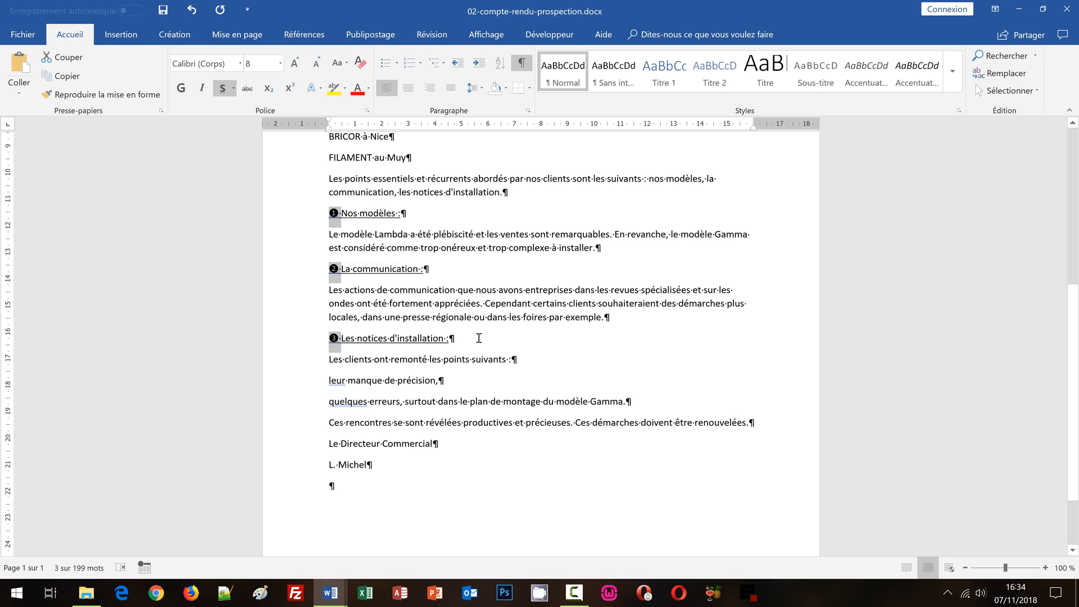
key(ctrl+s)
click(355, 231)
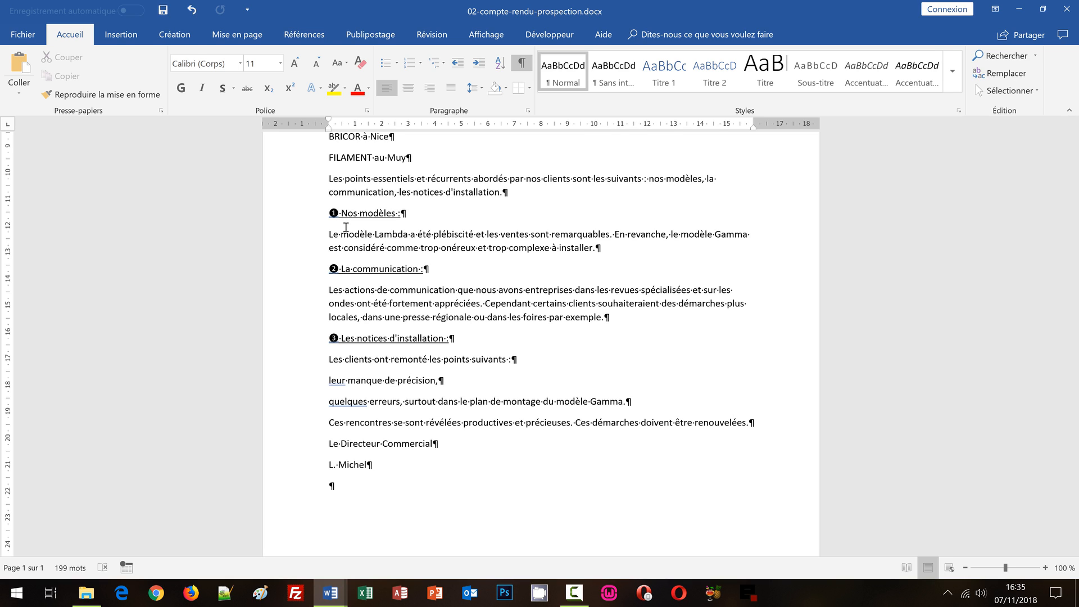
Step: Check the finished model and make "Lambda", "erreurs" and both occurrences of "Gamma" bold in the report
click(331, 593)
click(279, 539)
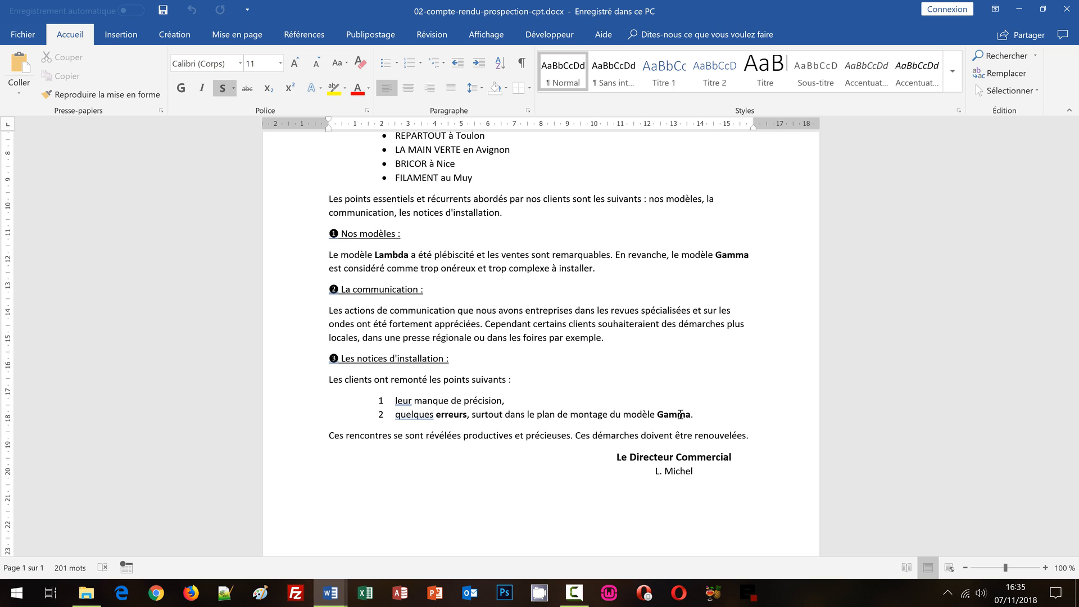
click(330, 593)
click(377, 542)
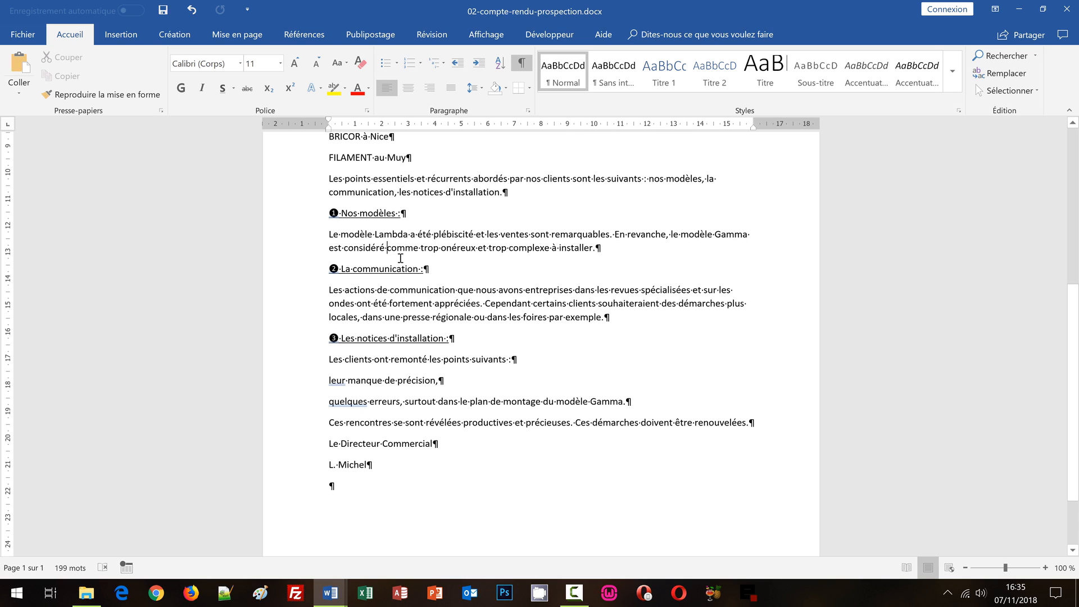
double_click(384, 232)
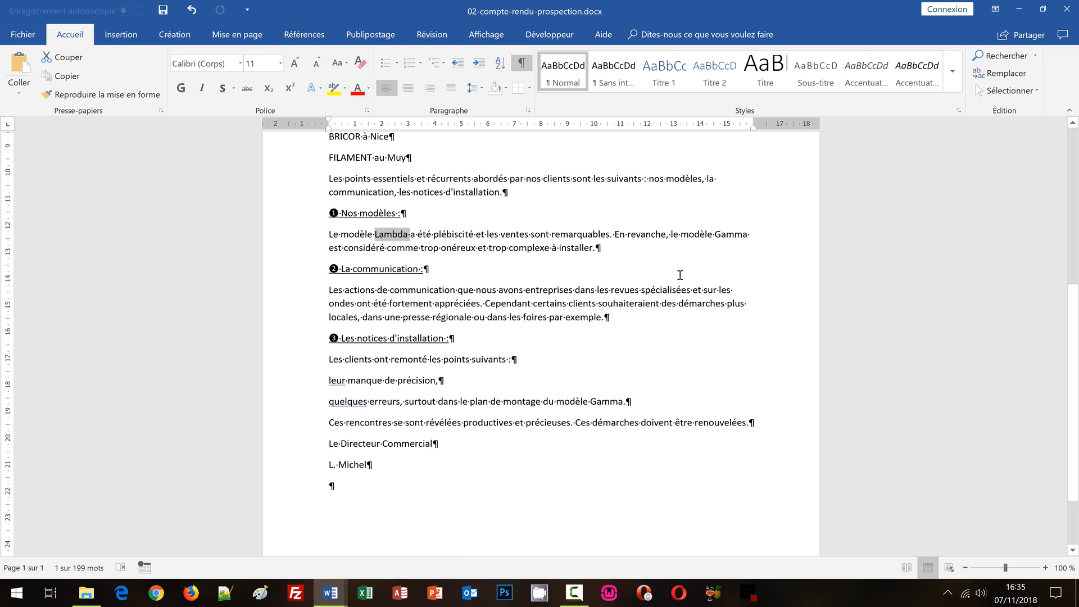
ctrl+double_click(731, 234)
ctrl+double_click(384, 401)
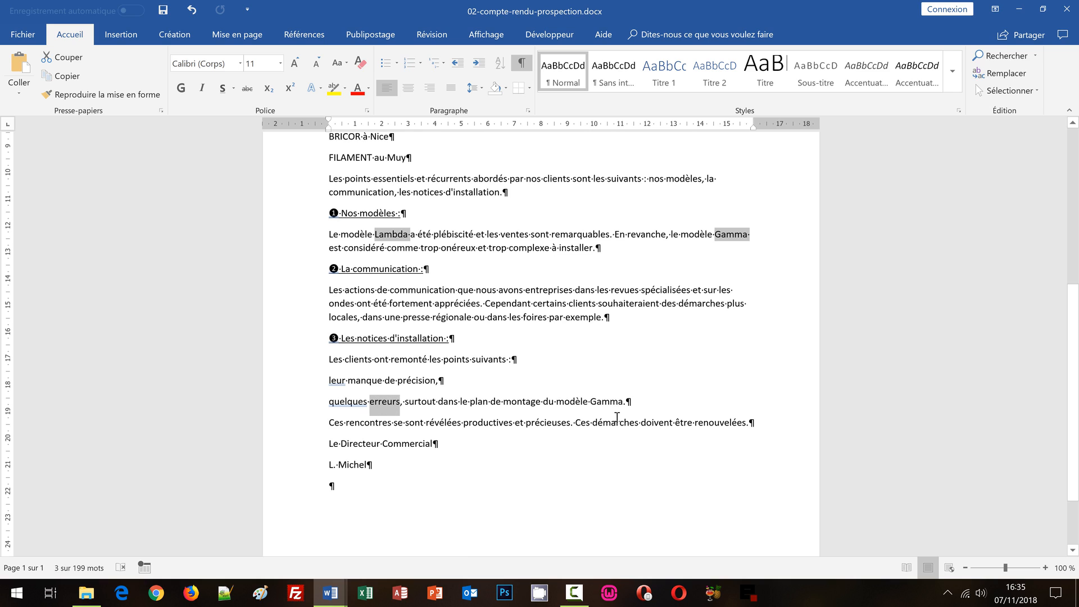
ctrl+double_click(608, 401)
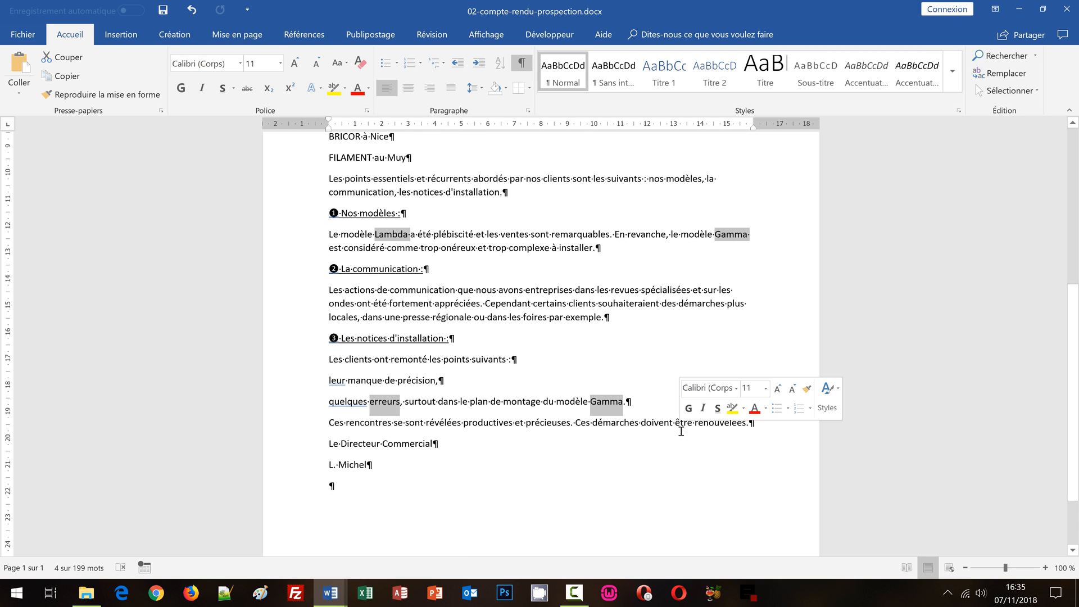
key(ctrl+g)
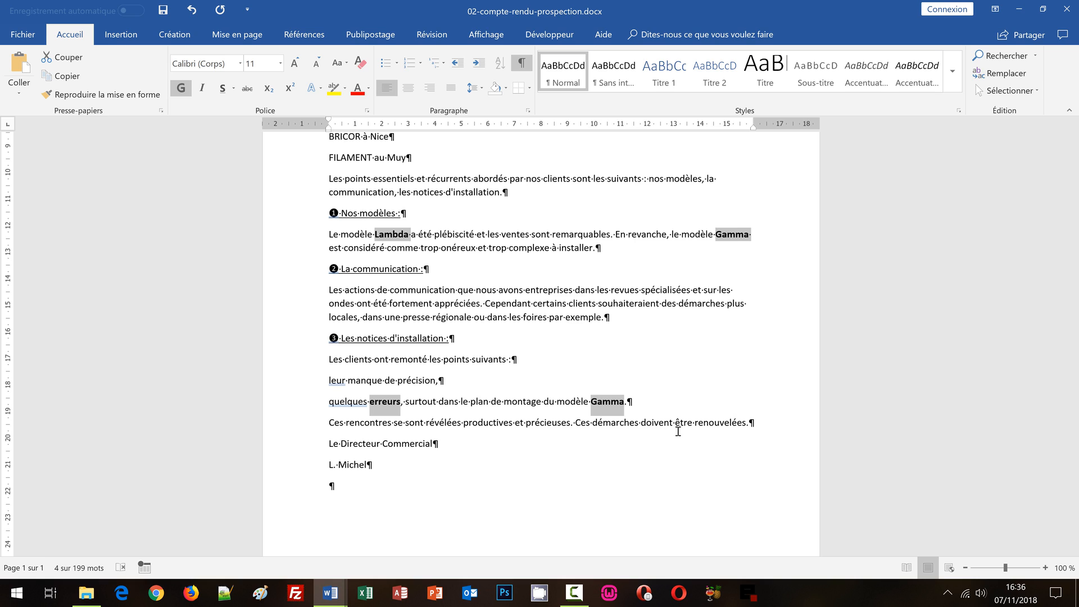
Step: Compare the signature line "Le Directeur Commercial" with the finished model, and format it in the report as bold, size 12
scroll(511, 405, down, 2)
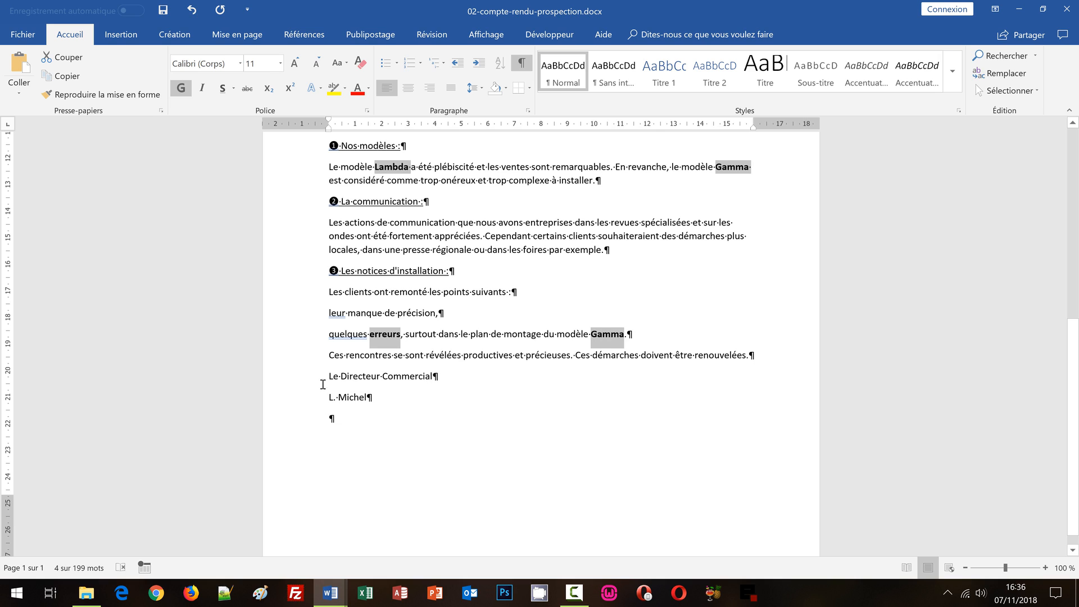
click(299, 379)
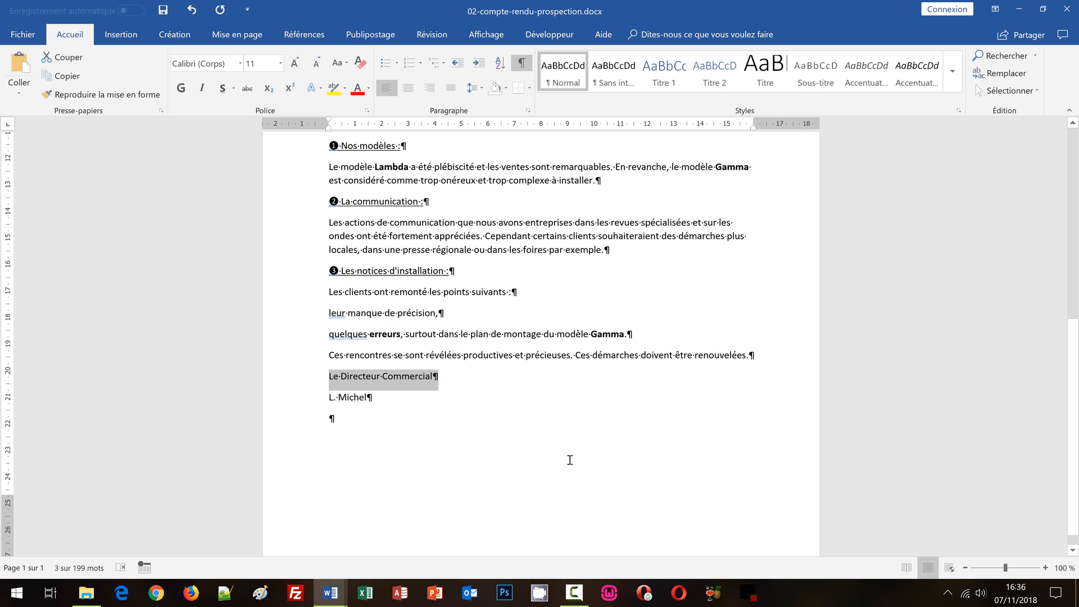
click(332, 598)
click(255, 534)
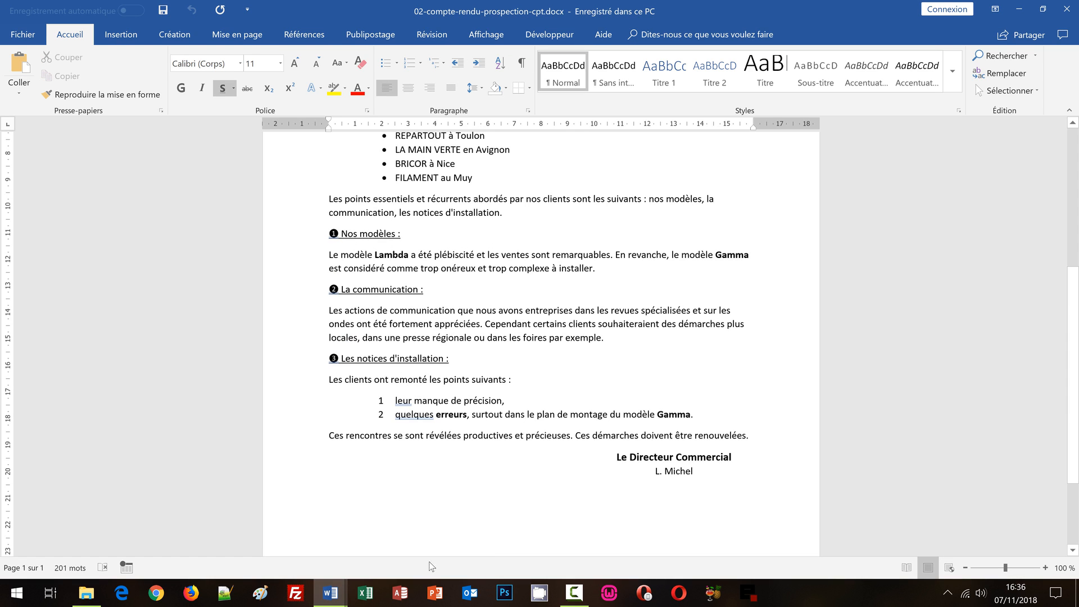
mouse_move(334, 595)
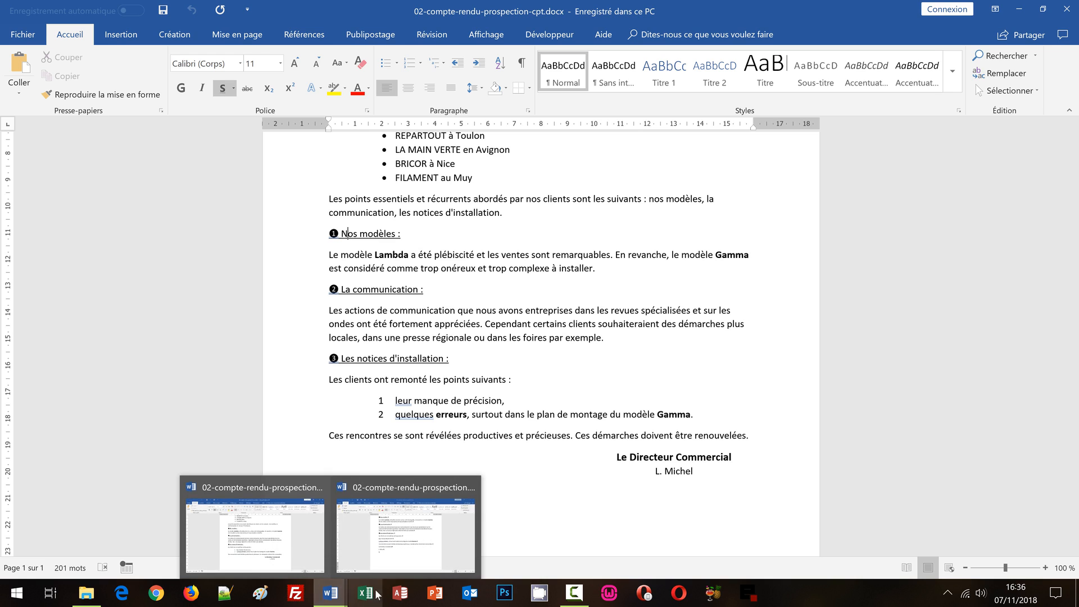
click(389, 542)
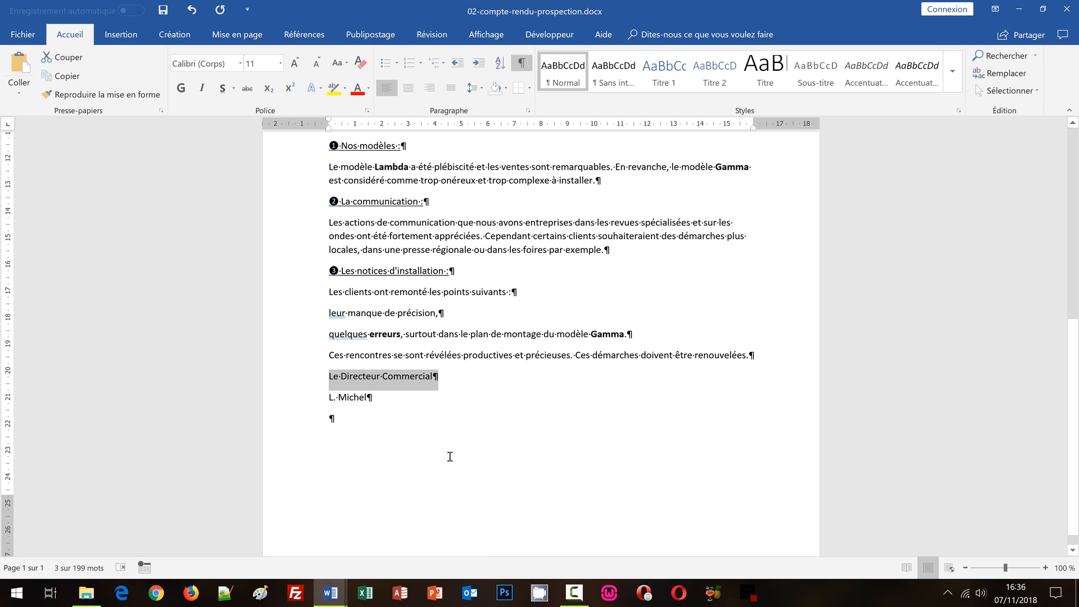
key(ctrl+g)
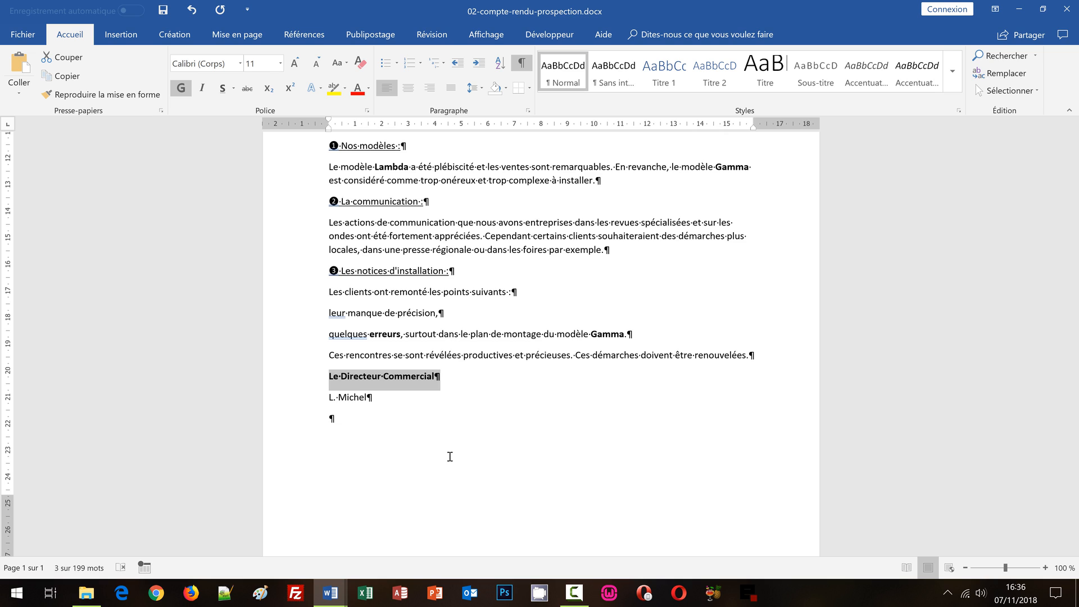
key(ctrl+shift+greater)
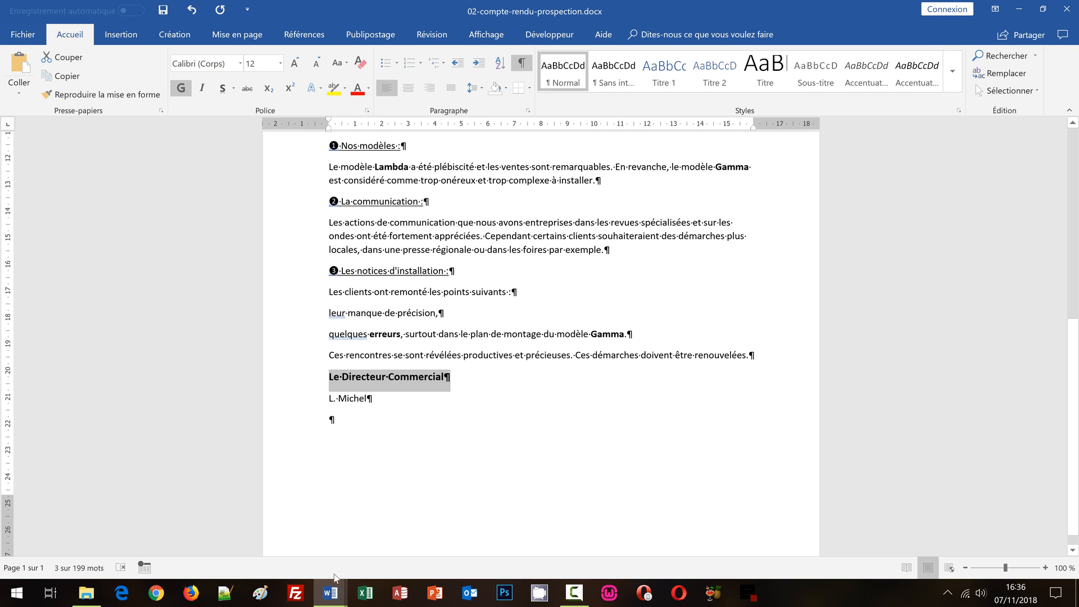
Step: Compare the "COMPTE RENDU" title and its subtitle lines in the finished model with the same lines in the report
click(333, 594)
click(419, 525)
scroll(458, 392, up, 5)
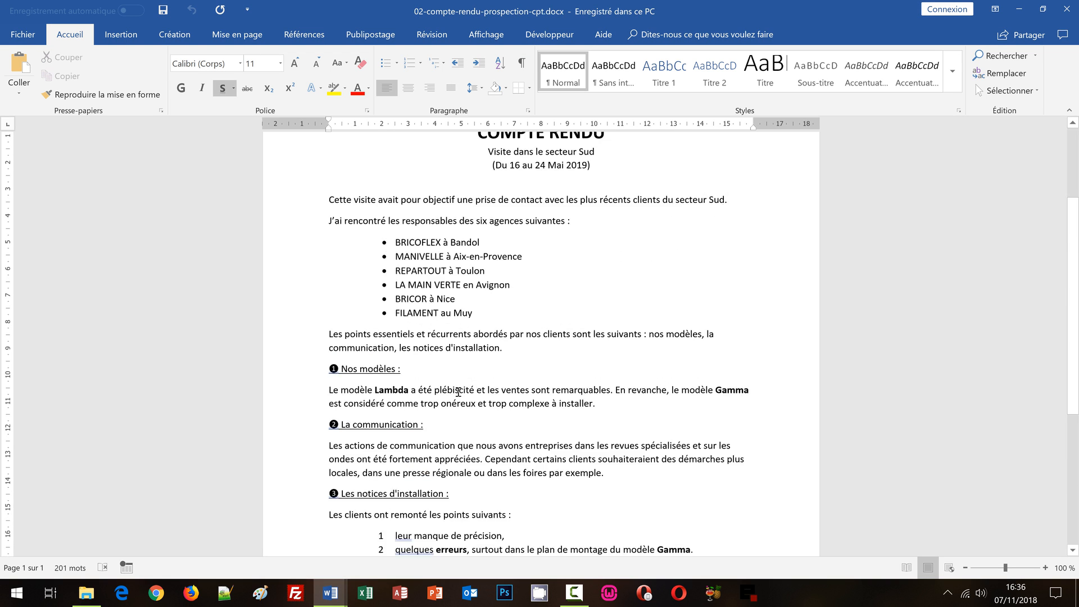
scroll(459, 392, up, 2)
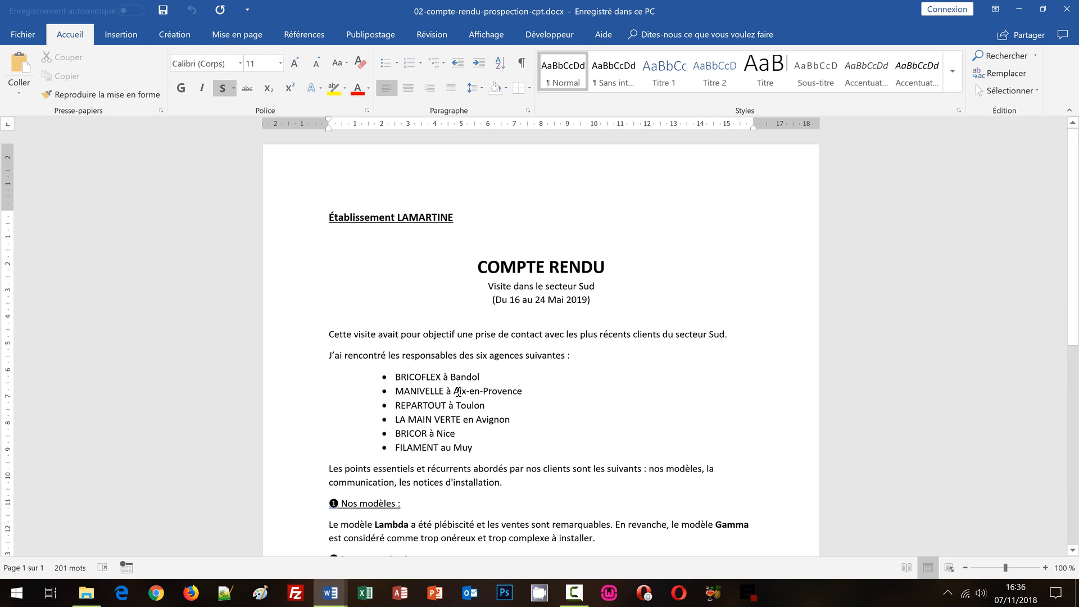
click(529, 263)
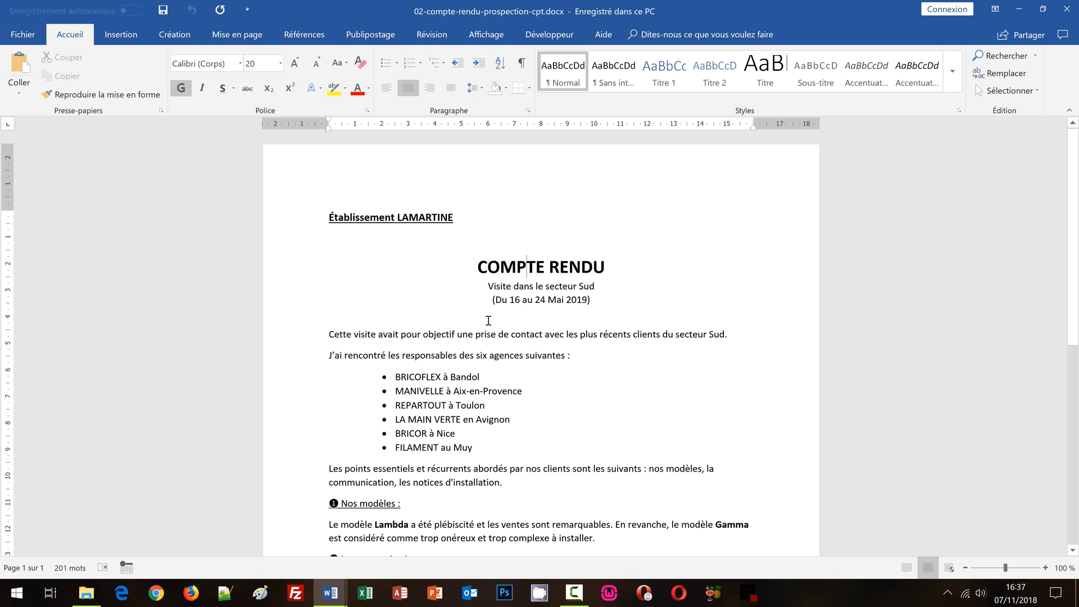
mouse_move(331, 592)
click(405, 527)
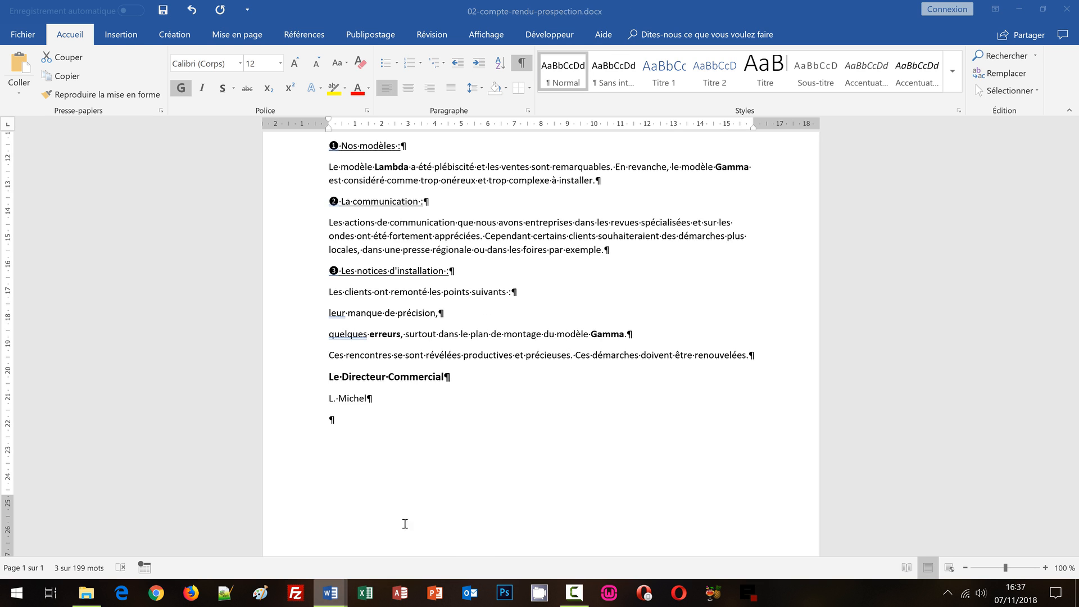
scroll(498, 387, up, 10)
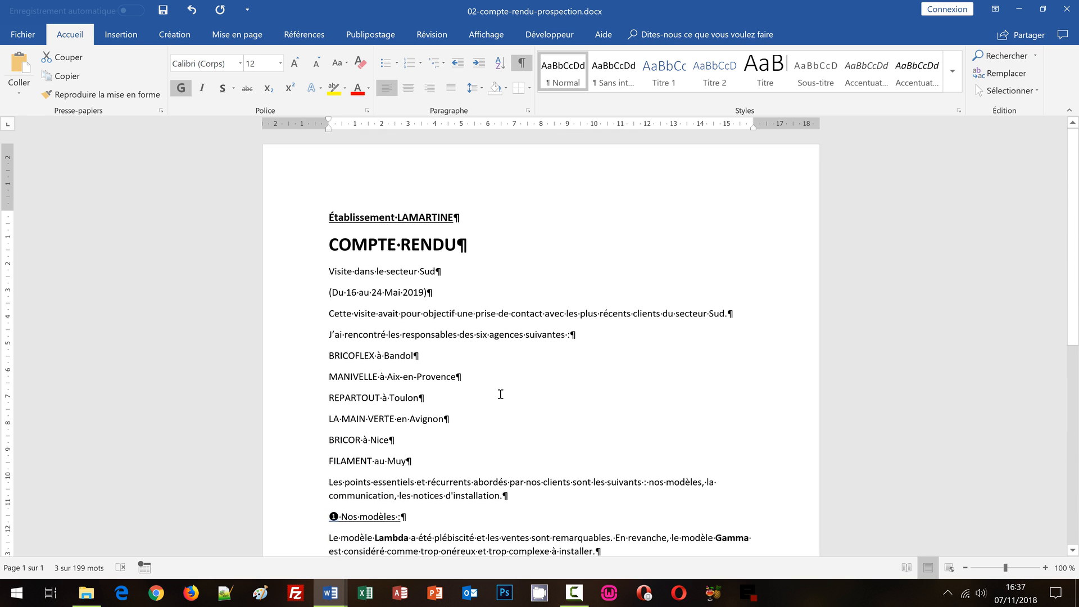
click(369, 246)
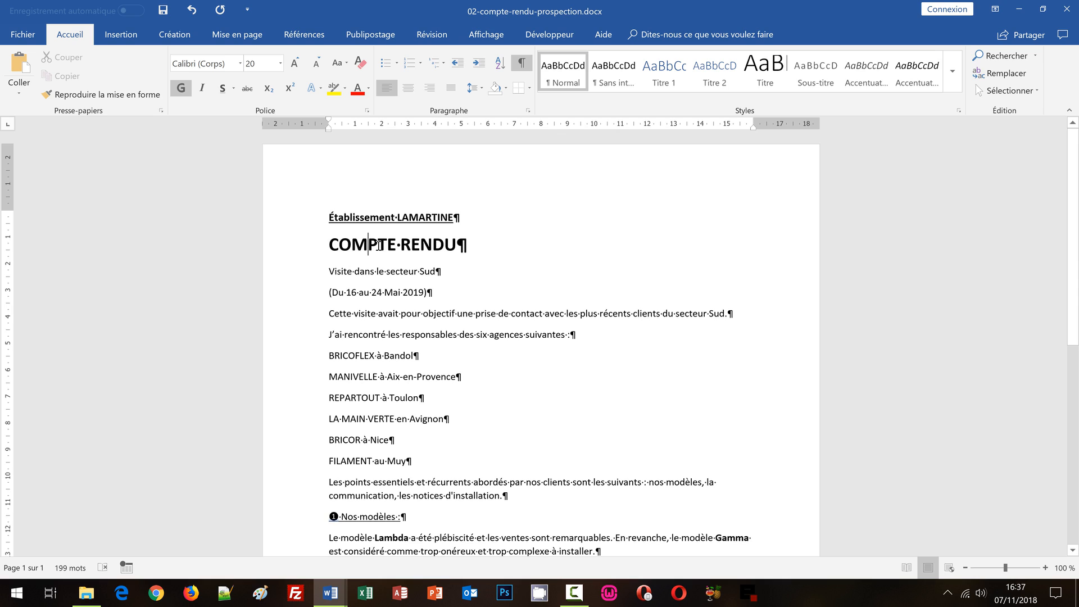
click(393, 293)
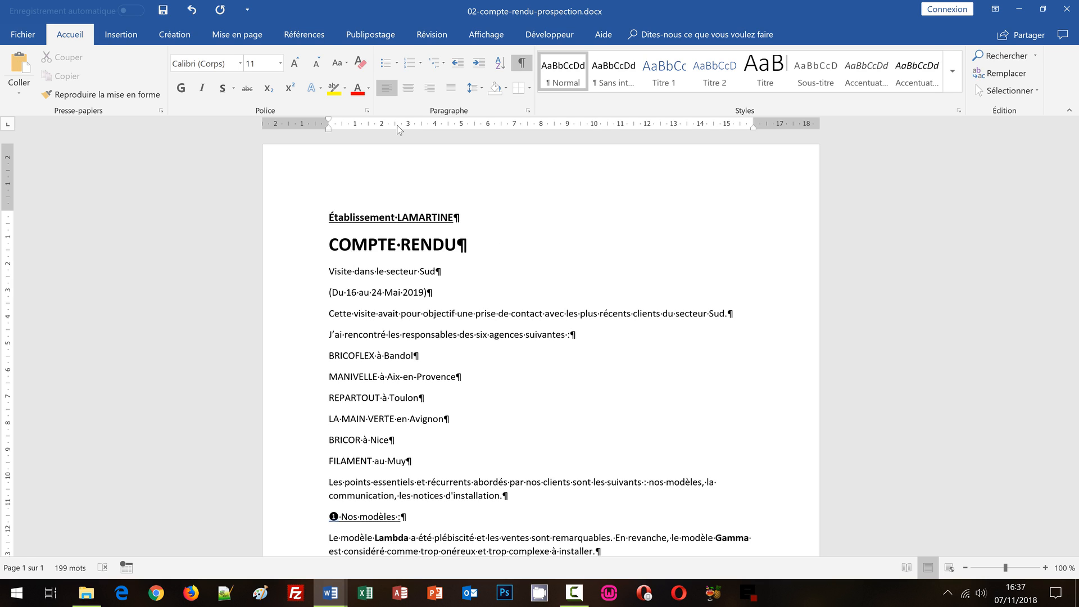
click(484, 34)
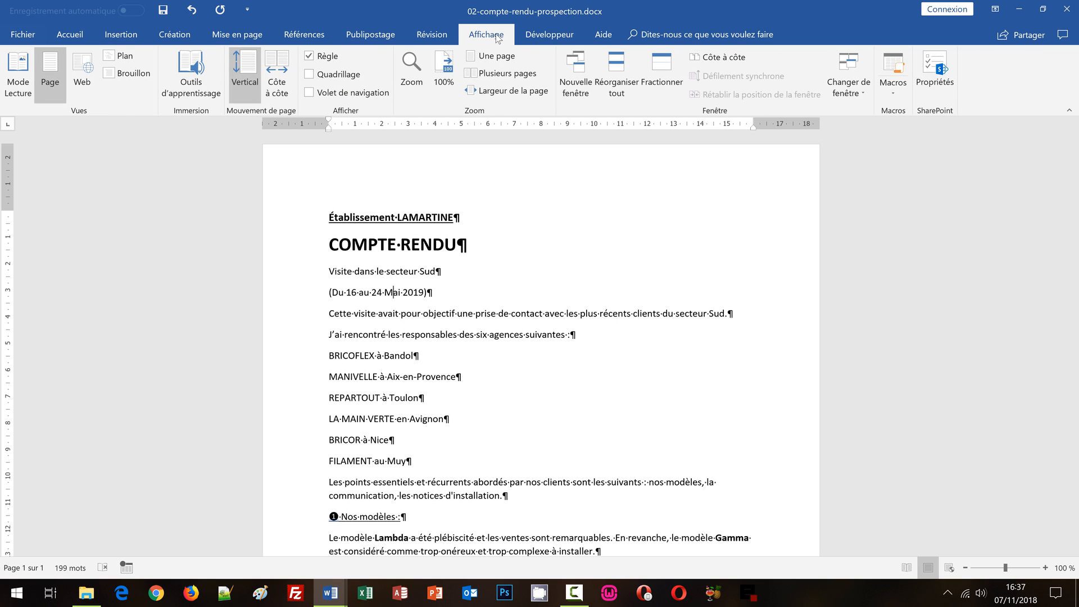
click(66, 36)
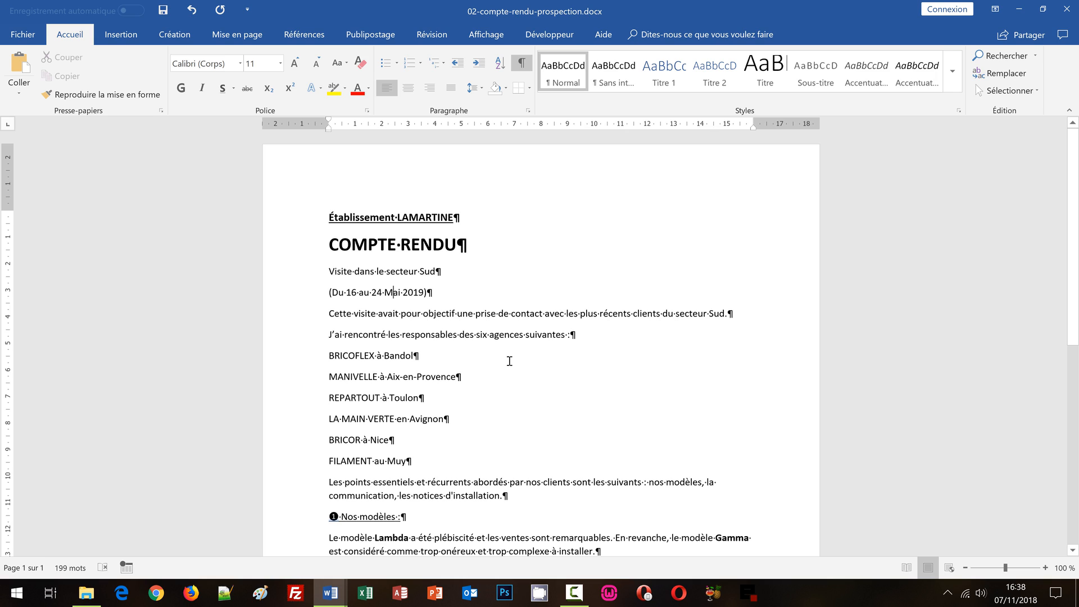
Step: Check the spacing between "Établissement LAMARTINE" and the "COMPTE RENDU" title in the finished model, and return to the report
click(326, 240)
mouse_move(330, 592)
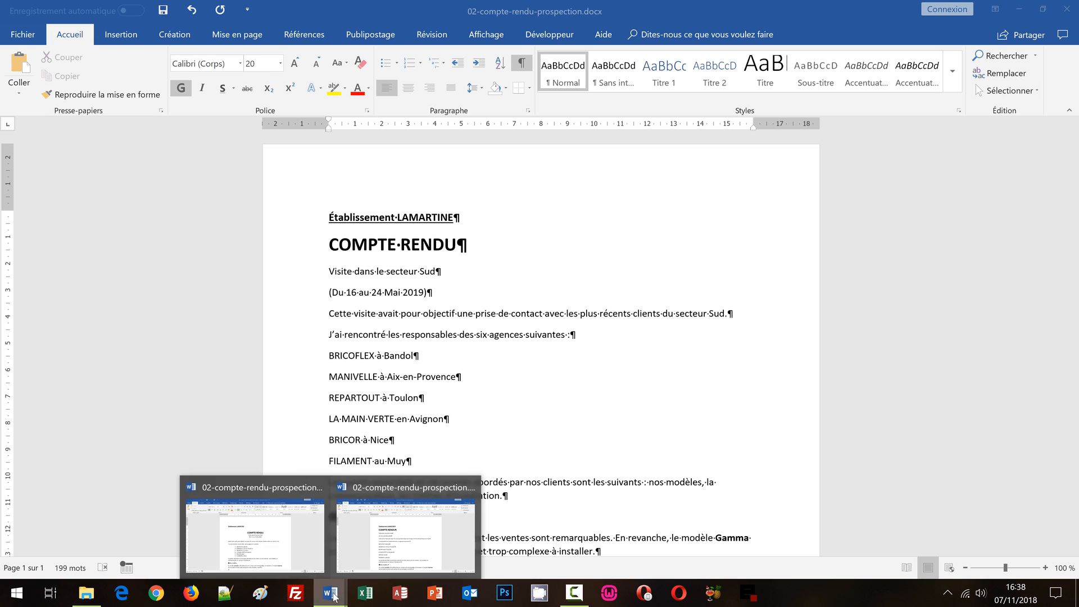
click(242, 533)
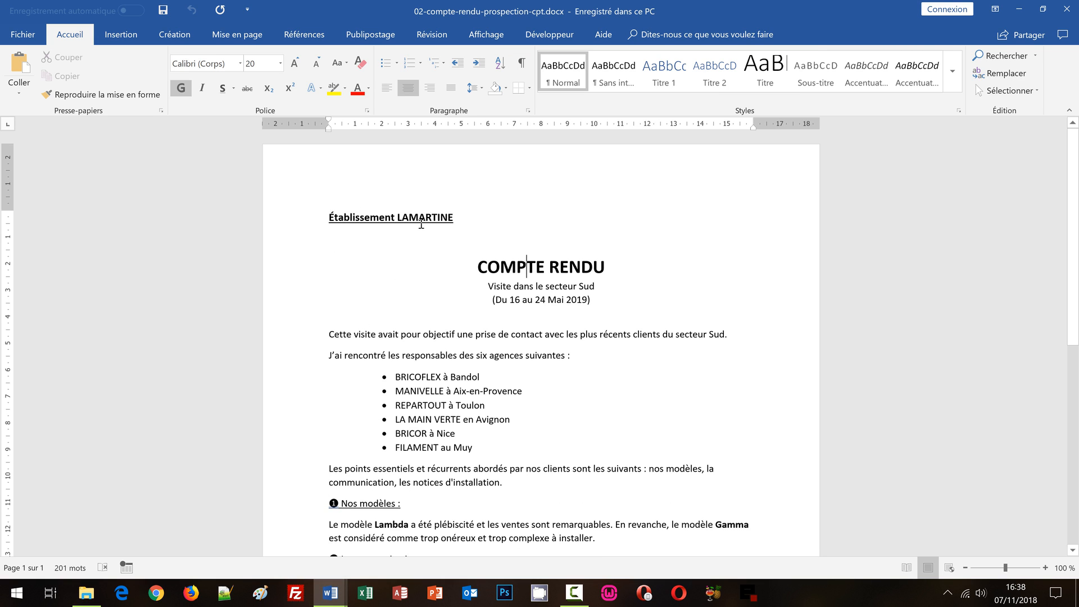
mouse_move(330, 595)
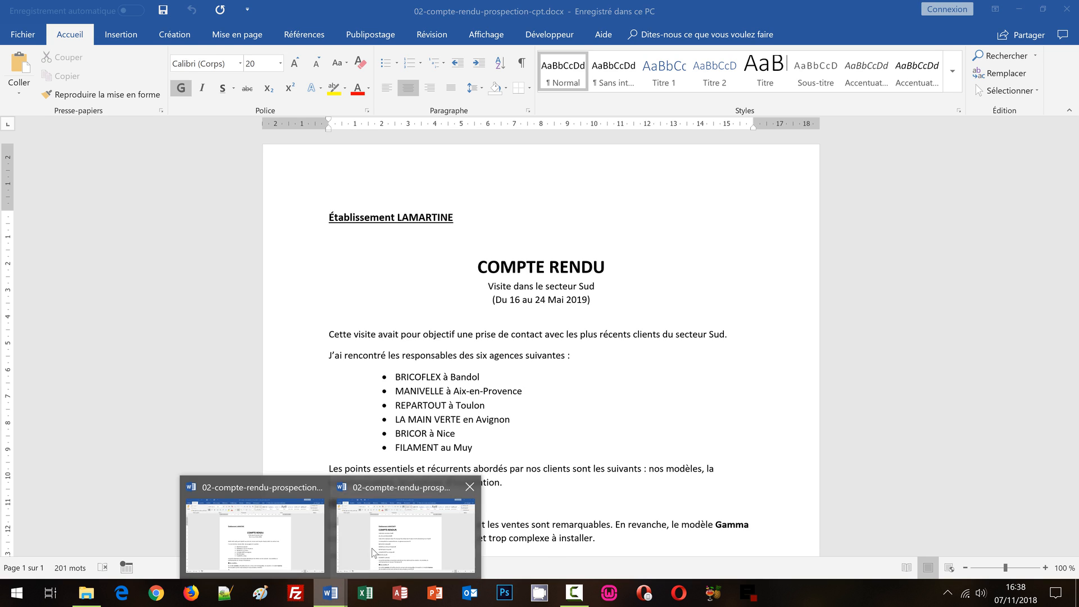
click(369, 551)
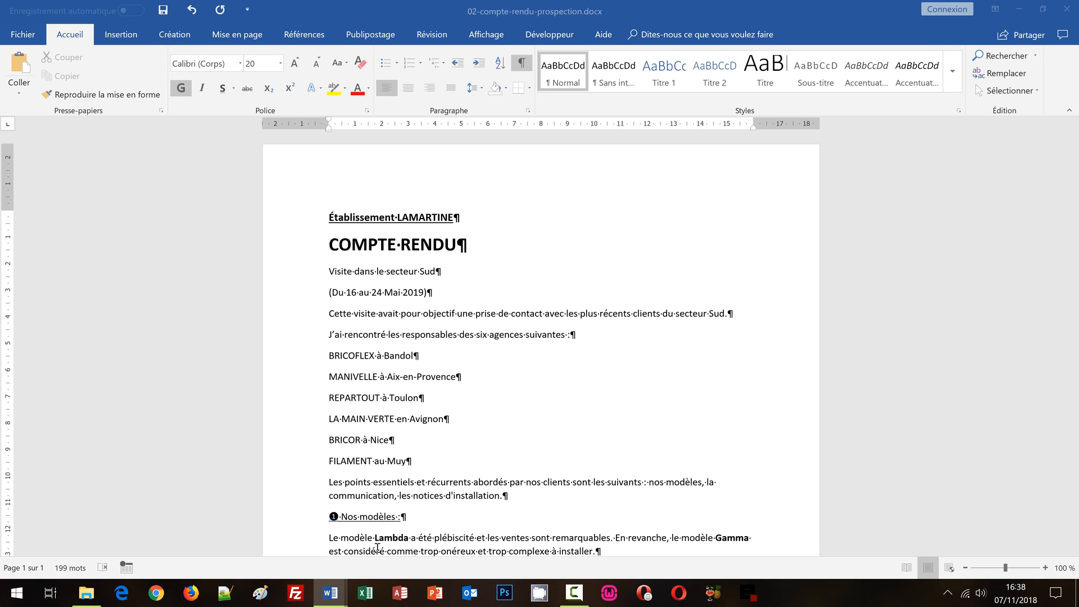
click(477, 216)
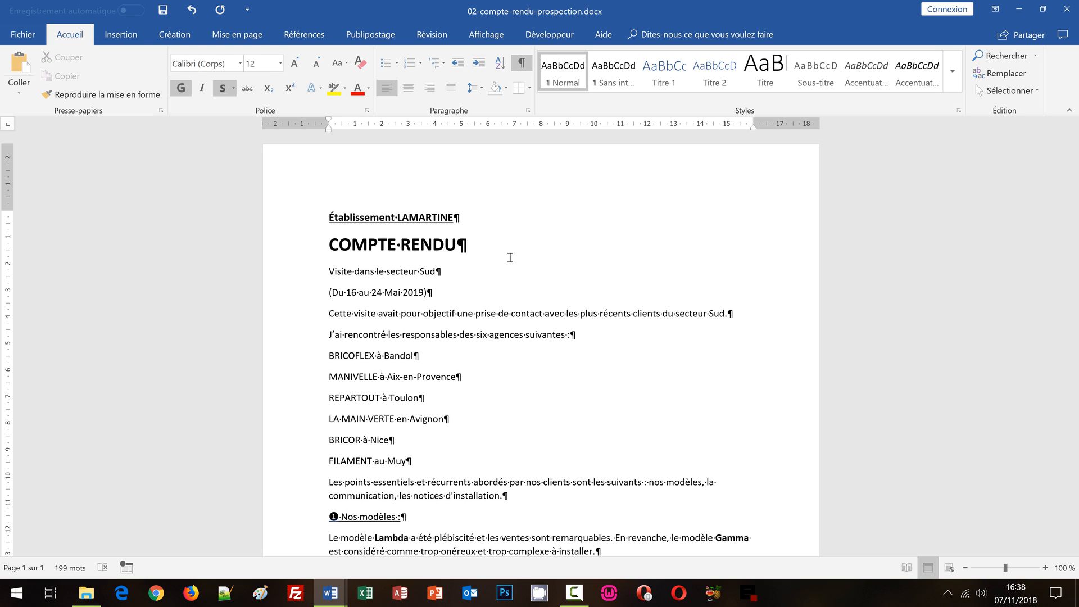
key(Return)
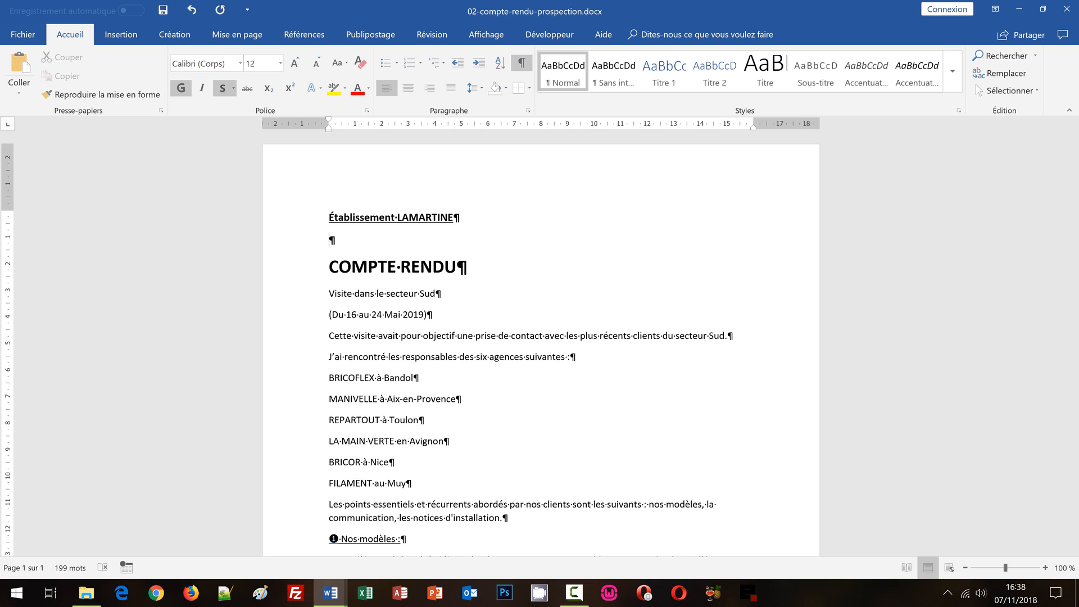
click(327, 268)
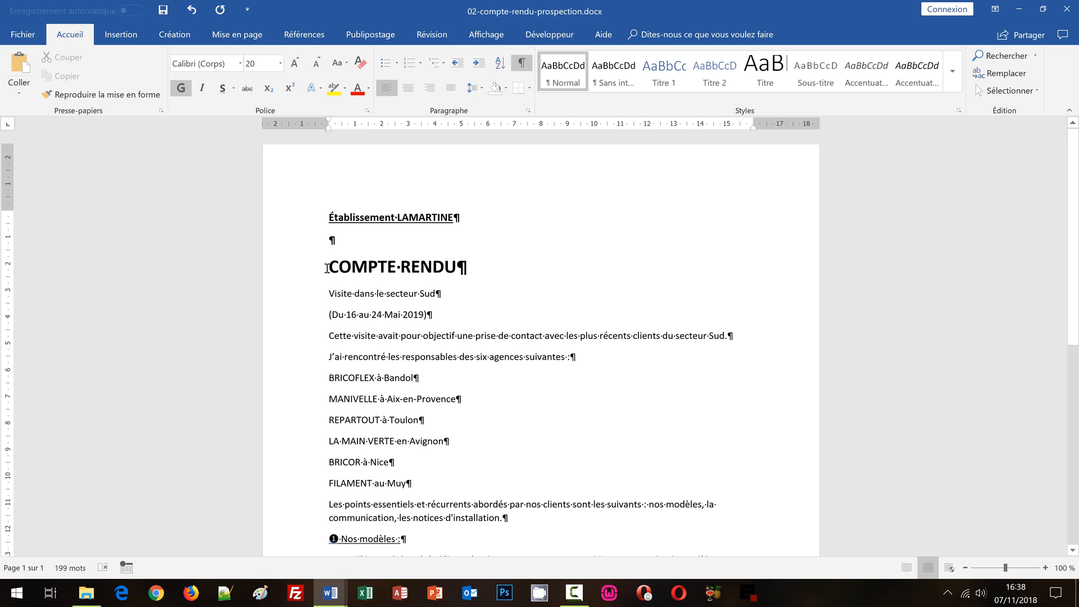
key(Return)
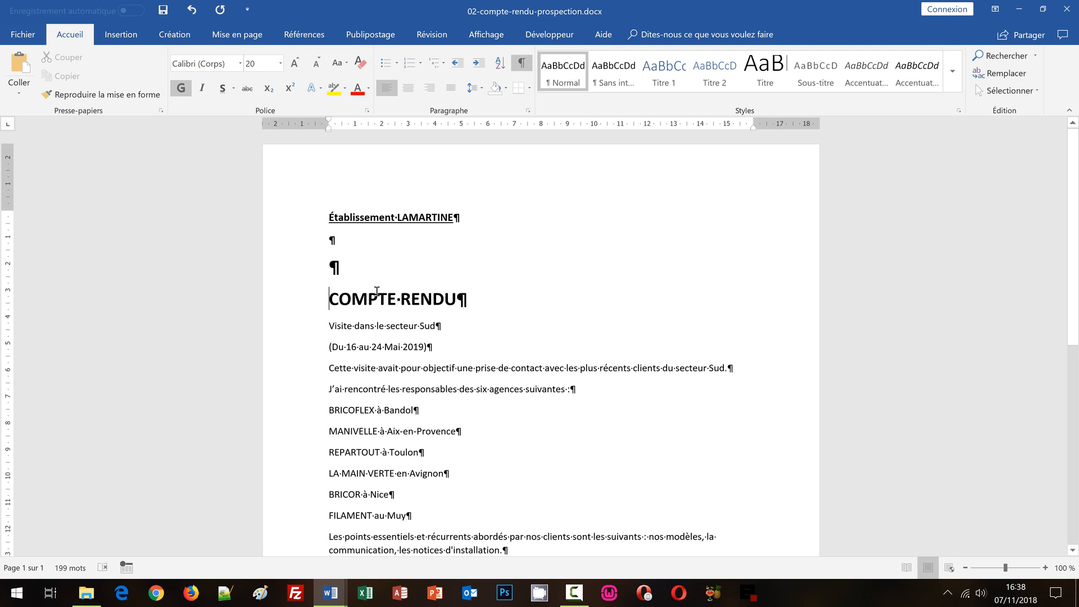
key(ctrl+z)
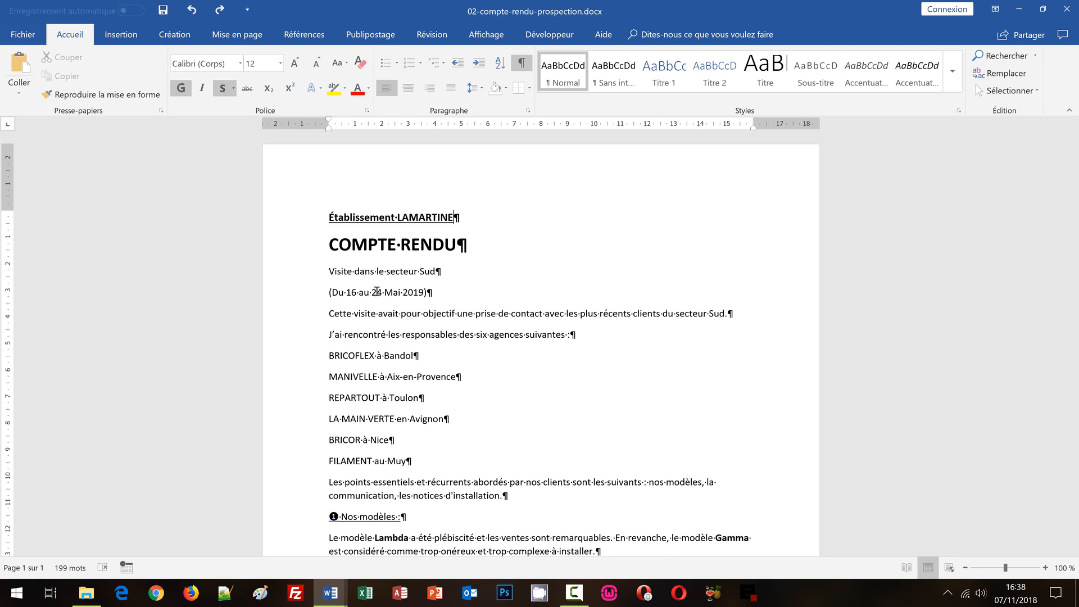
Step: Insert an empty paragraph after "Établissement LAMARTINE" and centre the "COMPTE RENDU" title with its two subtitle lines
key(Return)
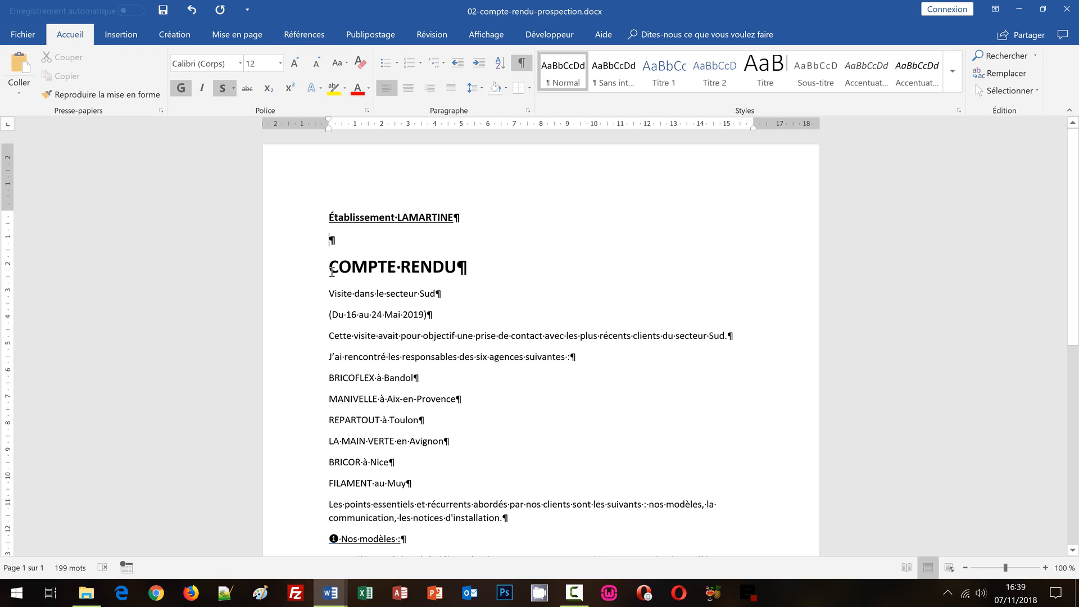
drag(294, 273, 299, 318)
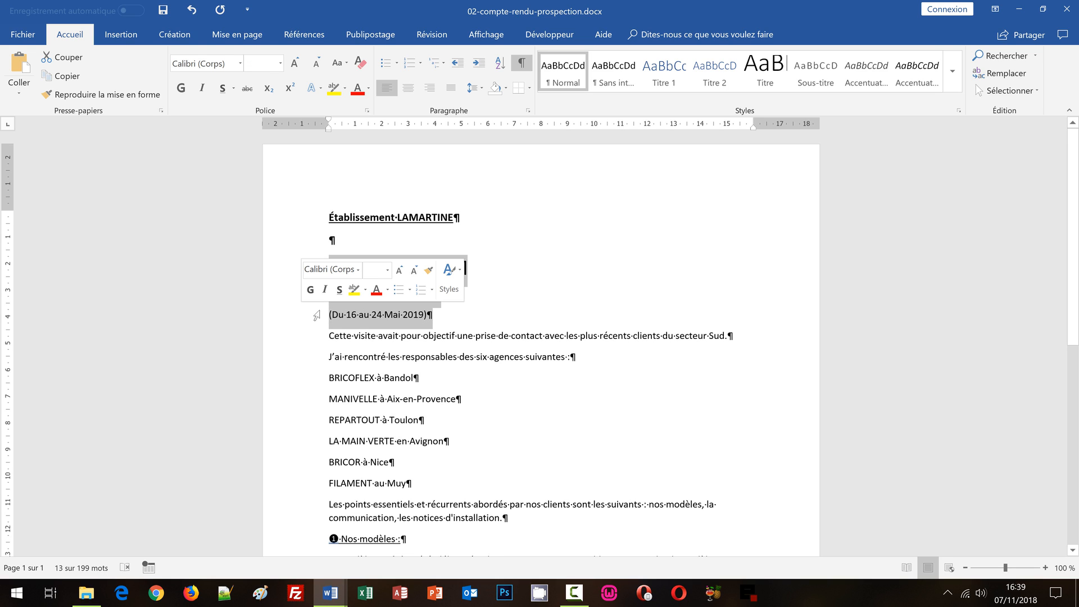
click(409, 88)
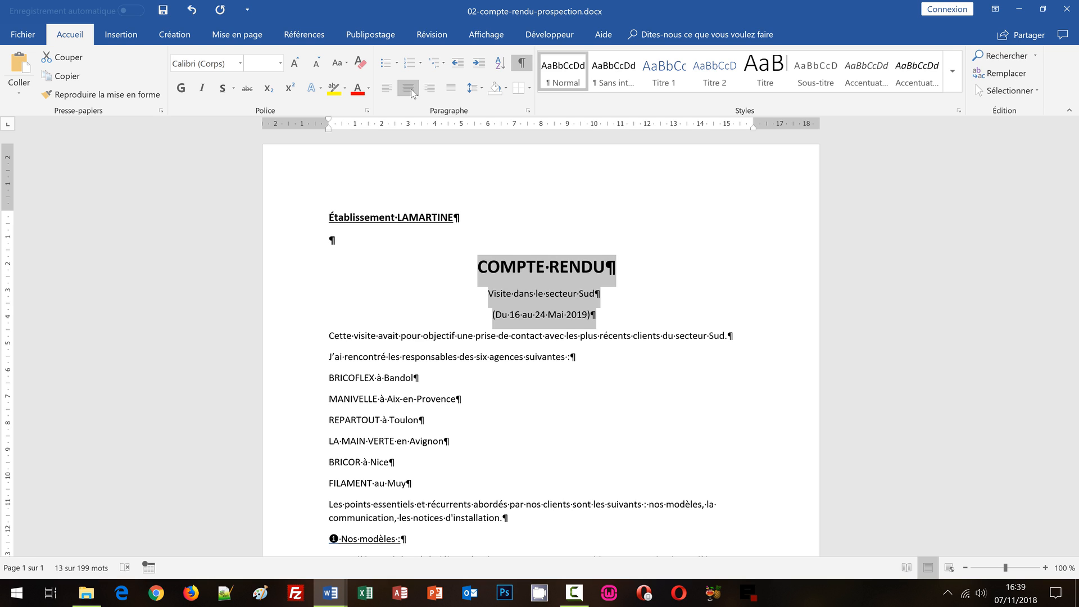
Step: Remove the space after the three centred title paragraphs and insert an empty paragraph before "Cette visite avait pour objectif"
click(479, 85)
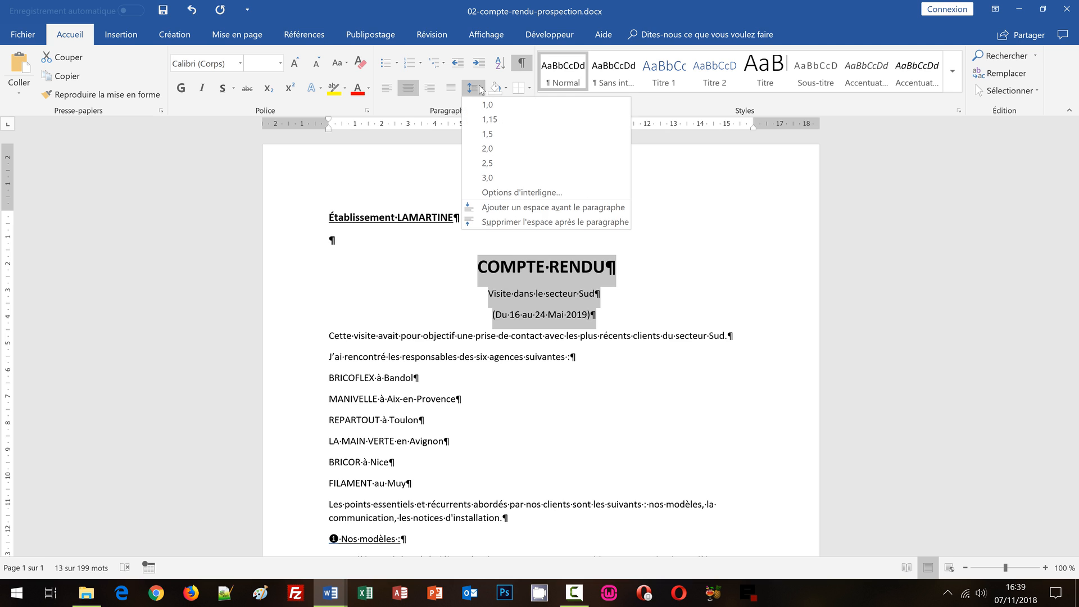
click(494, 222)
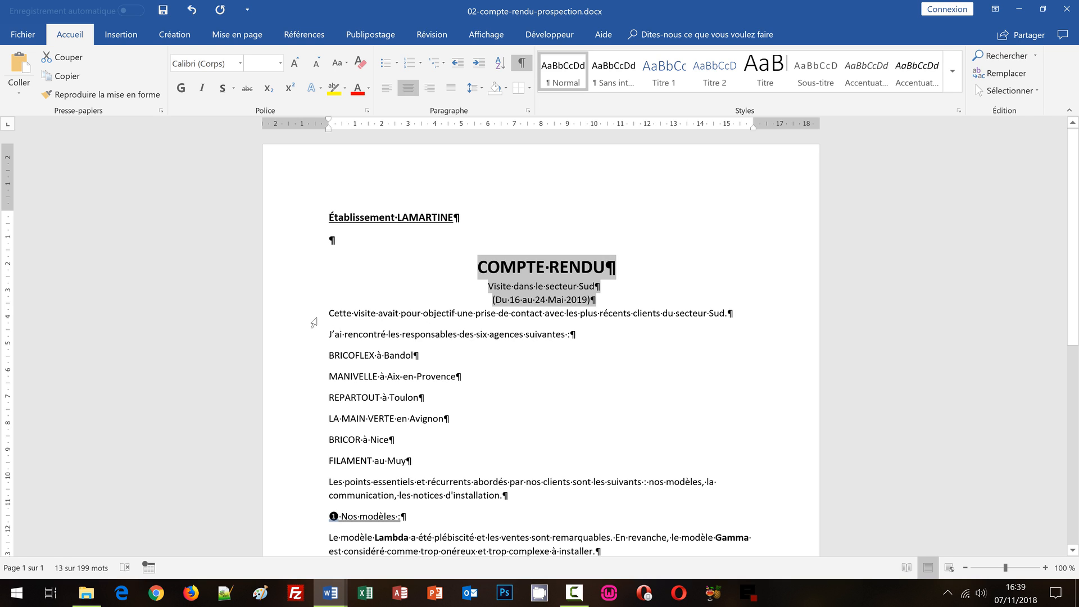
click(366, 312)
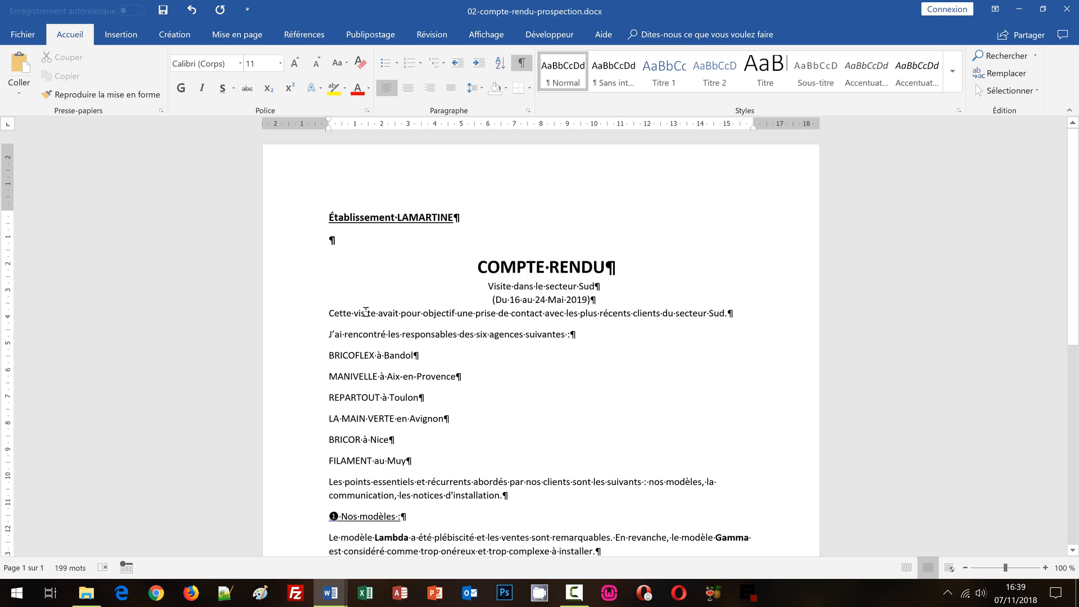
click(328, 313)
key(Return)
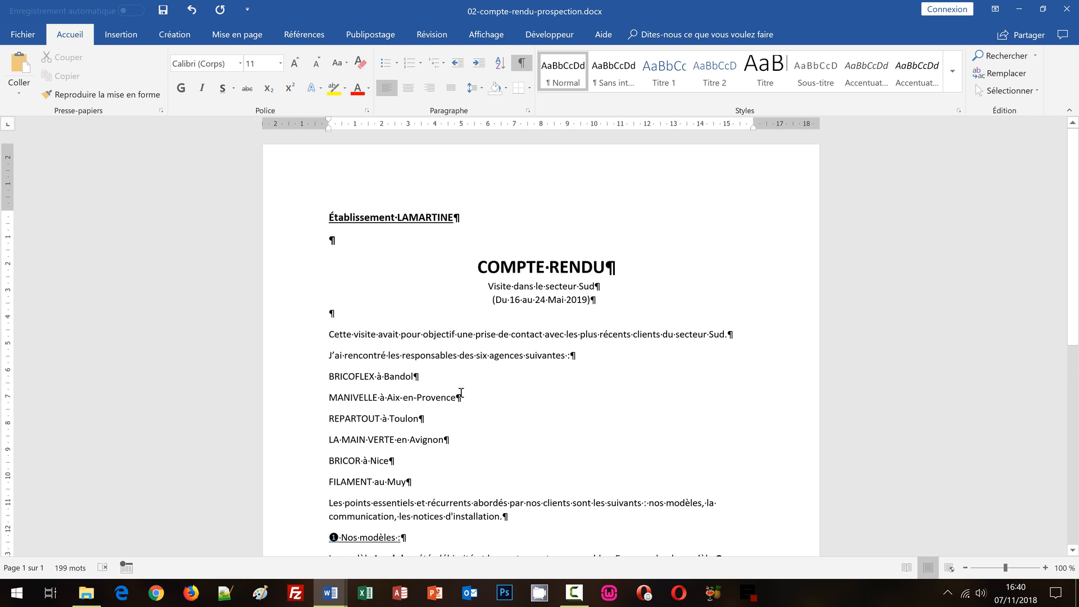
Step: Compare the list of six agencies in the finished model with the same lines in the report
scroll(466, 393, down, 2)
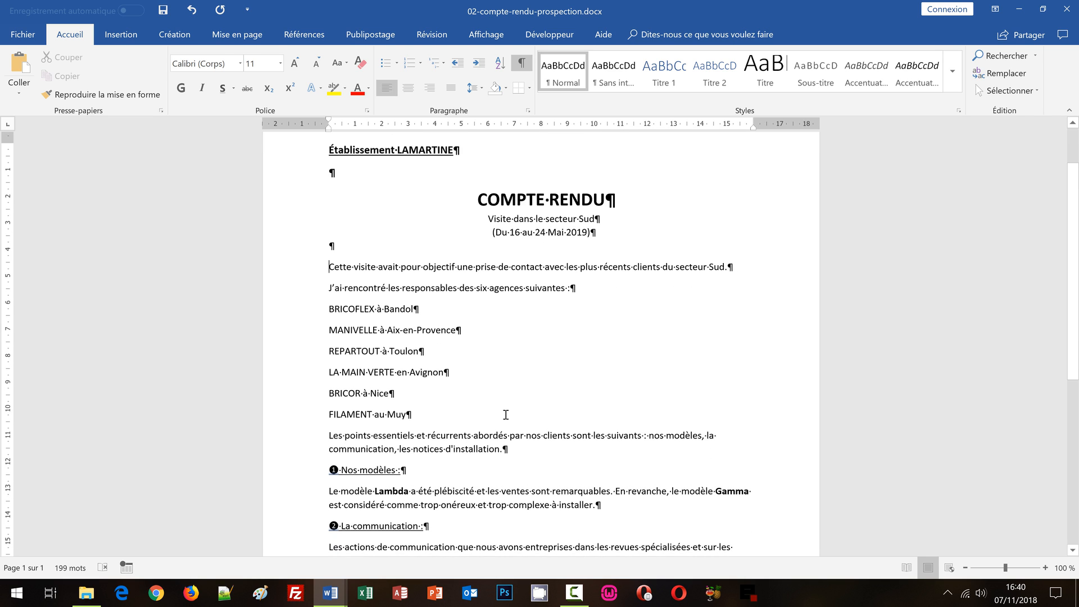
scroll(520, 414, down, 1)
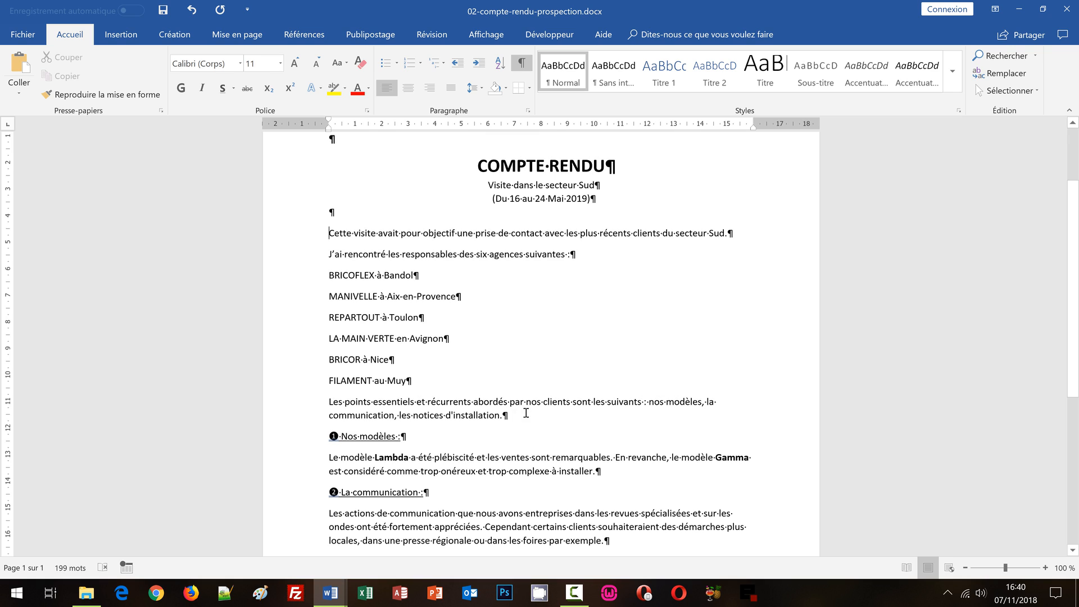
drag(312, 279, 313, 385)
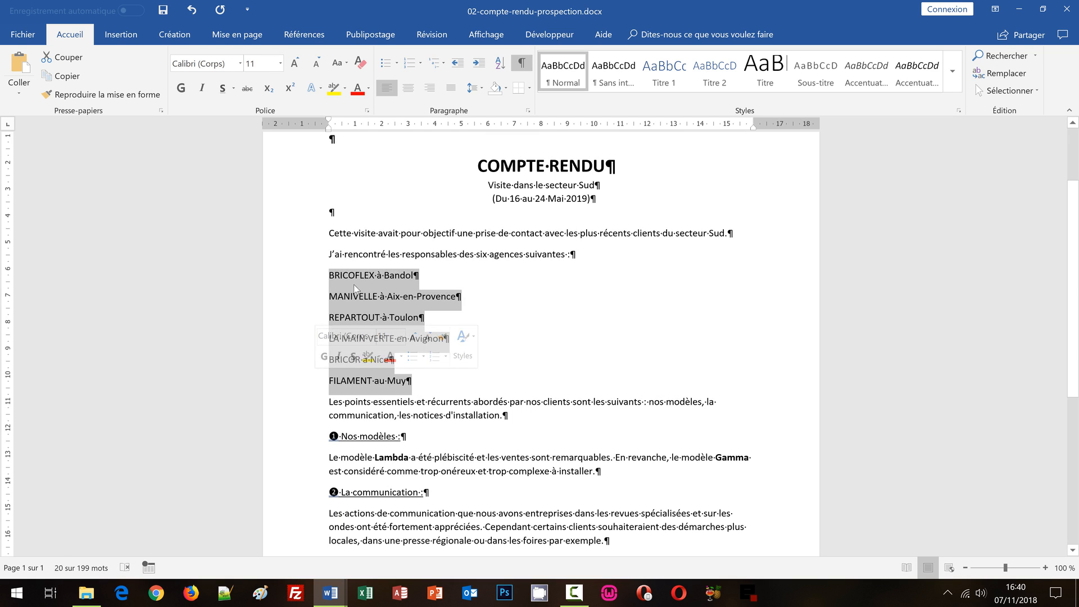
mouse_move(337, 604)
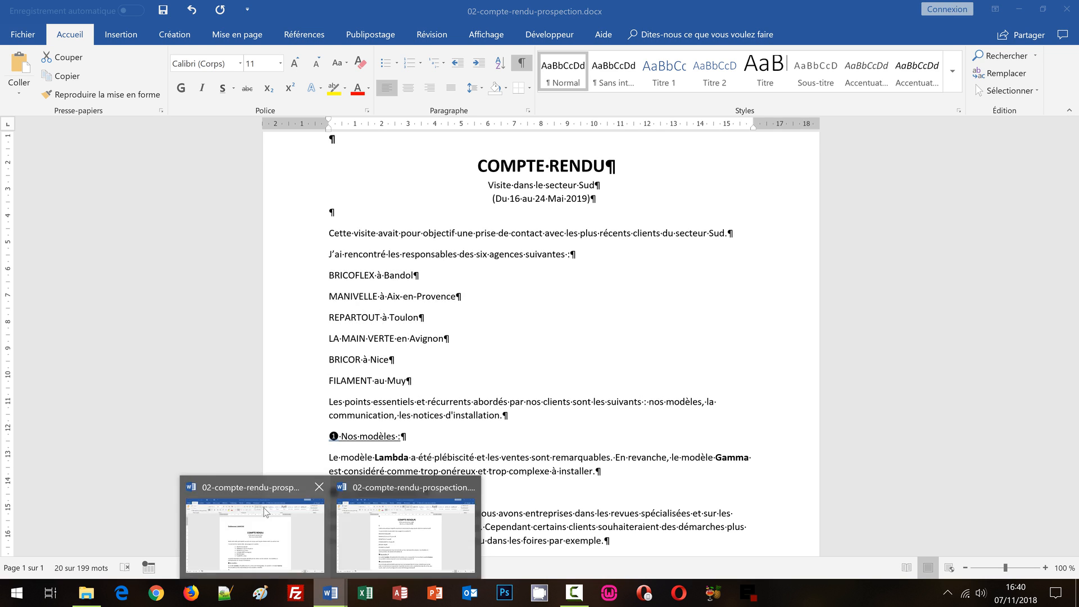
click(337, 523)
scroll(480, 358, down, 1)
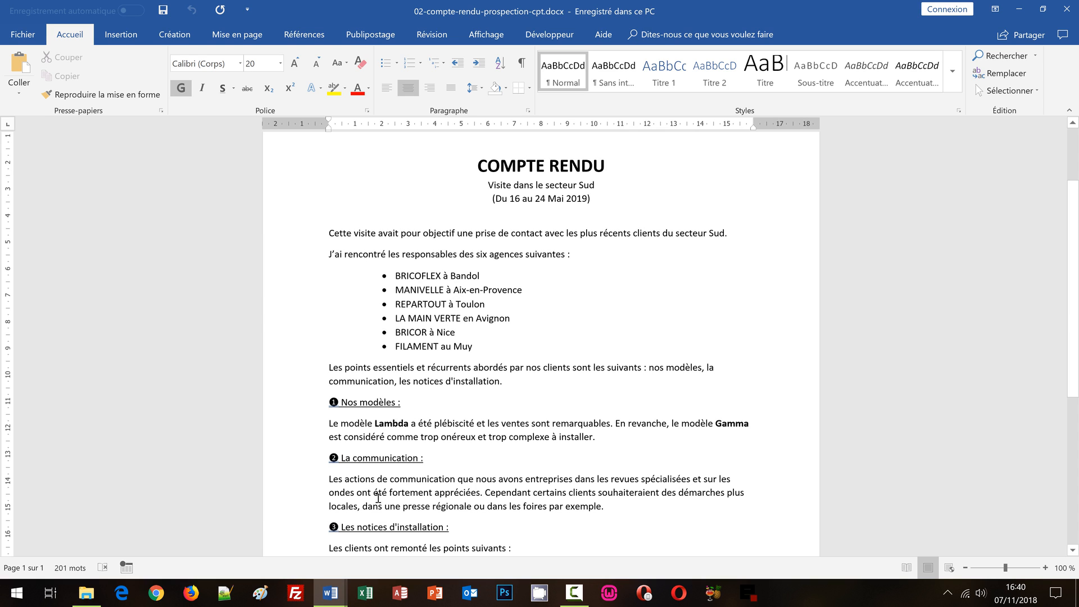
mouse_move(330, 593)
click(399, 551)
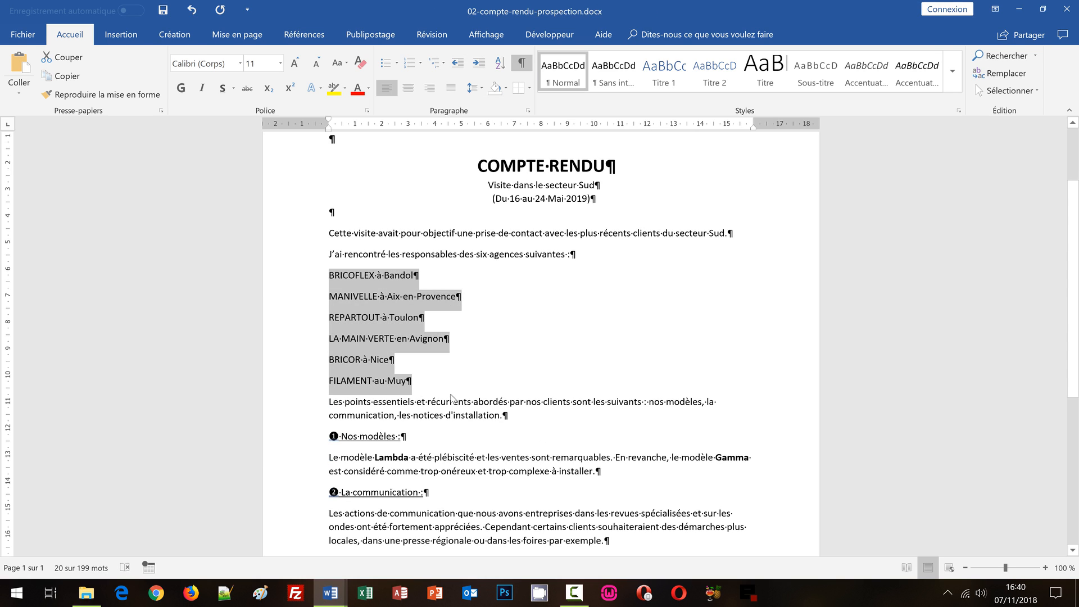
Step: Turn the six agency lines from "BRICOFLEX à Bandol" to "FILAMENT au Muy" into a list with round bullets
click(473, 371)
drag(296, 282, 300, 386)
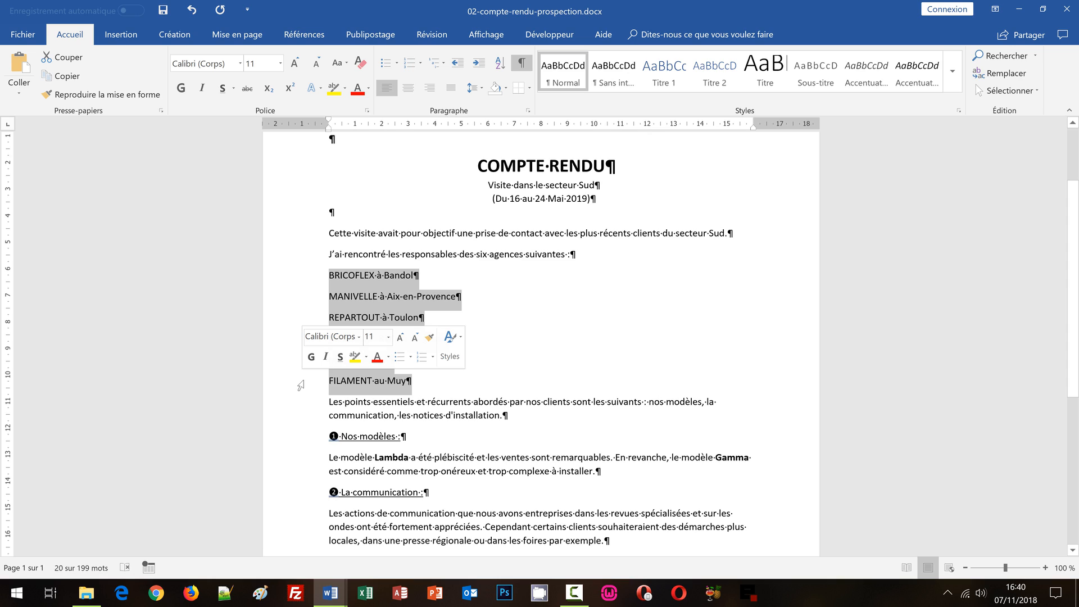
click(382, 64)
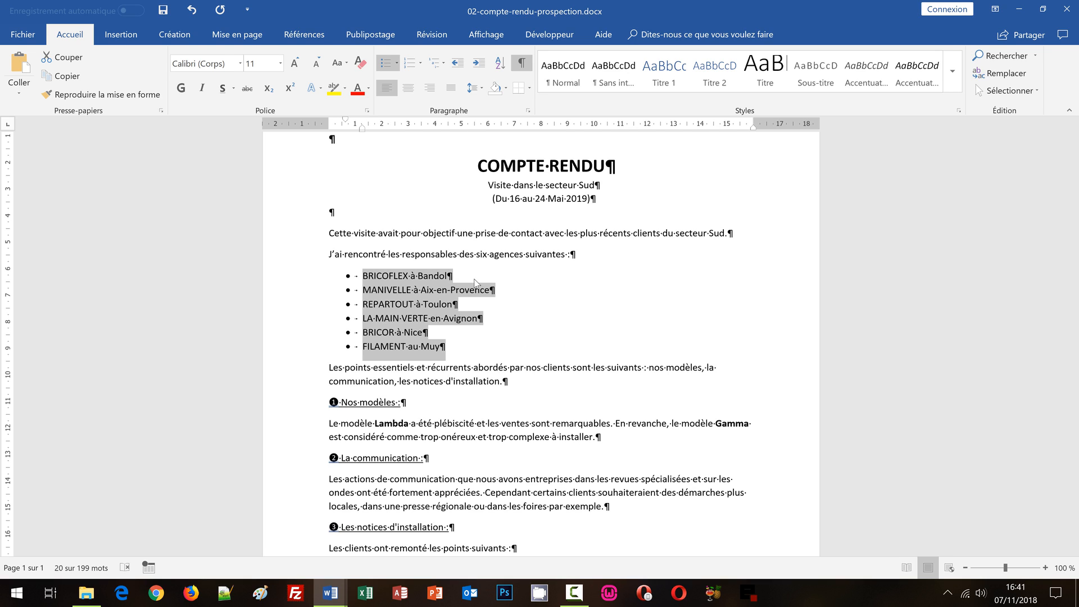
click(397, 63)
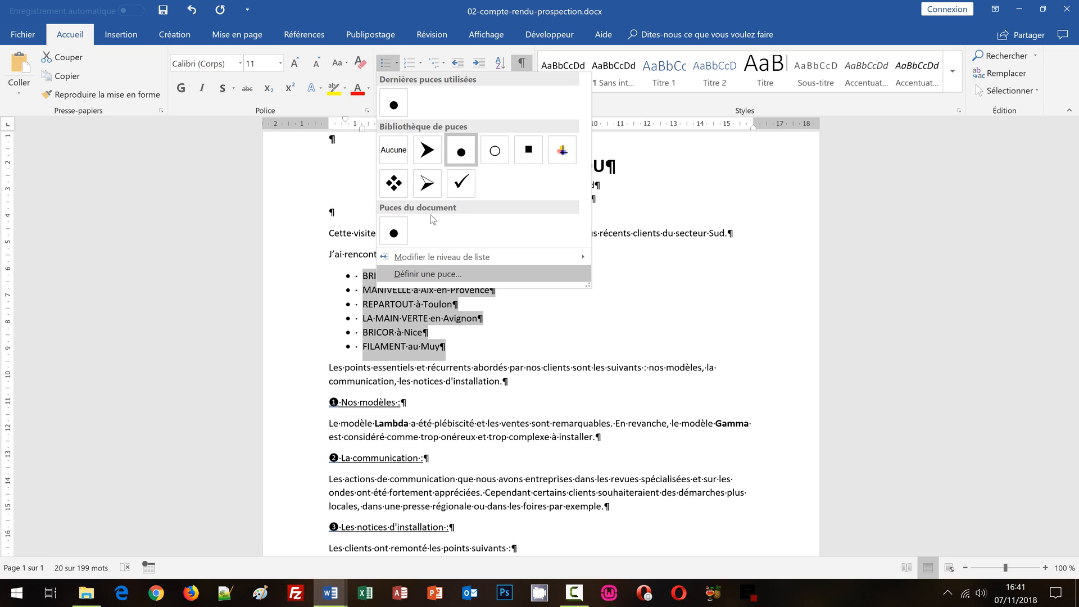
click(405, 3)
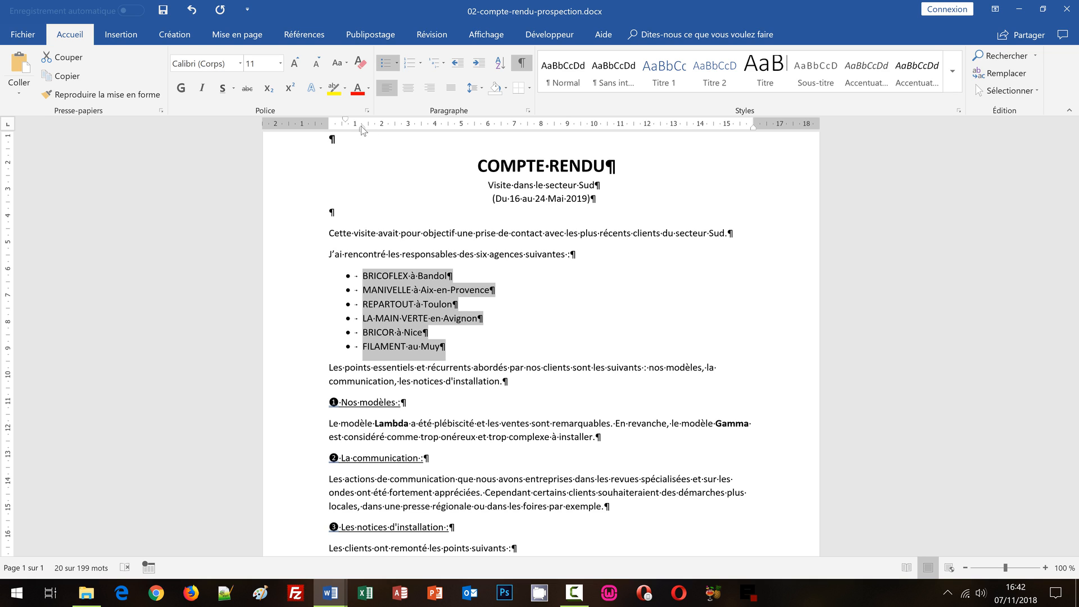
Step: Set the agency list's hanging indent to about 2.5 cm and its first-line indent to about 1.5 cm
drag(361, 127, 396, 127)
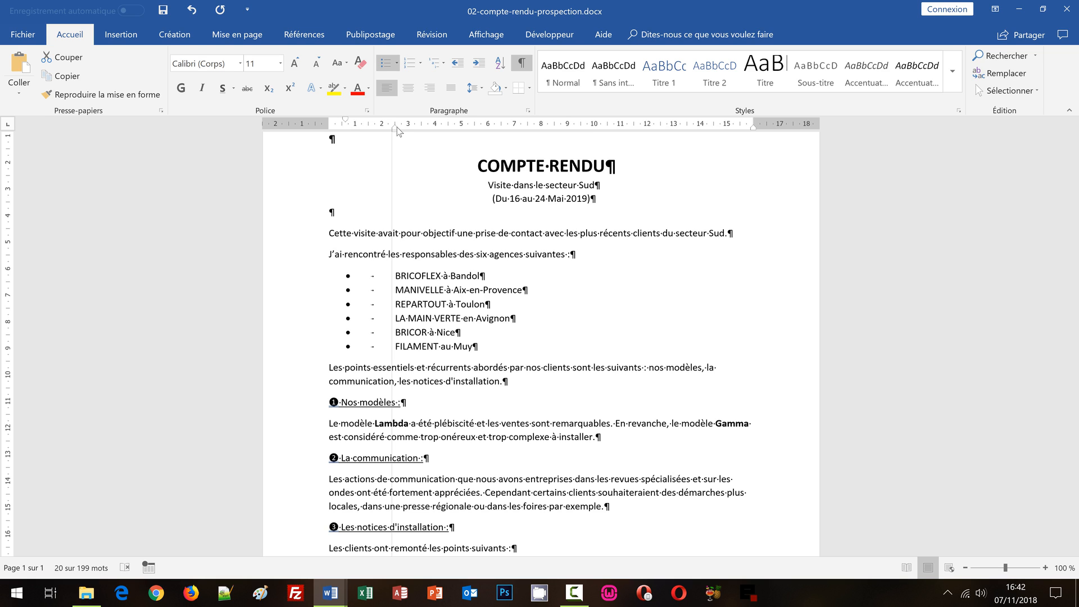
drag(397, 127, 397, 127)
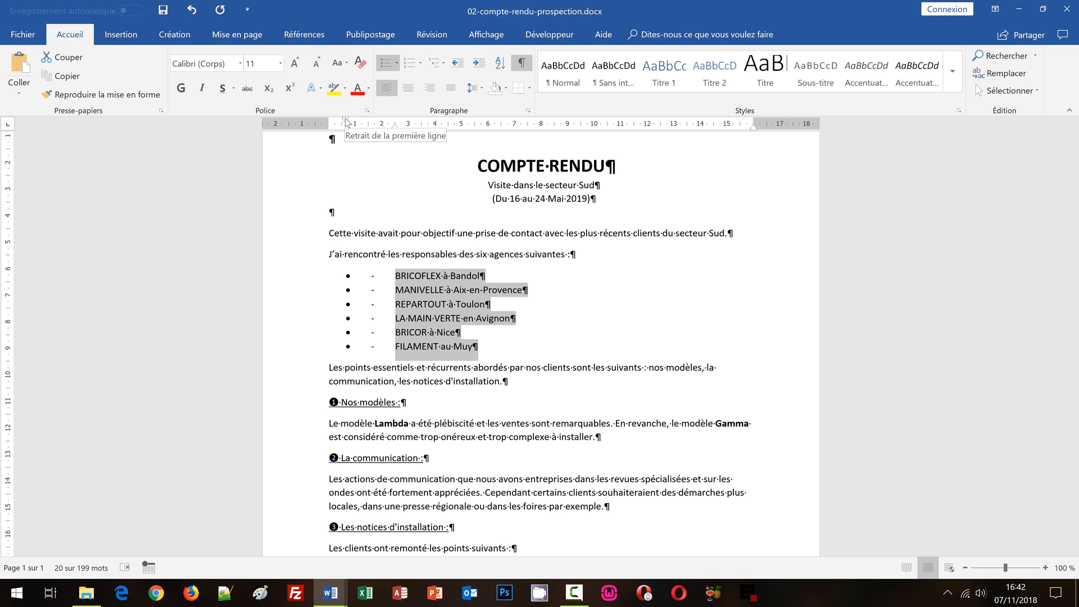
mouse_move(345, 118)
mouse_down()
mouse_move(380, 119)
mouse_move(369, 120)
mouse_up()
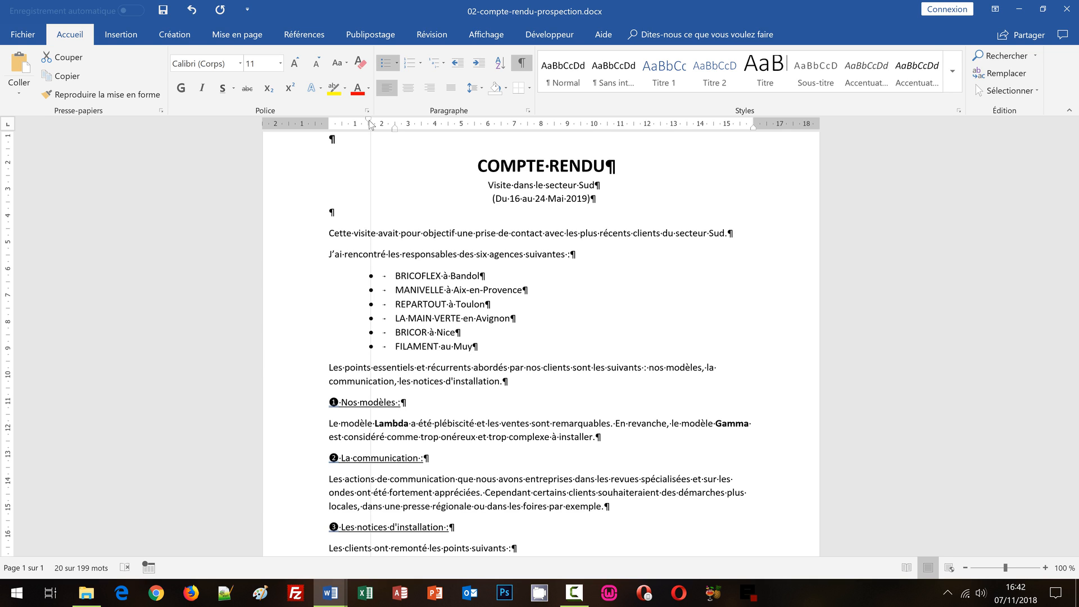
drag(370, 123, 369, 124)
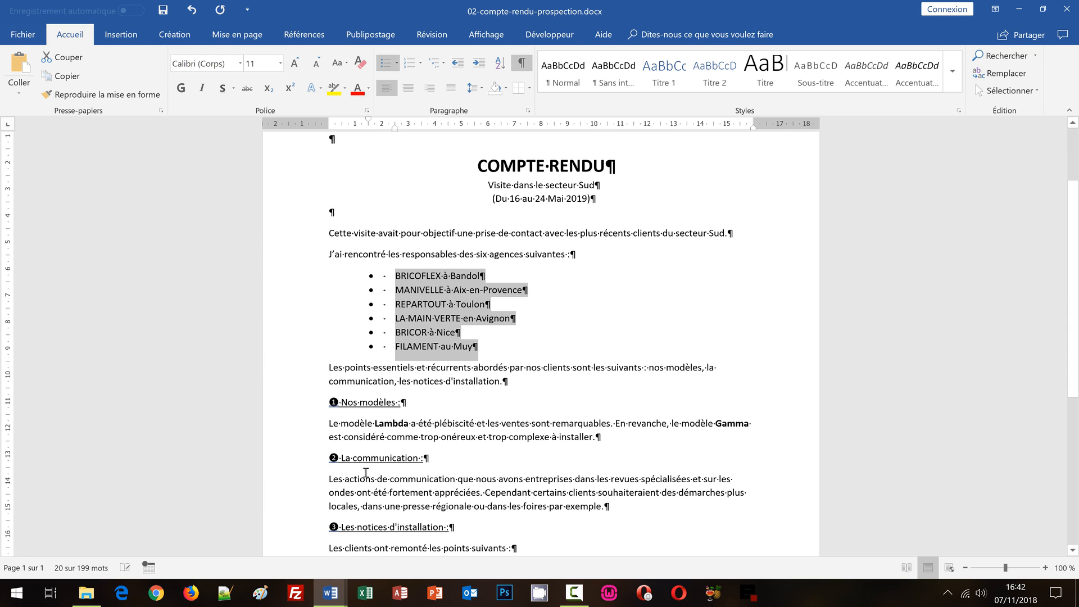
Step: Check the bullet list's indents in the finished model and set the report list's first-line indent to 2 cm
mouse_move(330, 593)
click(306, 555)
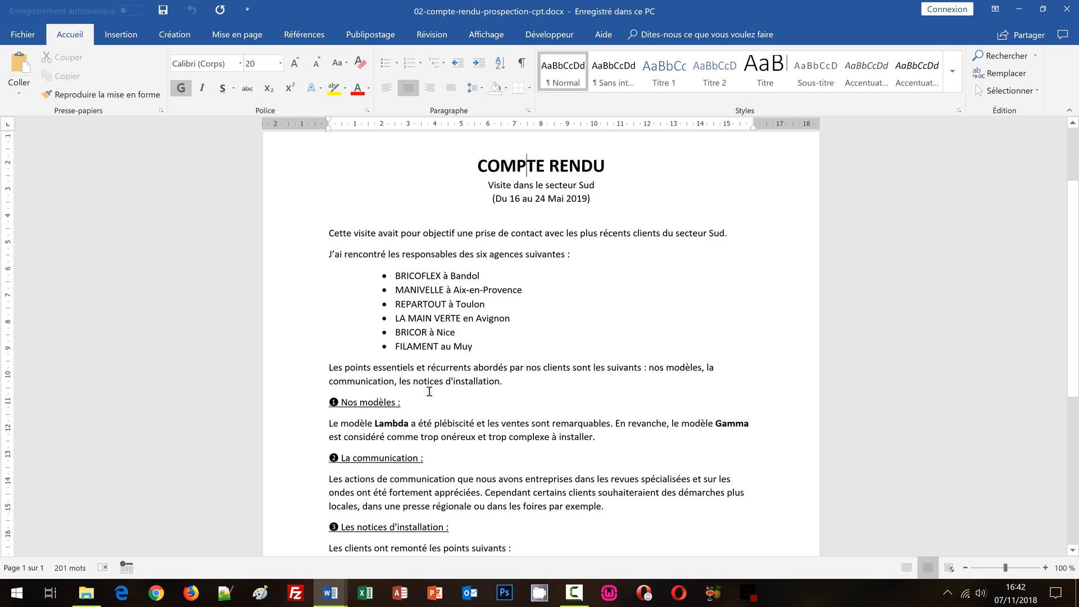
click(401, 275)
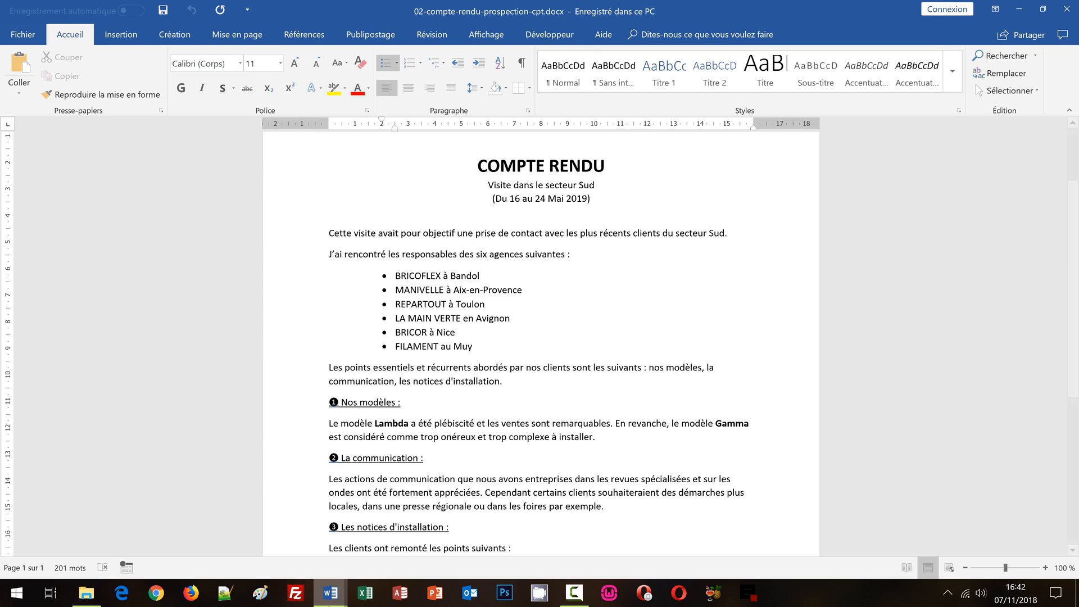
mouse_move(330, 593)
click(382, 533)
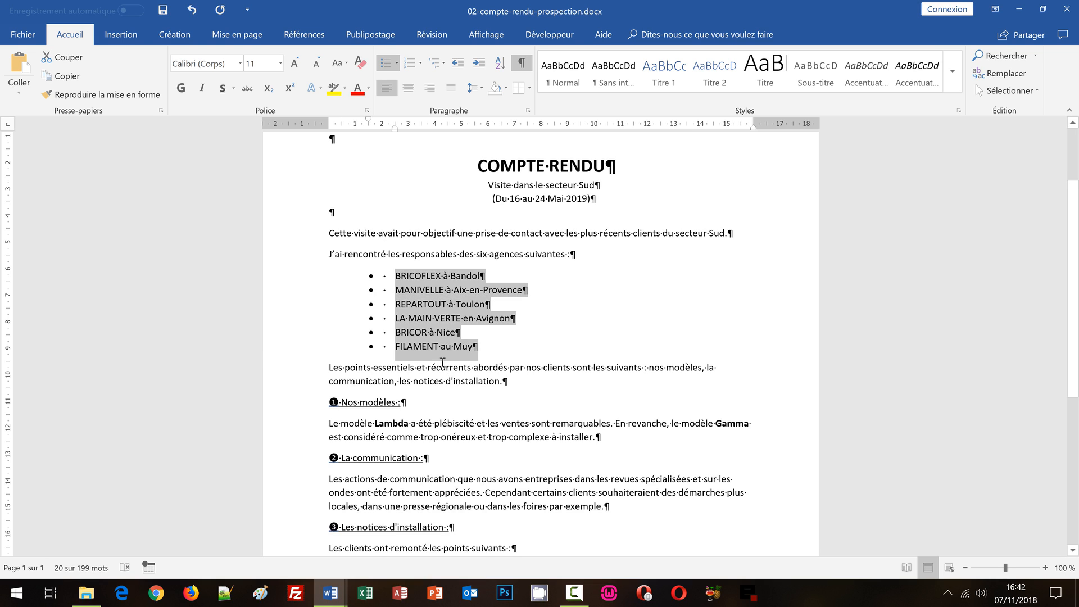
drag(371, 122, 383, 121)
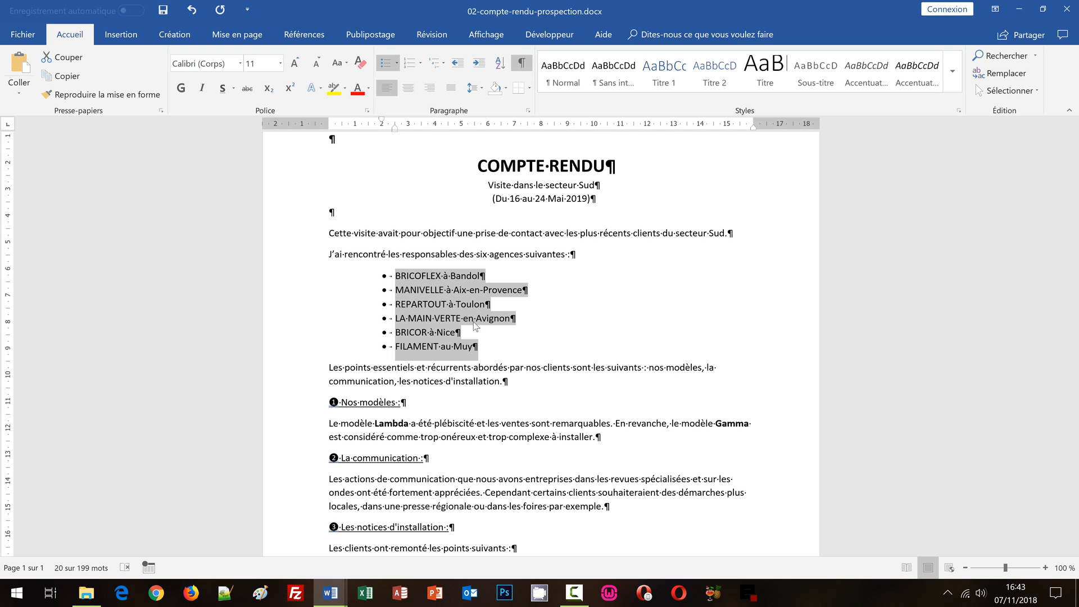
scroll(486, 362, down, 4)
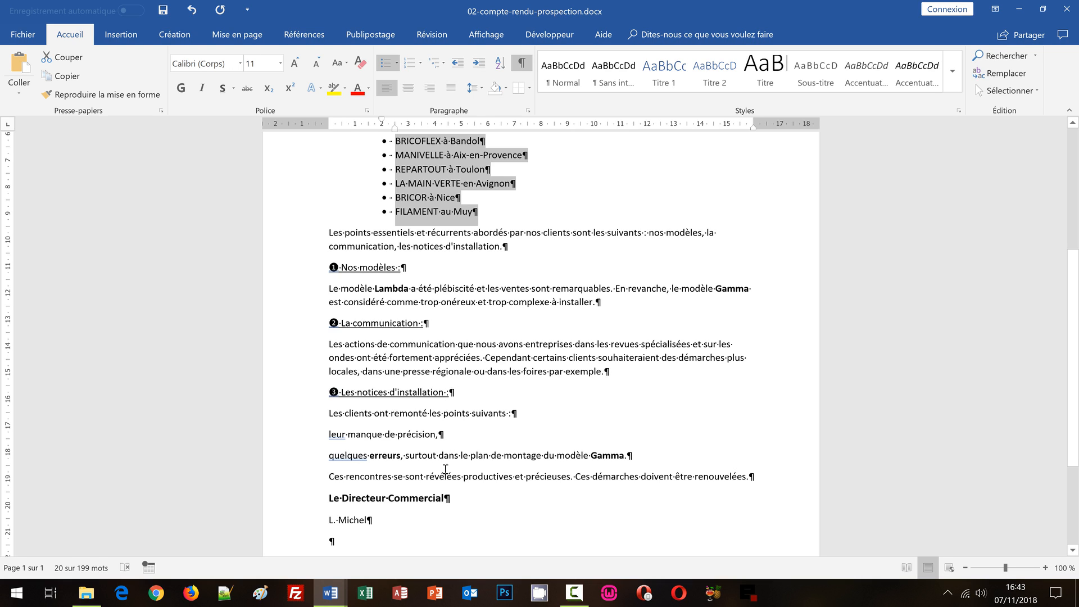
Step: Compare the two lines under "Les clients ont remonté les points suivants" with the same lines in the finished model
click(358, 435)
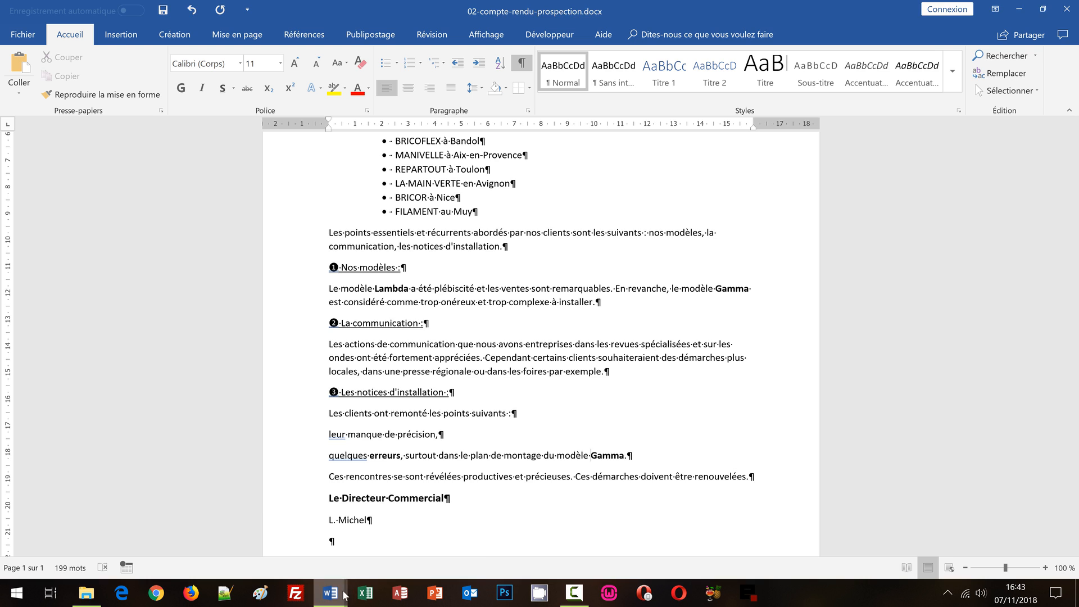
mouse_move(330, 593)
click(431, 484)
scroll(428, 489, down, 5)
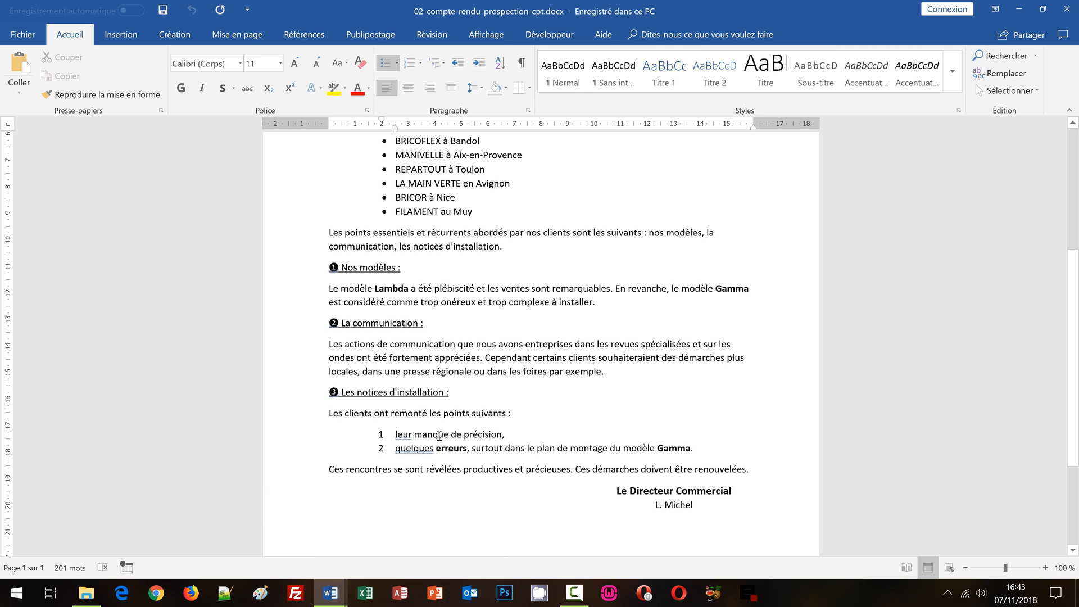
mouse_move(331, 593)
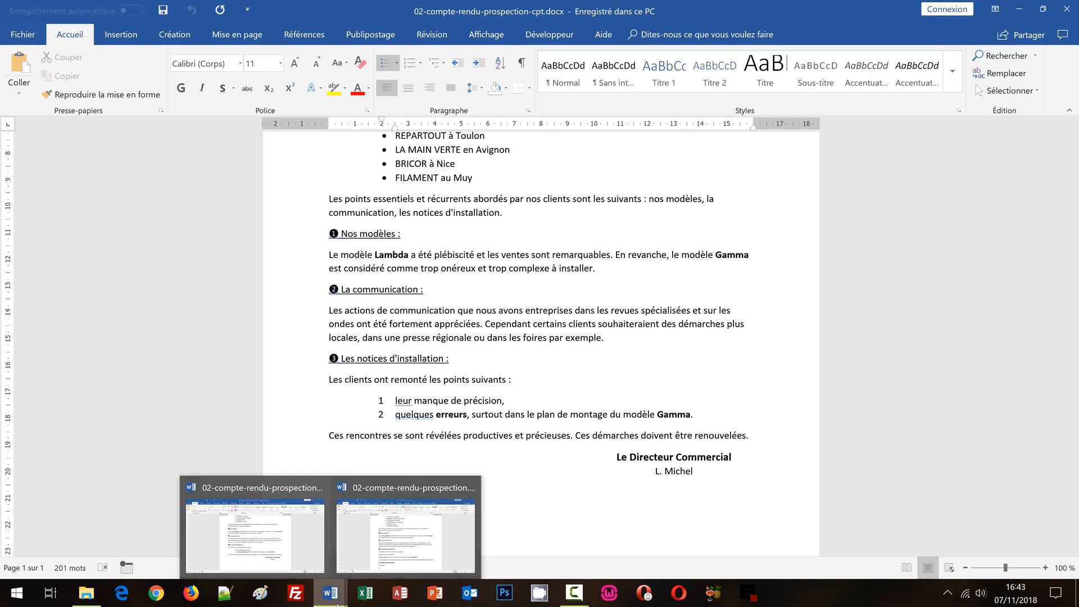
click(376, 539)
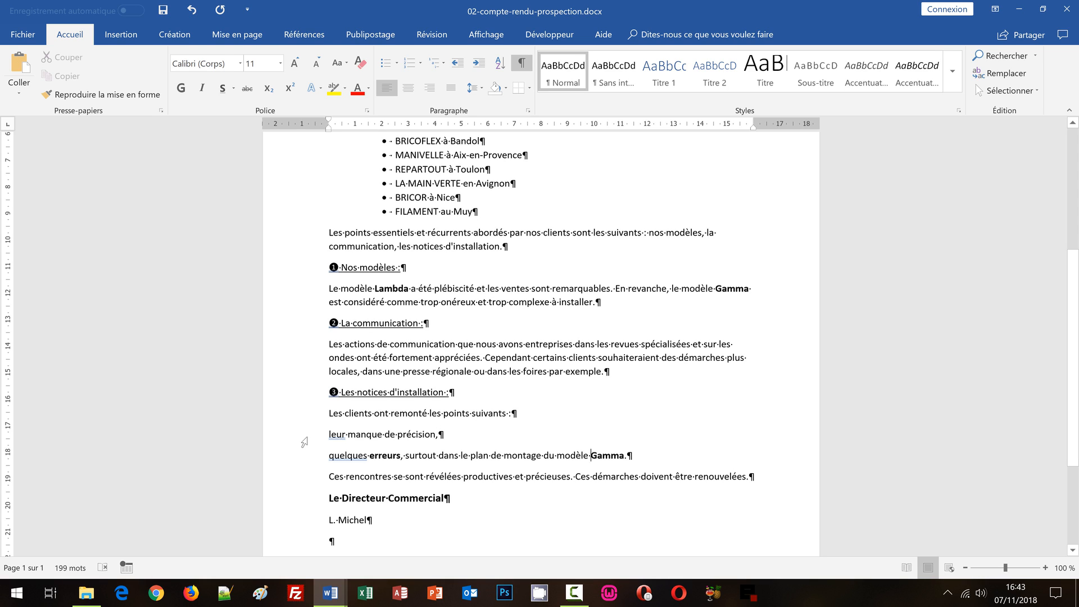
Step: Number the two lines under "Les clients ont remonté les points suivants" with a new "1 -" format, first-line indent 2 cm and hanging indent about 2.5 cm
drag(305, 443, 308, 458)
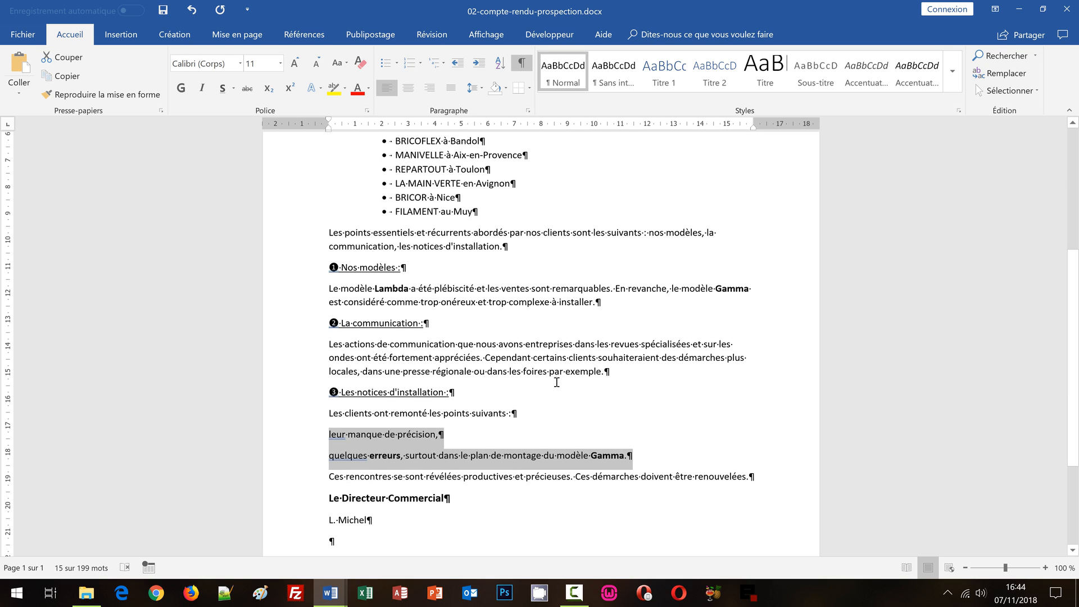
click(420, 64)
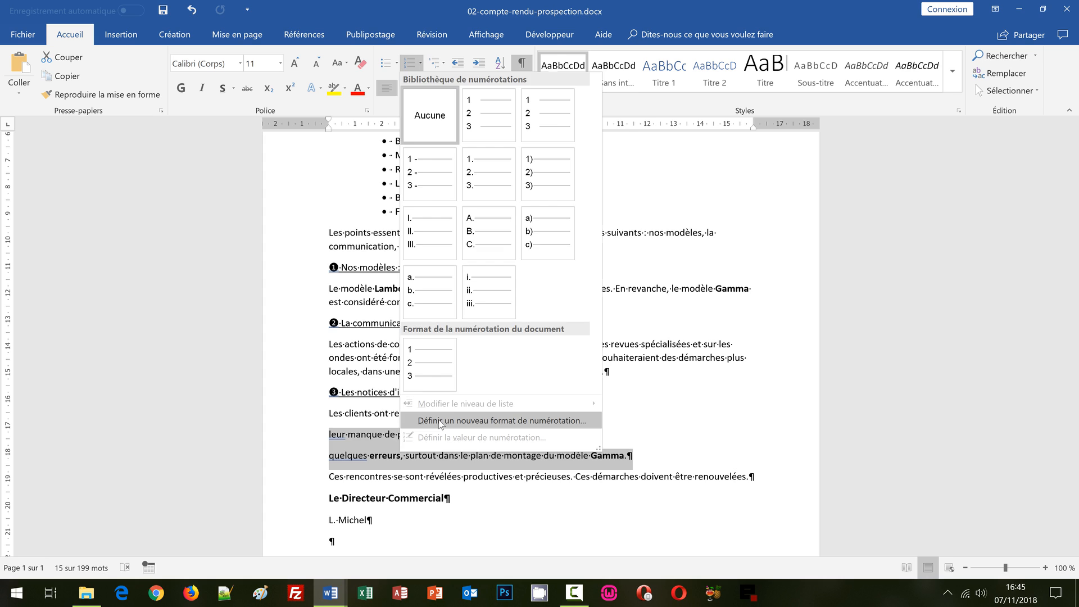
click(438, 420)
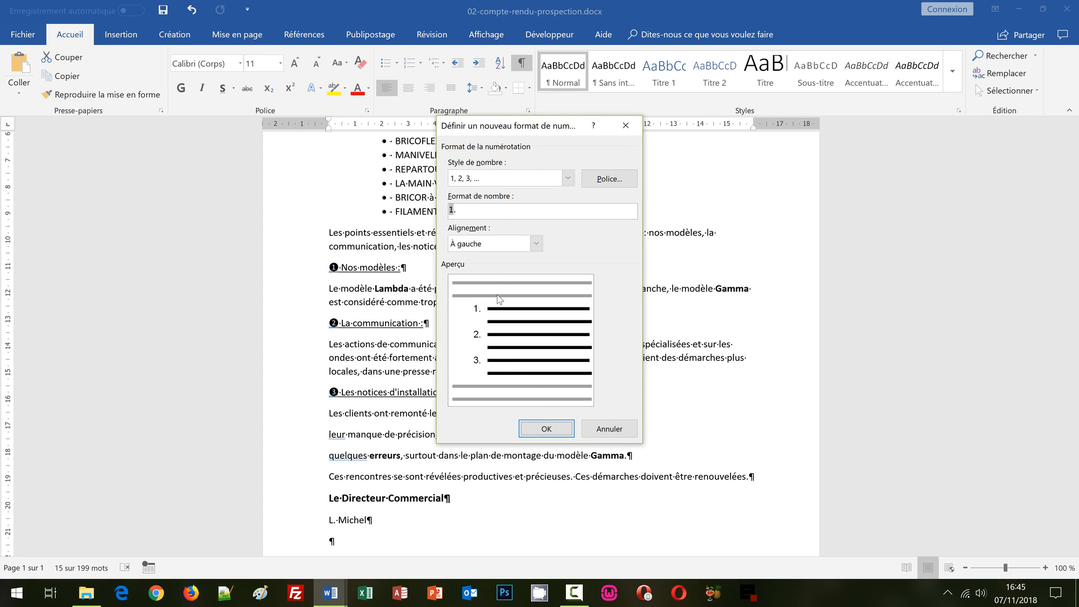
click(472, 208)
key(BackSpace)
click(547, 429)
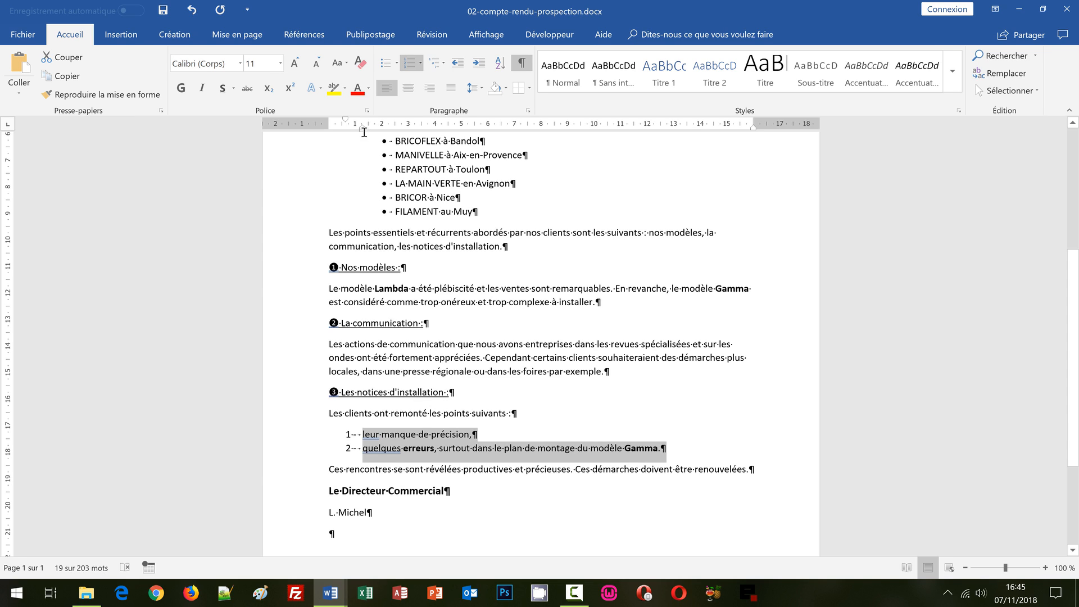
drag(362, 132, 398, 132)
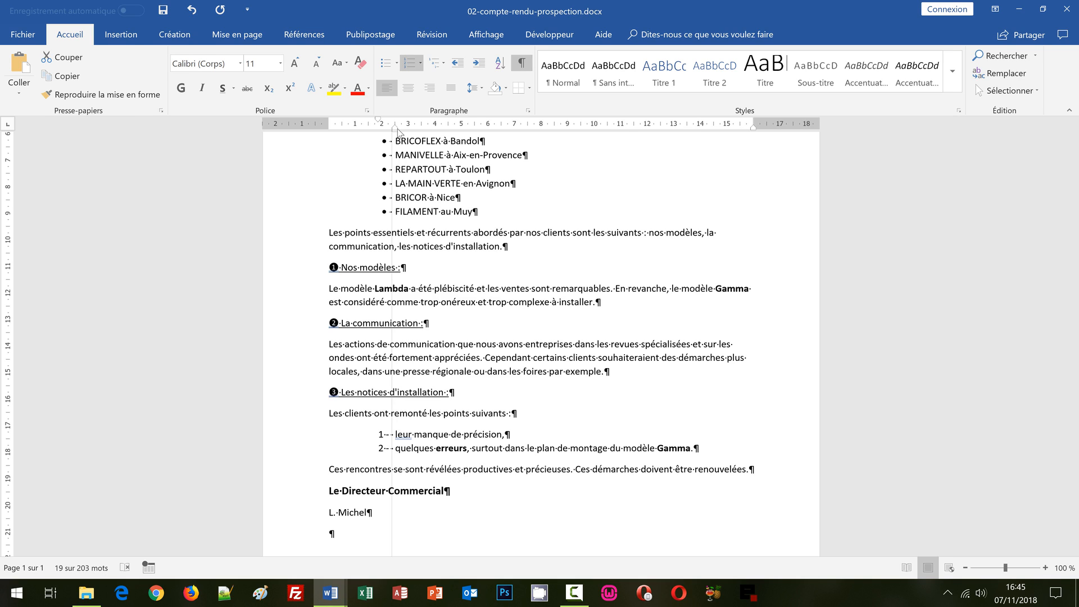
drag(398, 133, 383, 122)
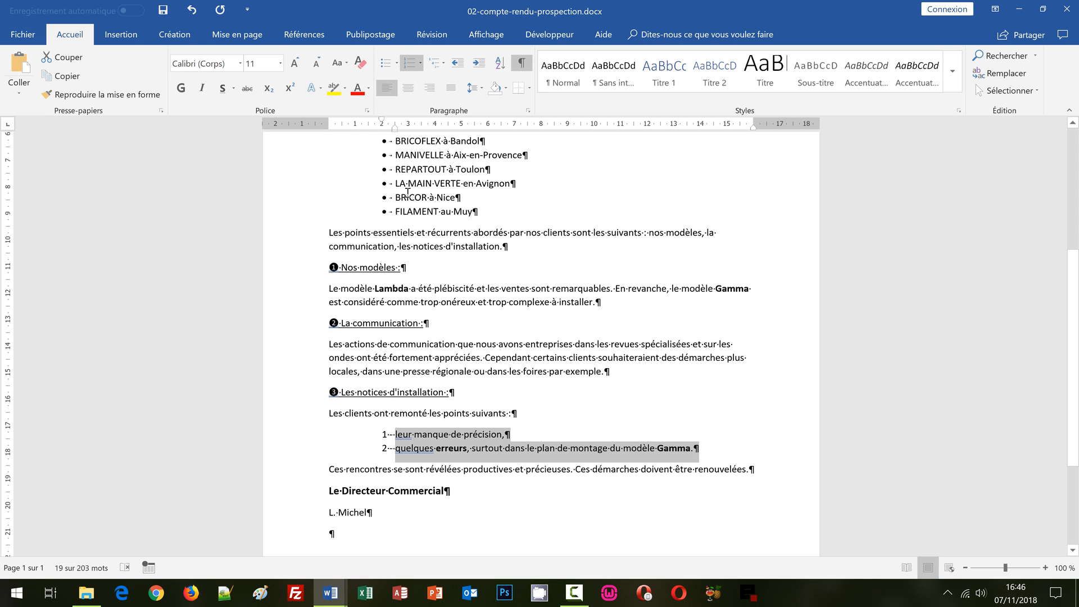
Step: Check the alignment and left indent of the signature block "Le Directeur Commercial" in the finished model
scroll(414, 266, down, 3)
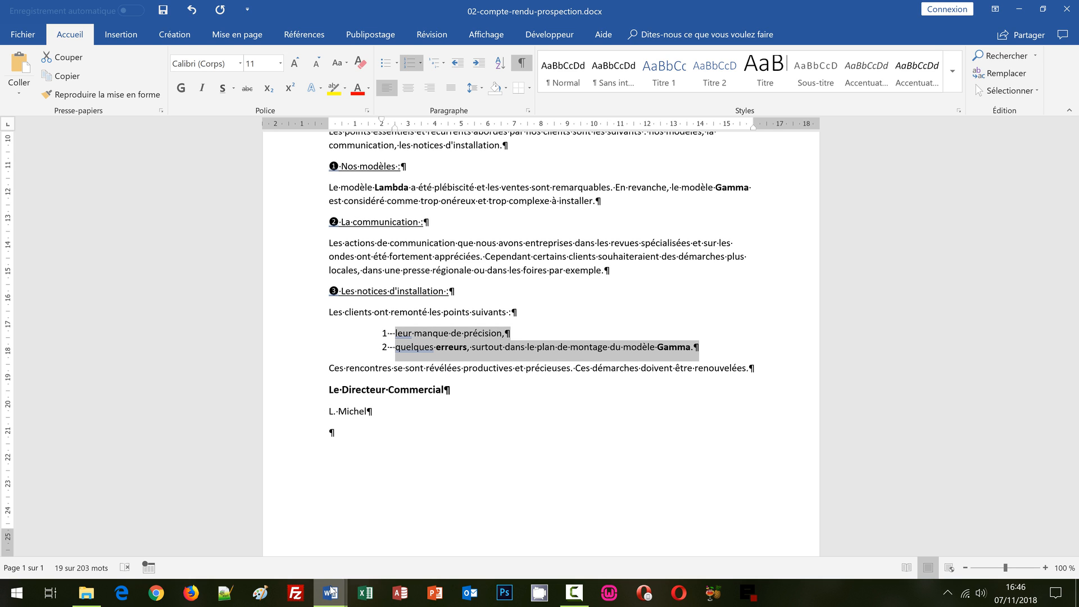
mouse_move(331, 591)
click(296, 540)
scroll(699, 433, down, 2)
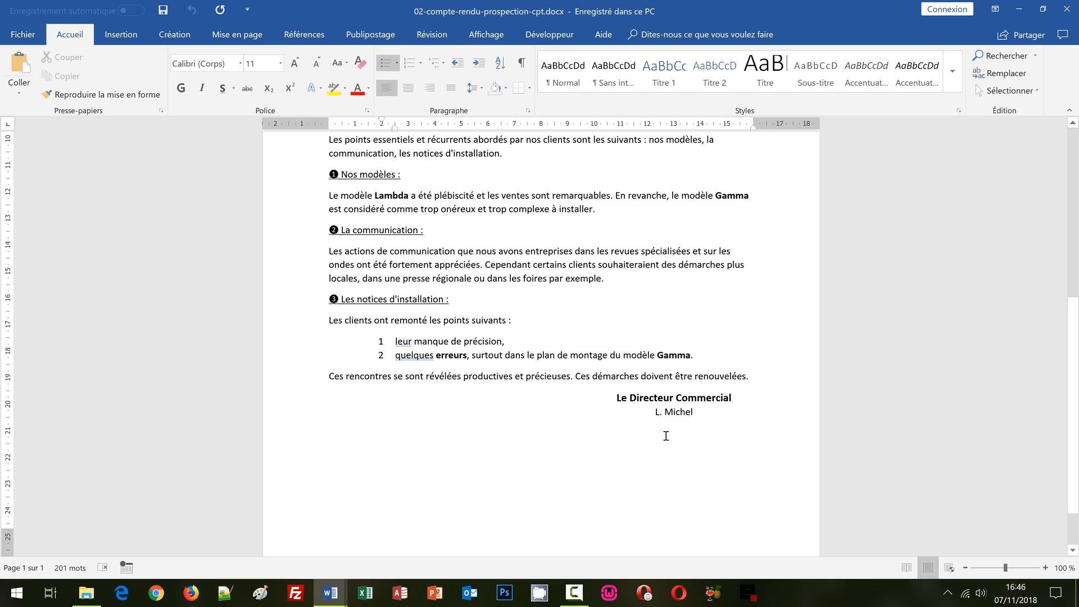
click(667, 392)
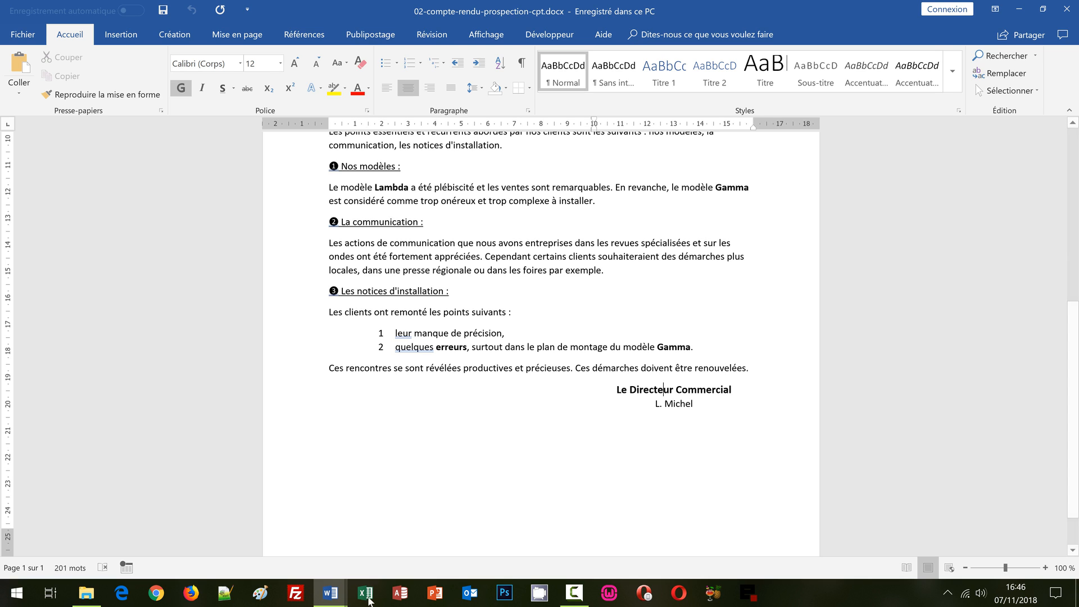
mouse_move(331, 591)
click(403, 523)
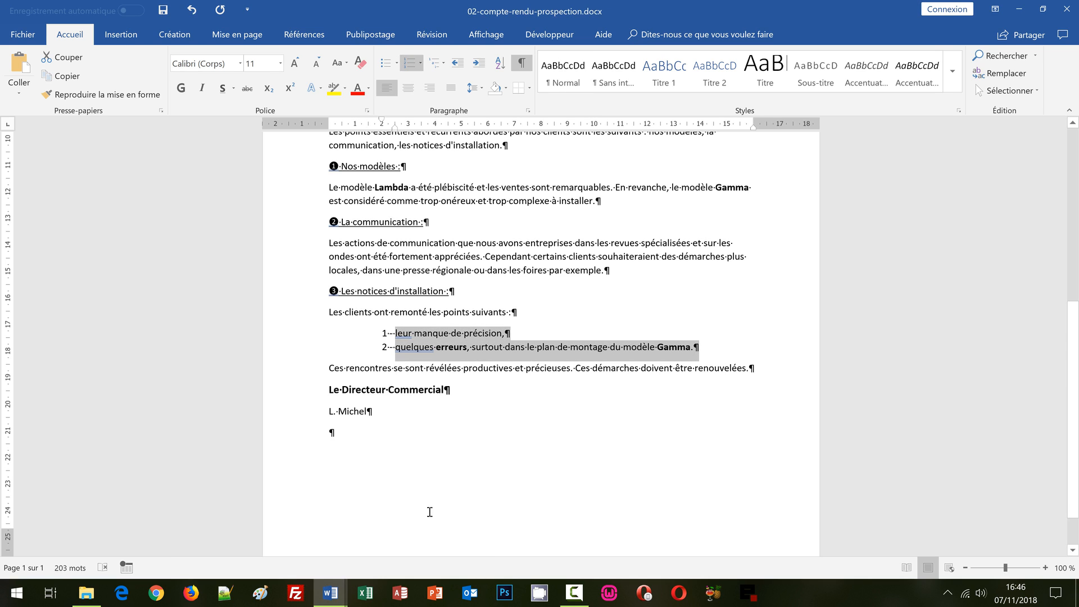
Step: Center the two signature lines, "Le Directeur Commercial" and the director's name, in the report
click(290, 394)
shift+click(293, 415)
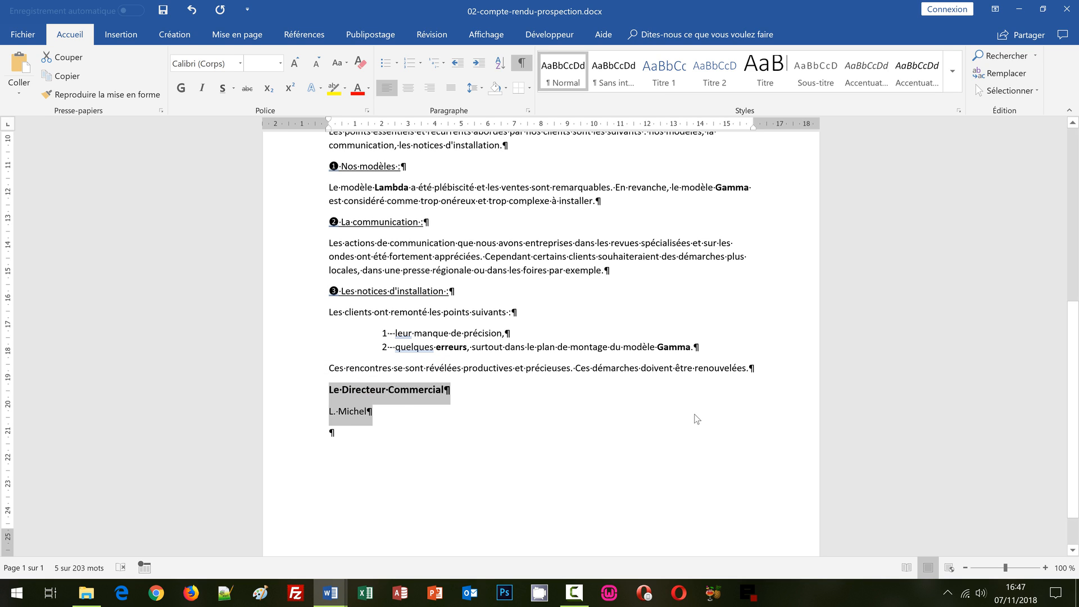
key(ctrl+e)
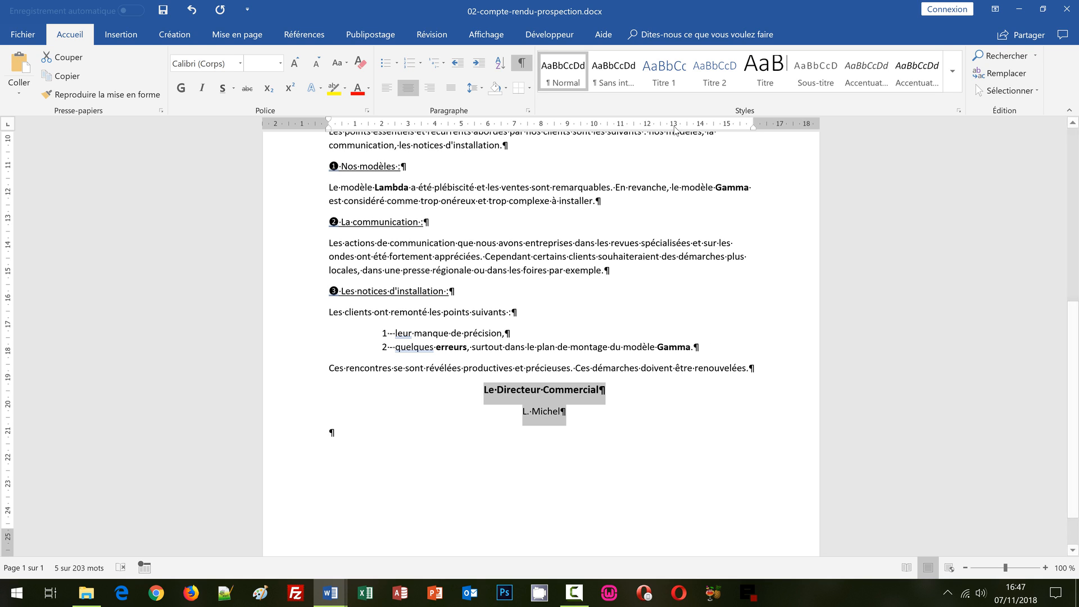
Step: Remove the space after the two signature paragraphs and set their left indent to 10 cm
click(481, 88)
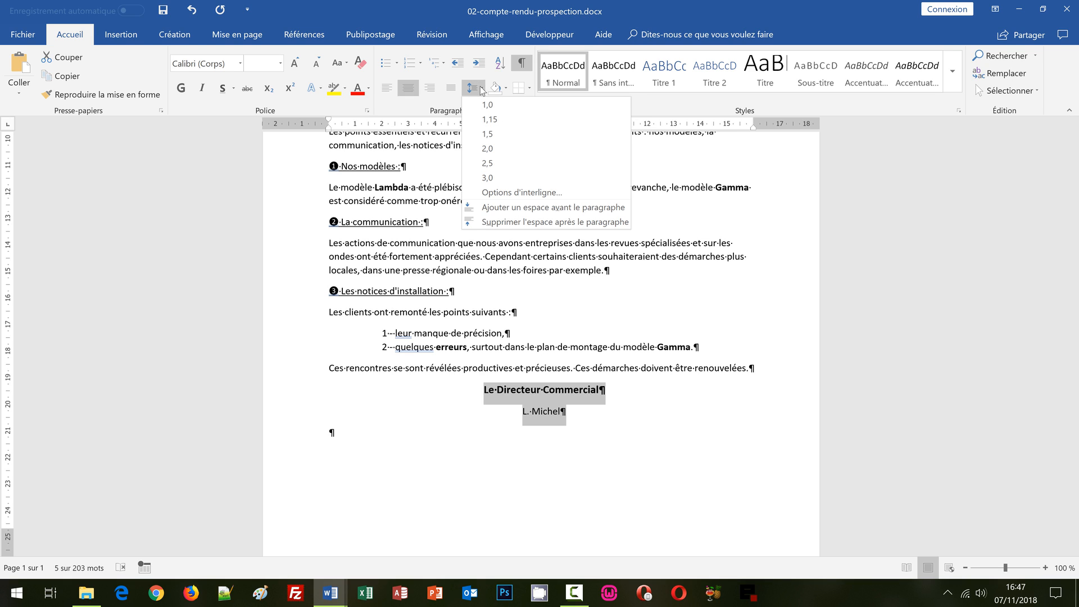
click(489, 222)
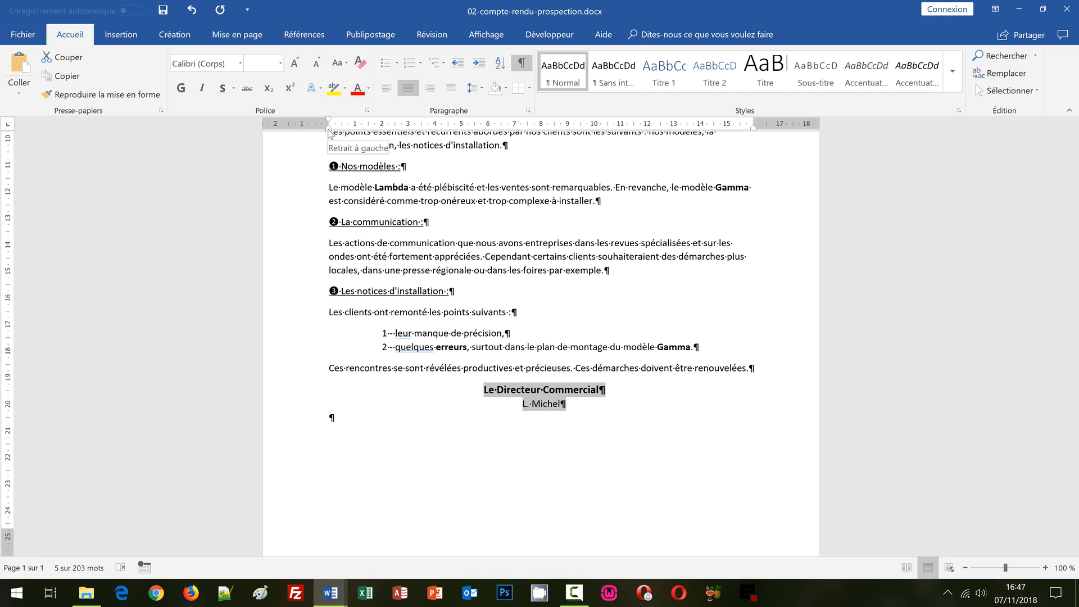
drag(328, 133, 592, 155)
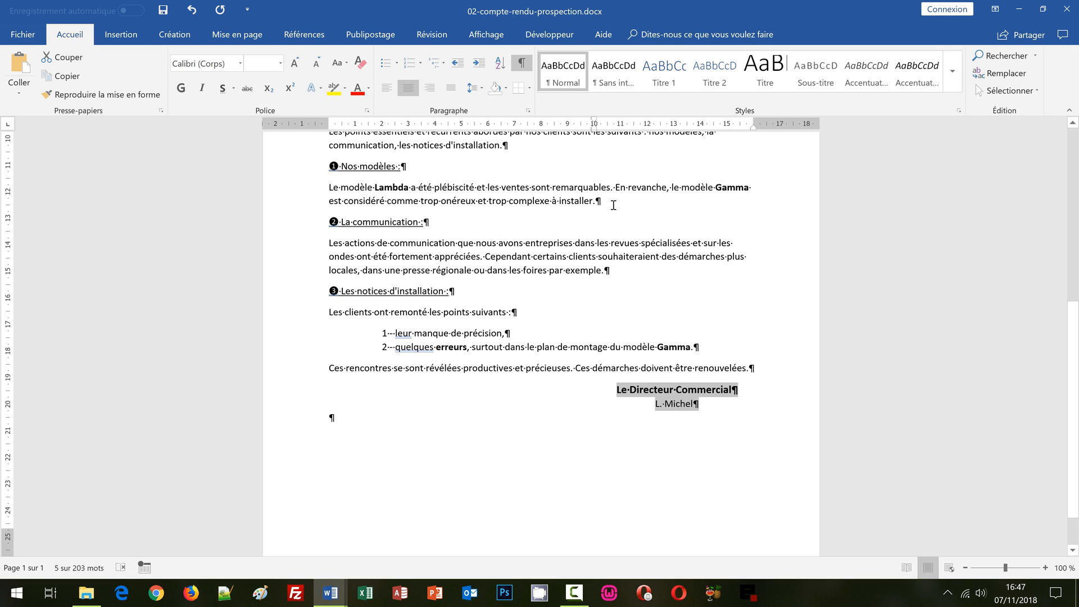
Step: Review the whole report in the print preview and return to the document
key(ctrl+p)
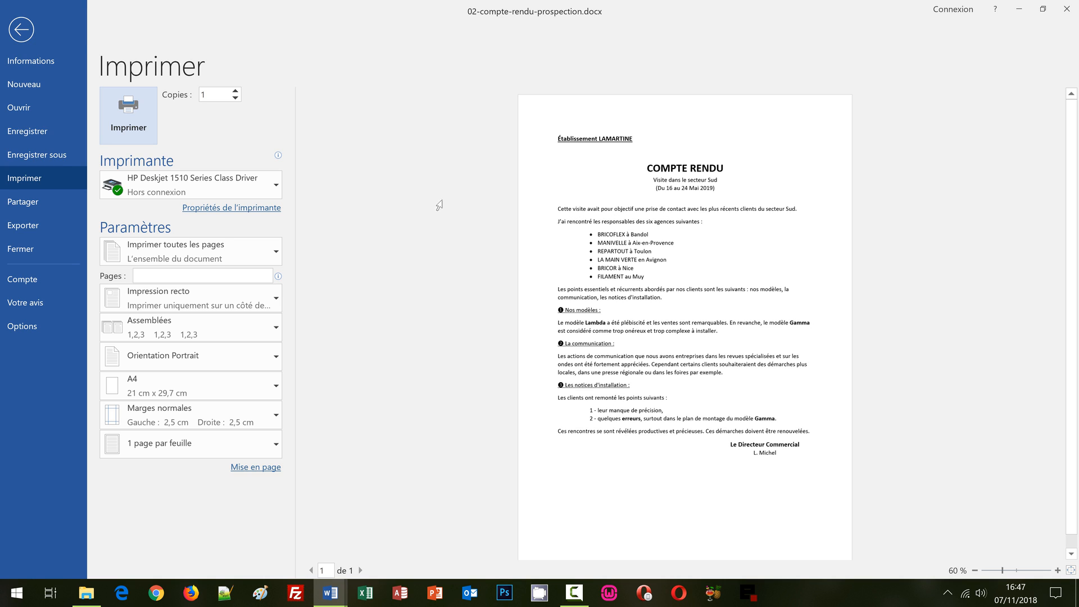
click(23, 29)
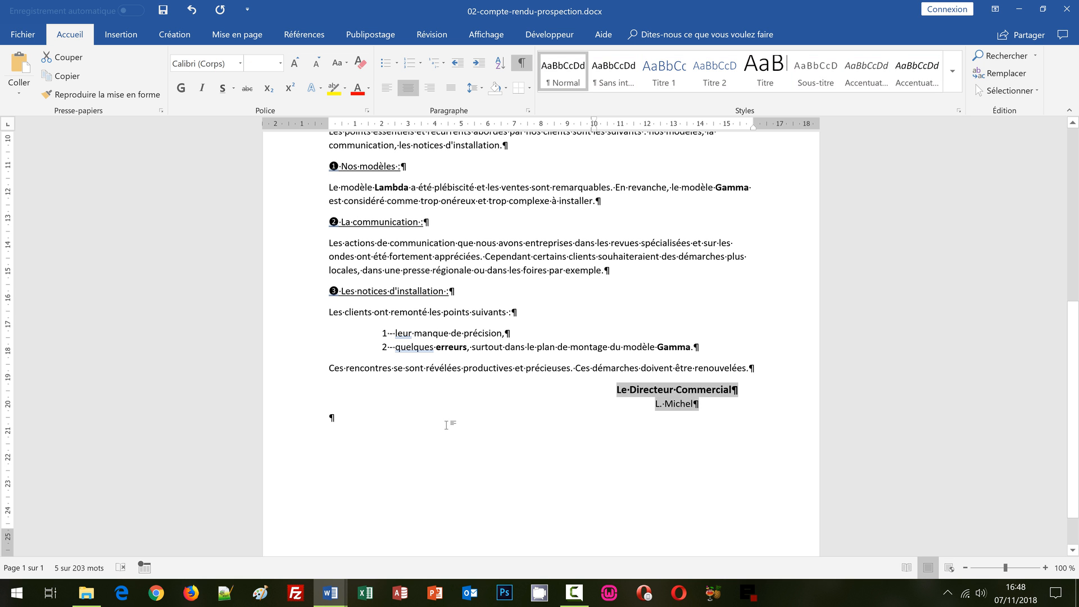